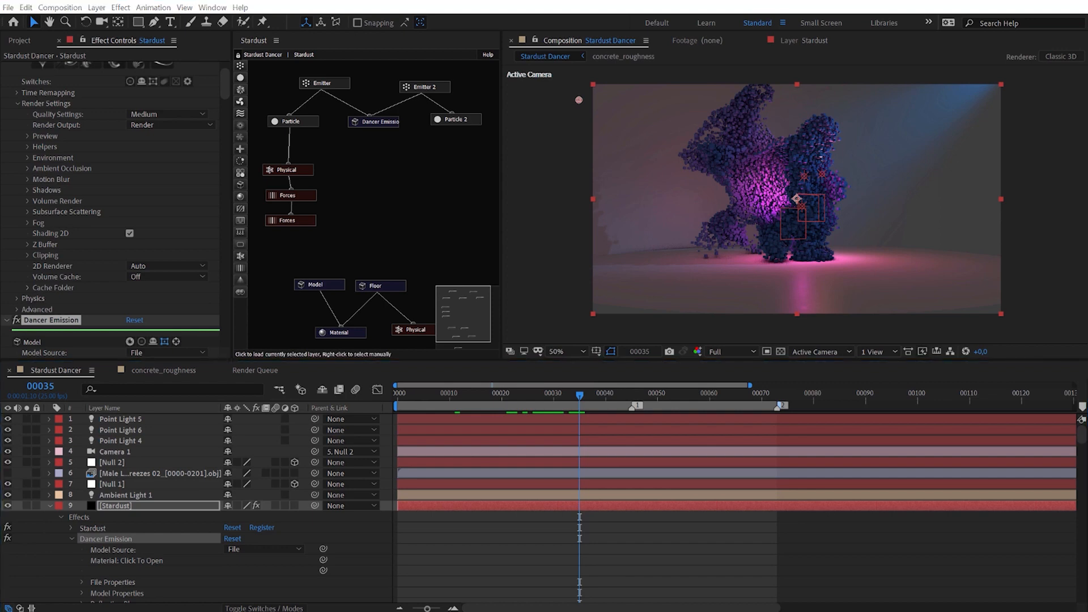
Look at the Superluminal tutorials page in the web browser and return to After Effects.
key("alt+Tab")
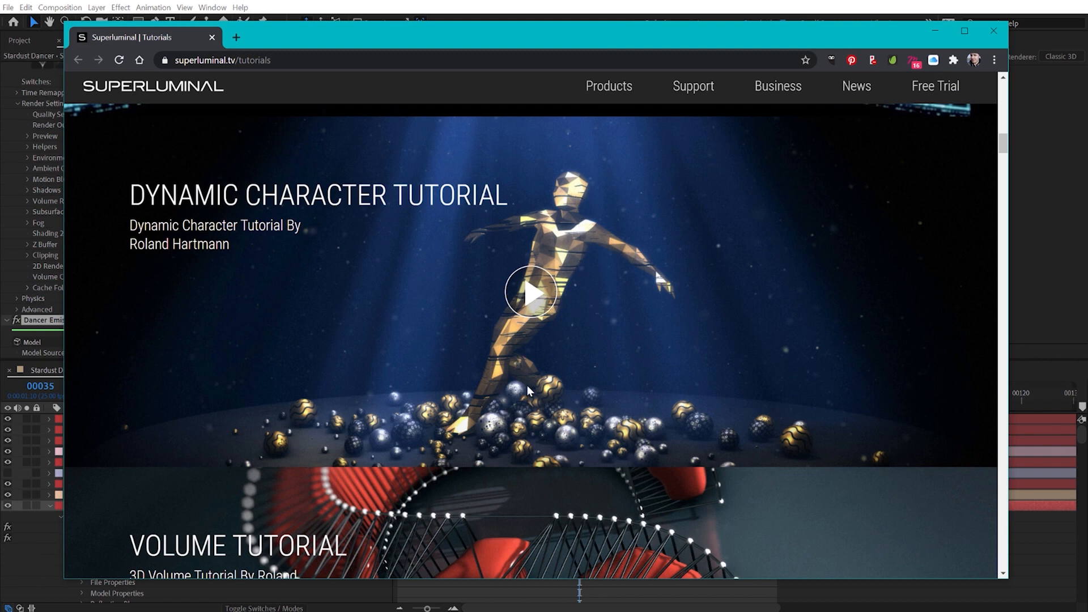
left_click(934, 32)
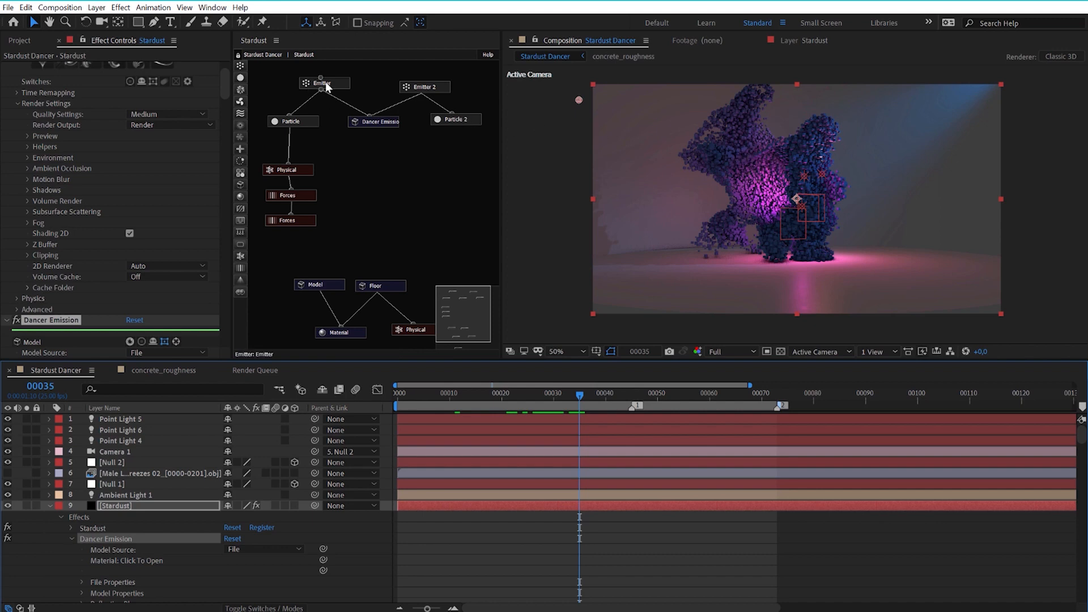
Disable the first Emitter node in the Stardust graph and view Emitter 2's particles alone at frame 25.
left_click(385, 124)
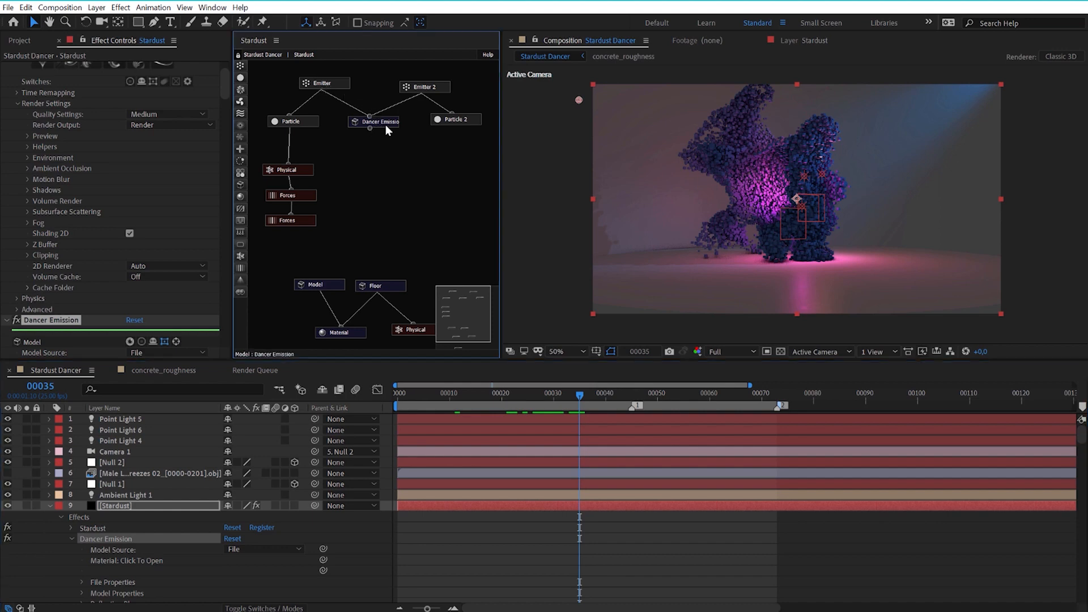
left_click(343, 80)
left_click(127, 331)
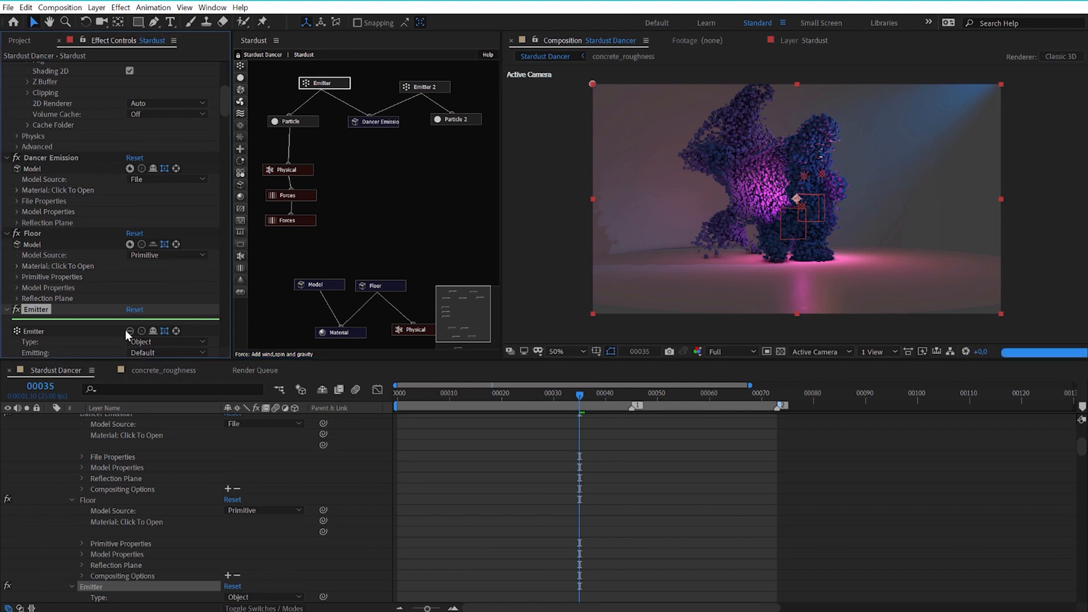
left_click(434, 89)
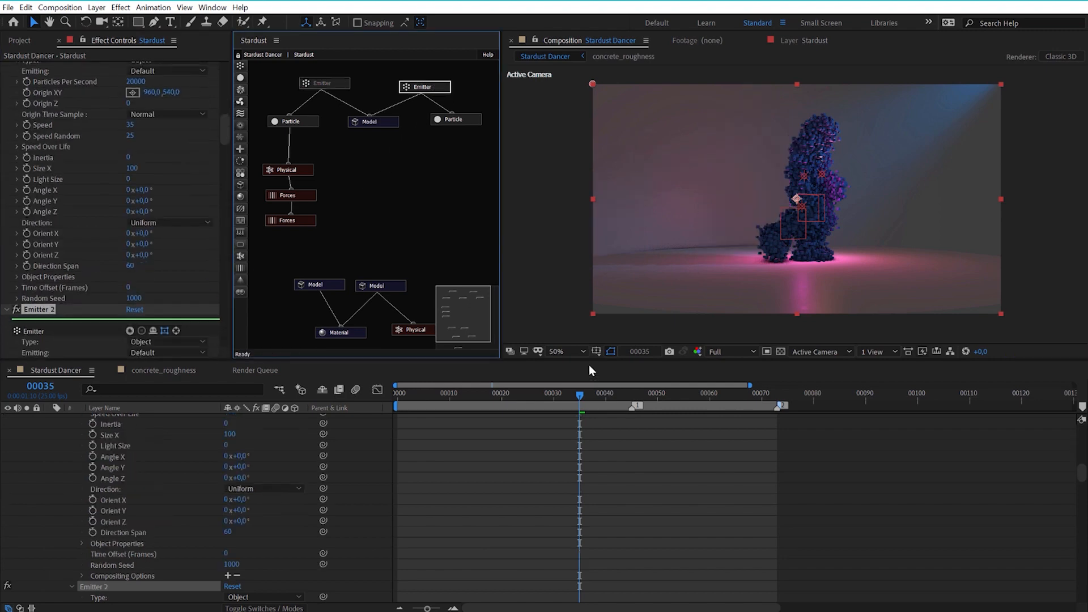
left_click_drag(552, 396, 525, 396)
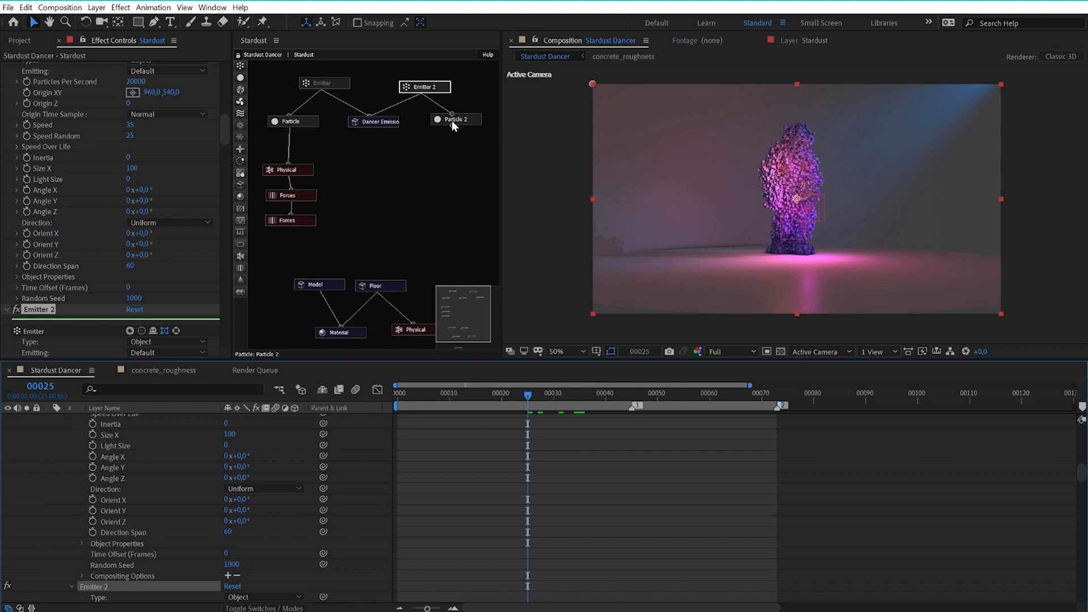
Examine the Emitter 2 settings and Particle 2's life and opacity-over-life settings, checking the figure at frame 30.
scroll(151, 305, "down", 1)
scroll(151, 305, "down", 1)
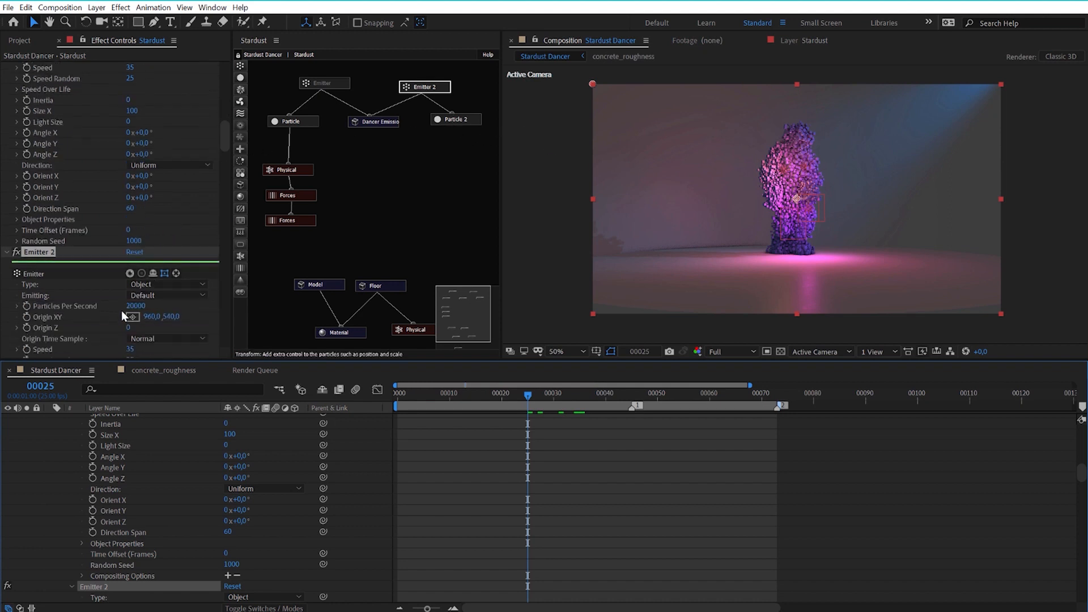
scroll(141, 311, "down", 1)
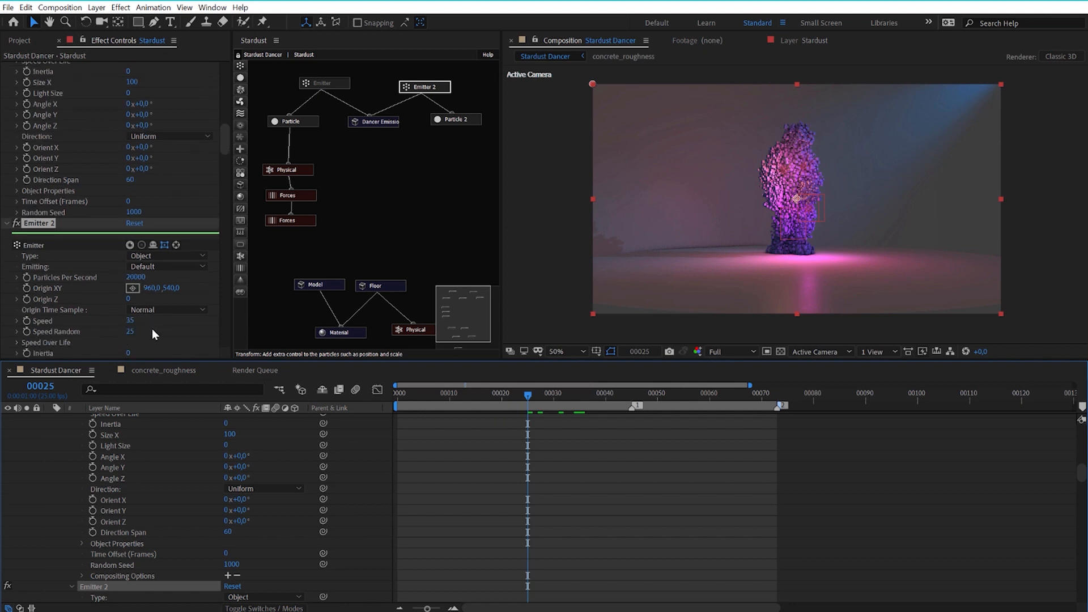
left_click(463, 120)
scroll(143, 287, "down", 2)
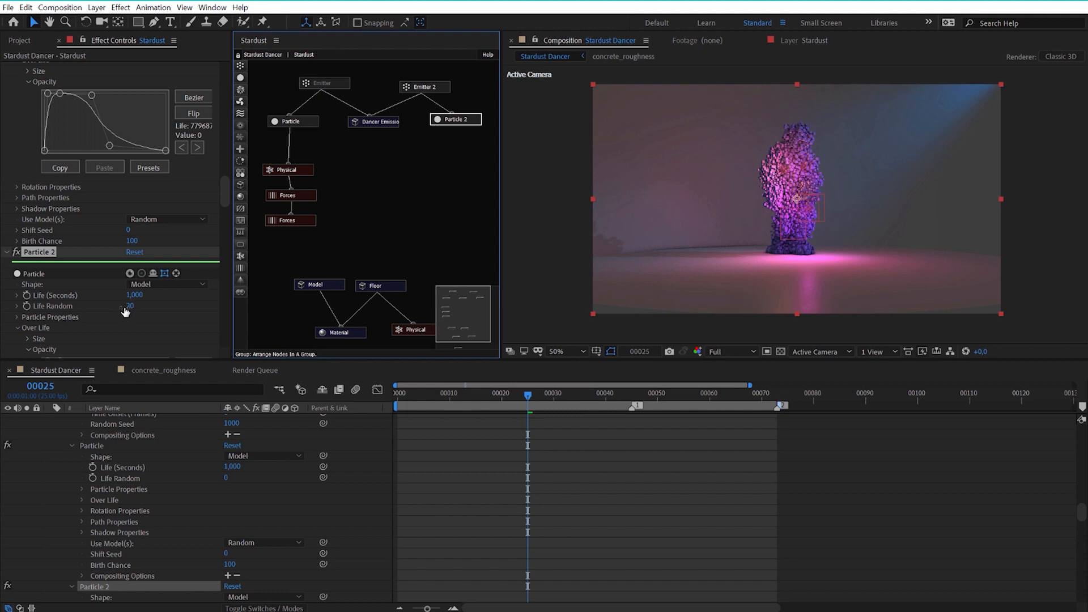
left_click_drag(529, 393, 554, 408)
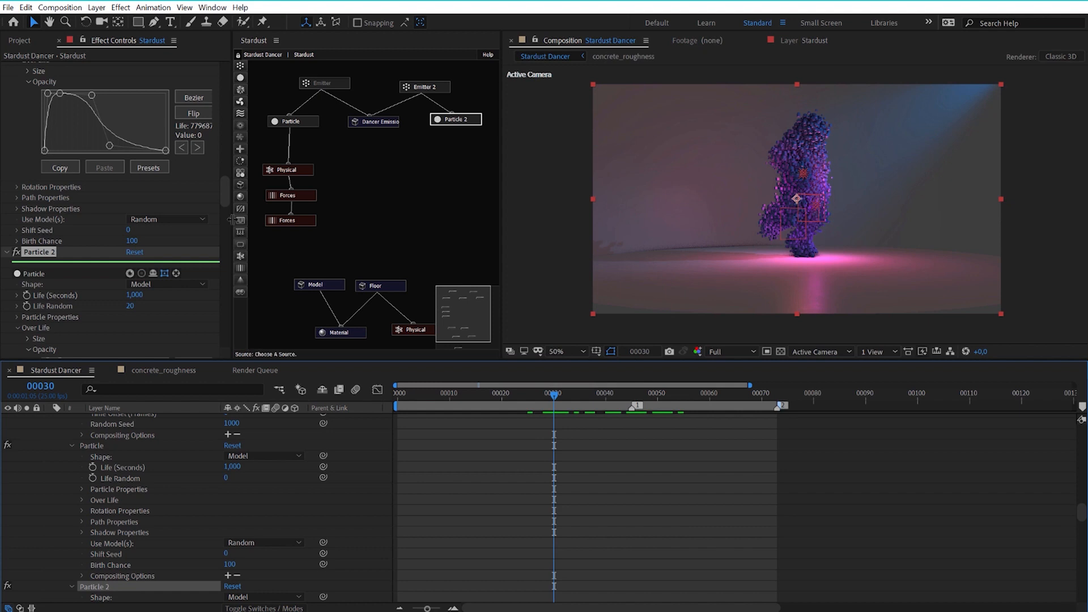
left_click_drag(226, 188, 225, 206)
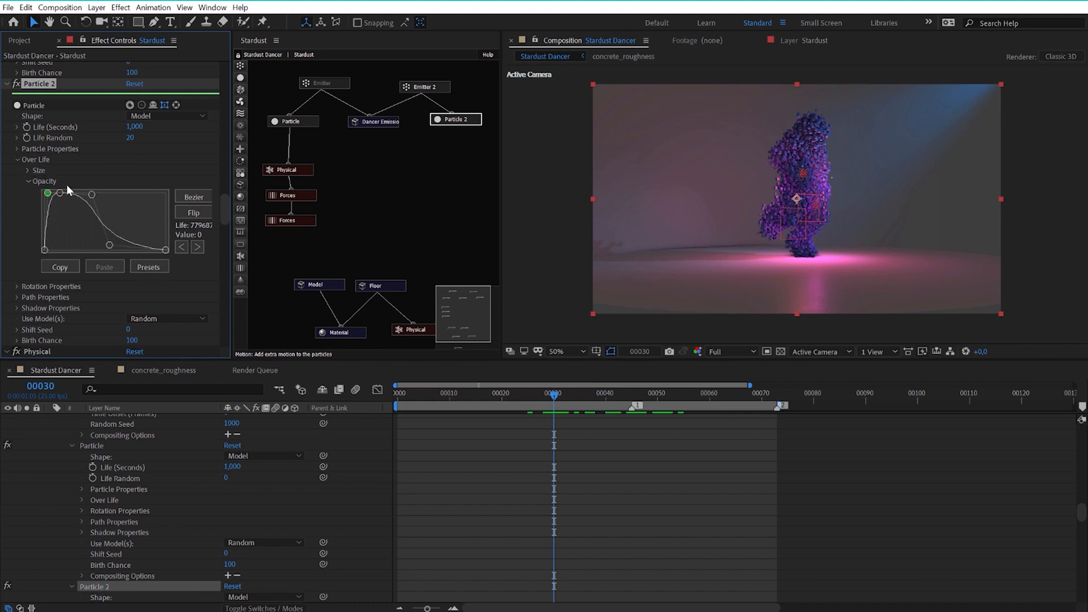
Check the first Particle node's life and opacity settings and turn the first Emitter node back on.
left_click(303, 120)
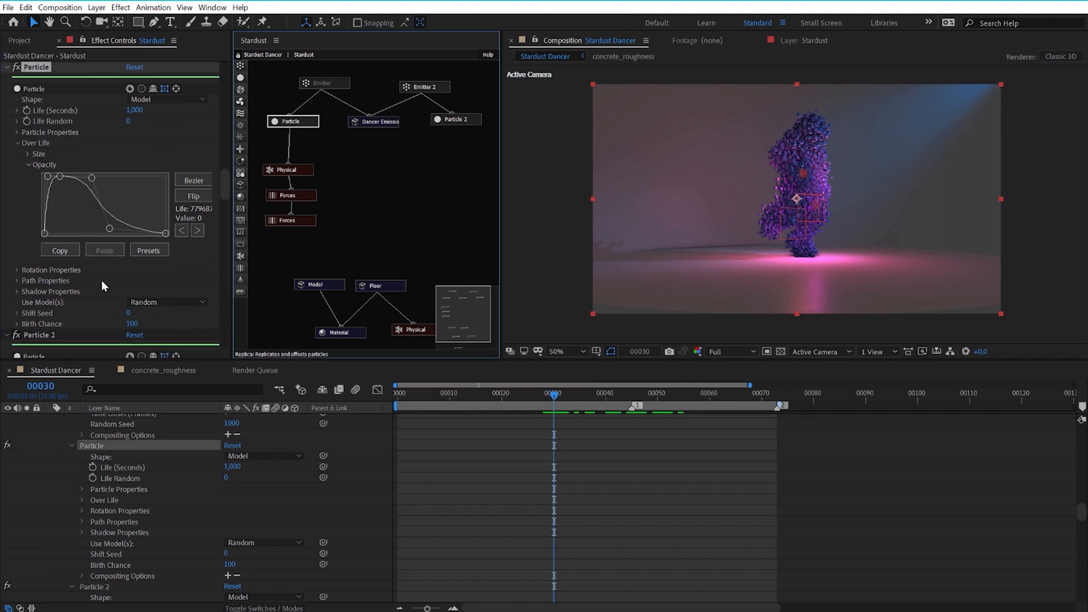
scroll(101, 280, "up", 3)
scroll(101, 280, "down", 3)
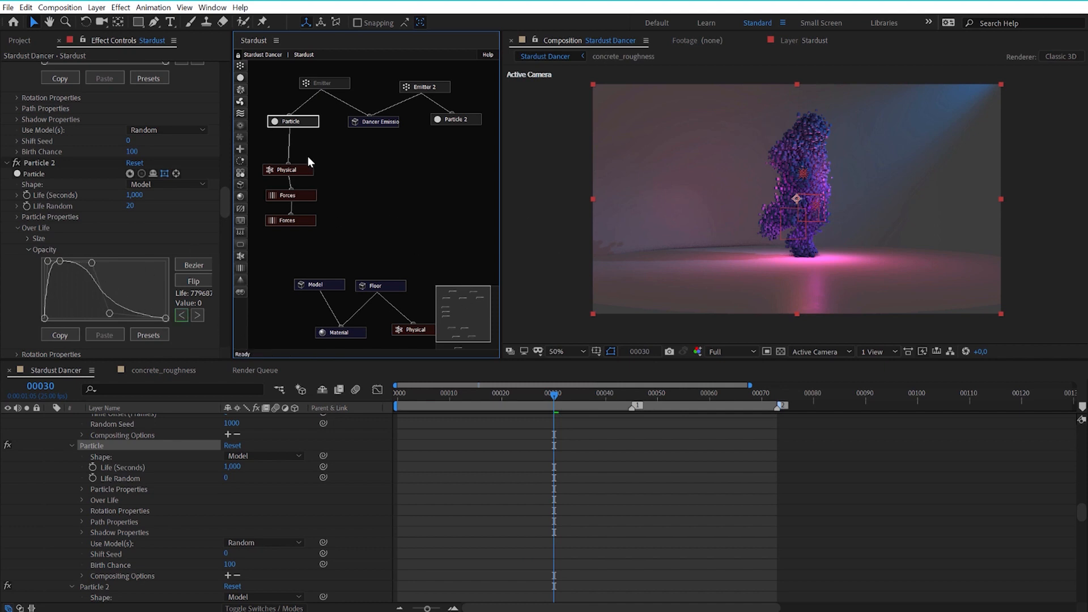
left_click(323, 82)
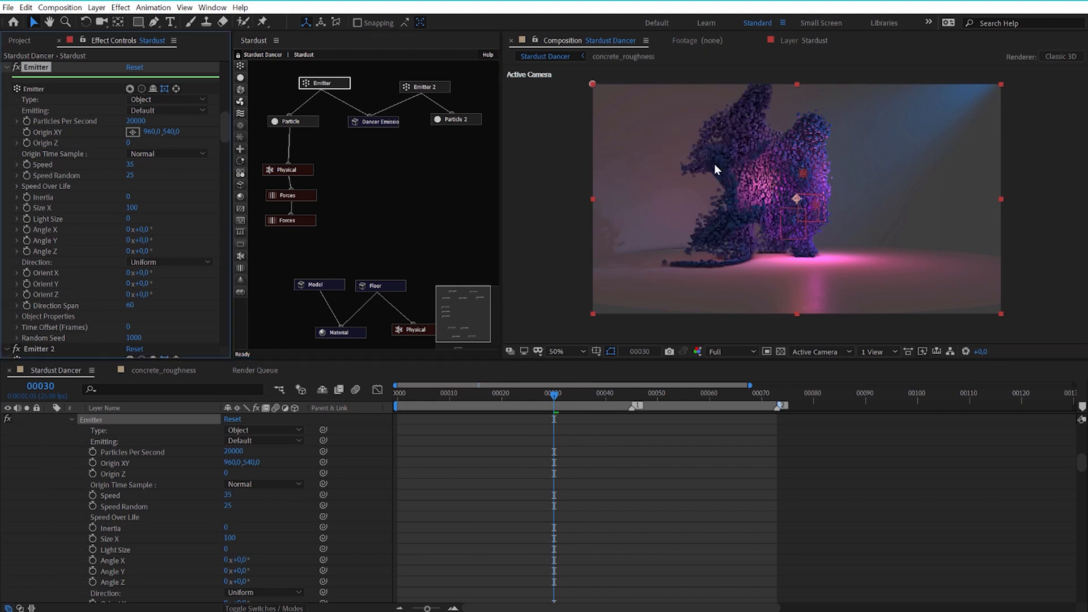
Examine the settings of the Physical node and the two Forces nodes below the first Particle node.
left_click(303, 171)
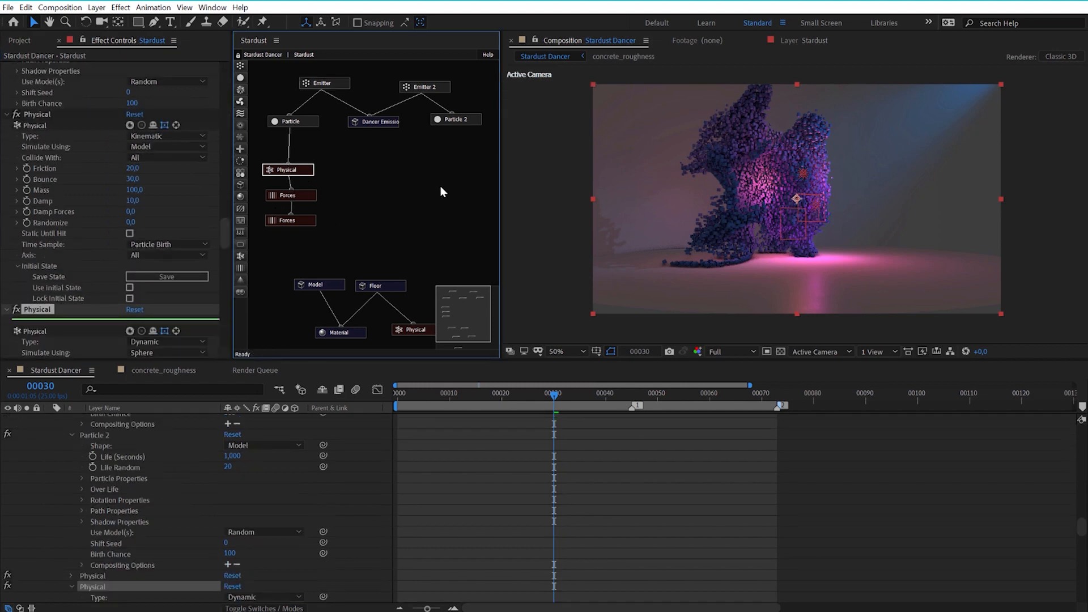
left_click(304, 196)
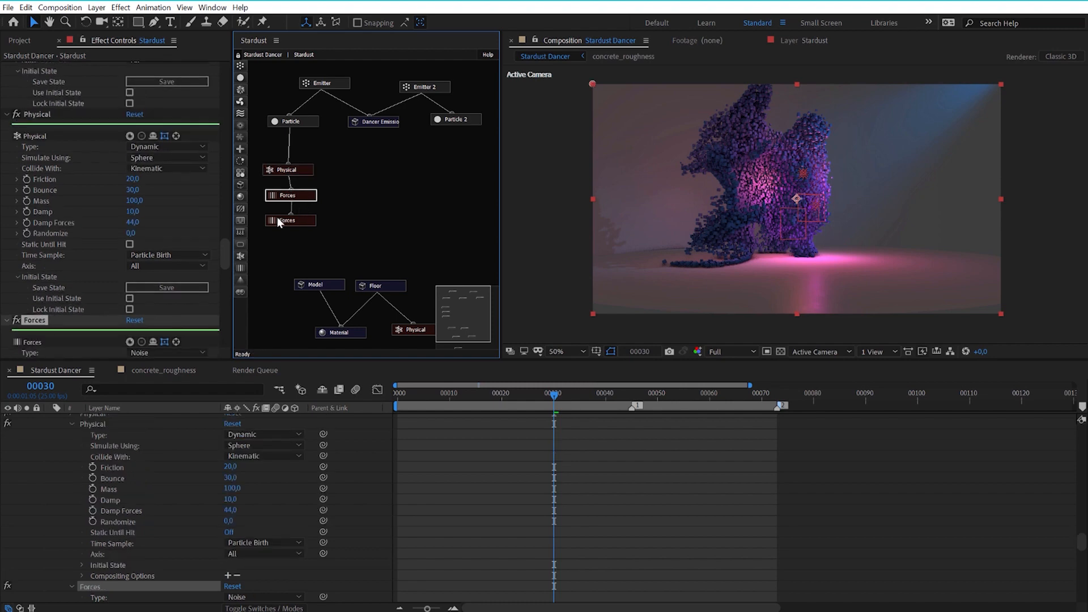
left_click_drag(224, 251, 225, 263)
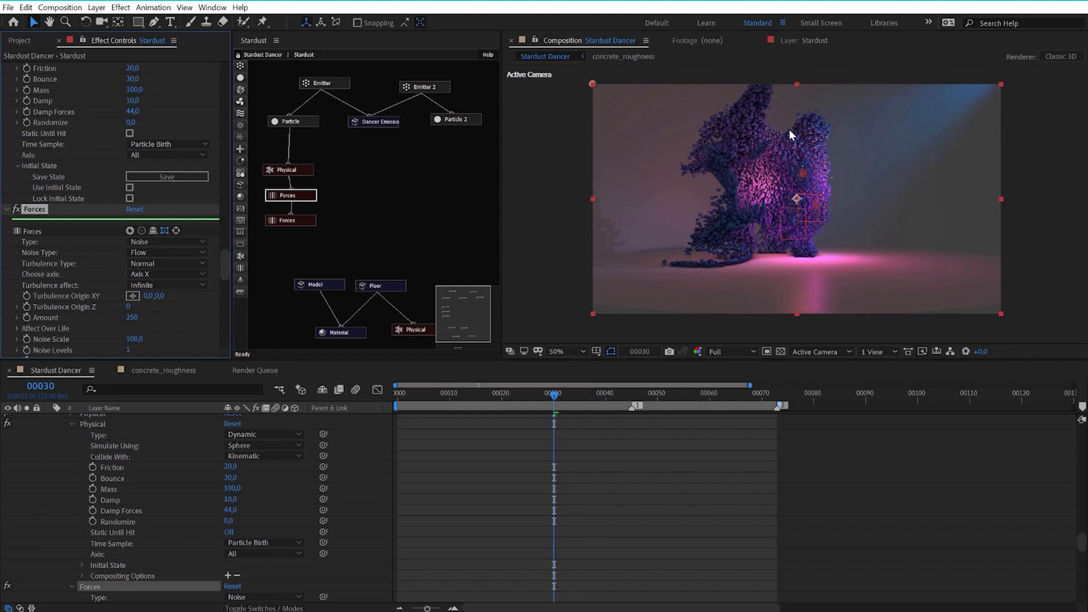
left_click(294, 221)
left_click_drag(228, 284, 226, 295)
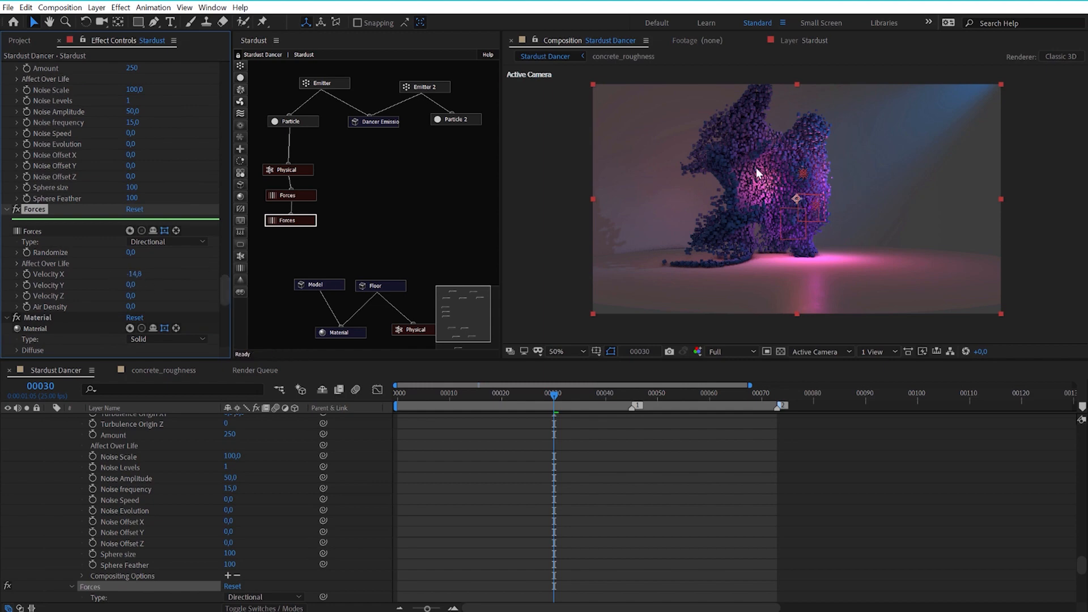
Preview the dancer animation from frame 12 and stop at frame 38.
left_click_drag(500, 396, 458, 421)
key("space")
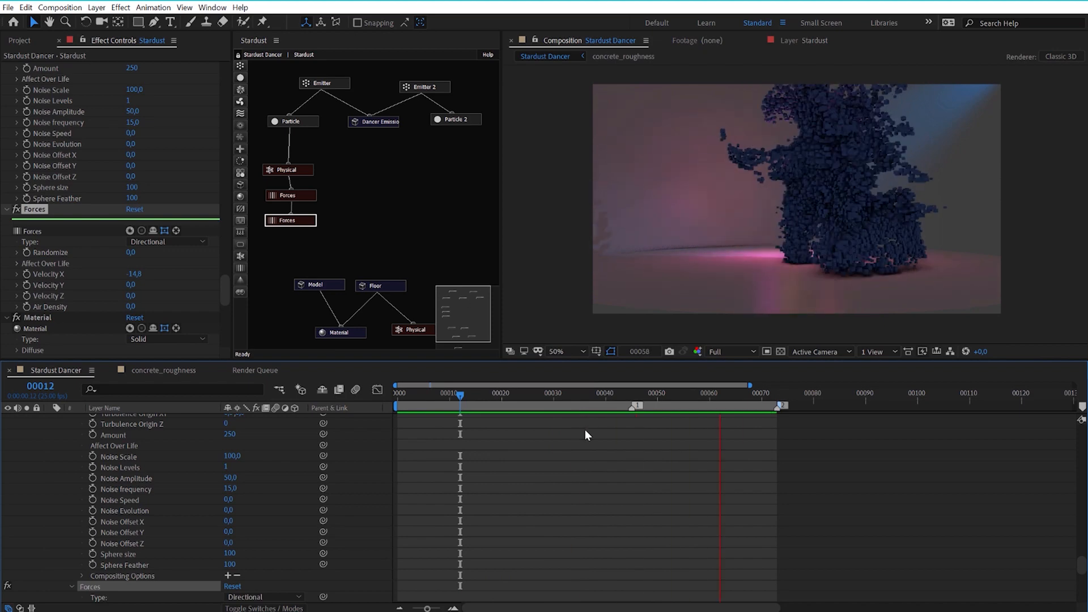
left_click(594, 394)
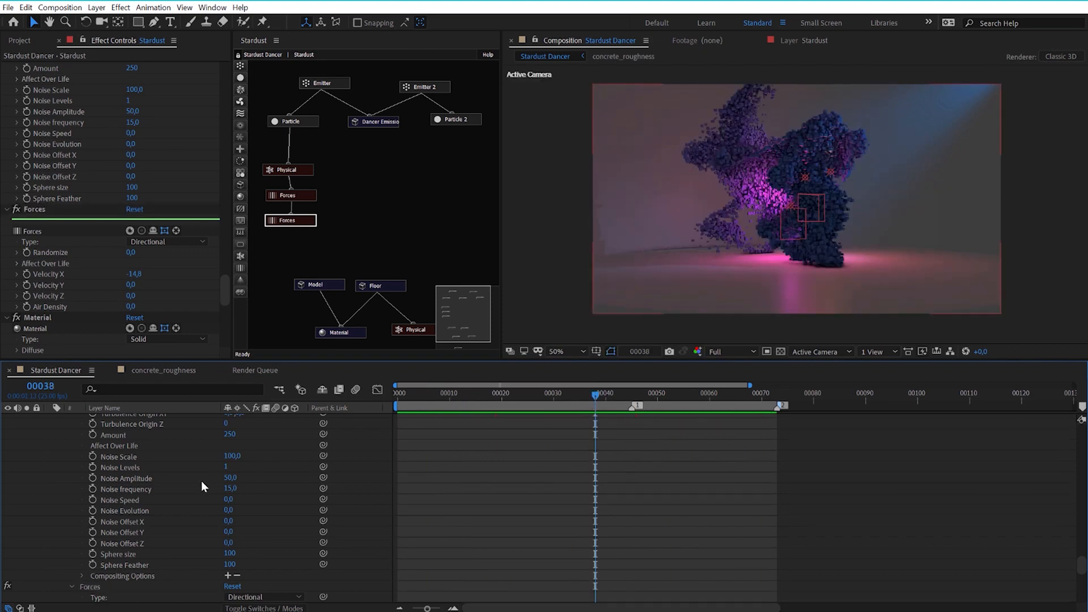
Check Point Light 5, 6 and 4, and delete the Ambient Light 1 layer from the composition.
scroll(202, 481, "down", 15)
scroll(202, 482, "up", 15)
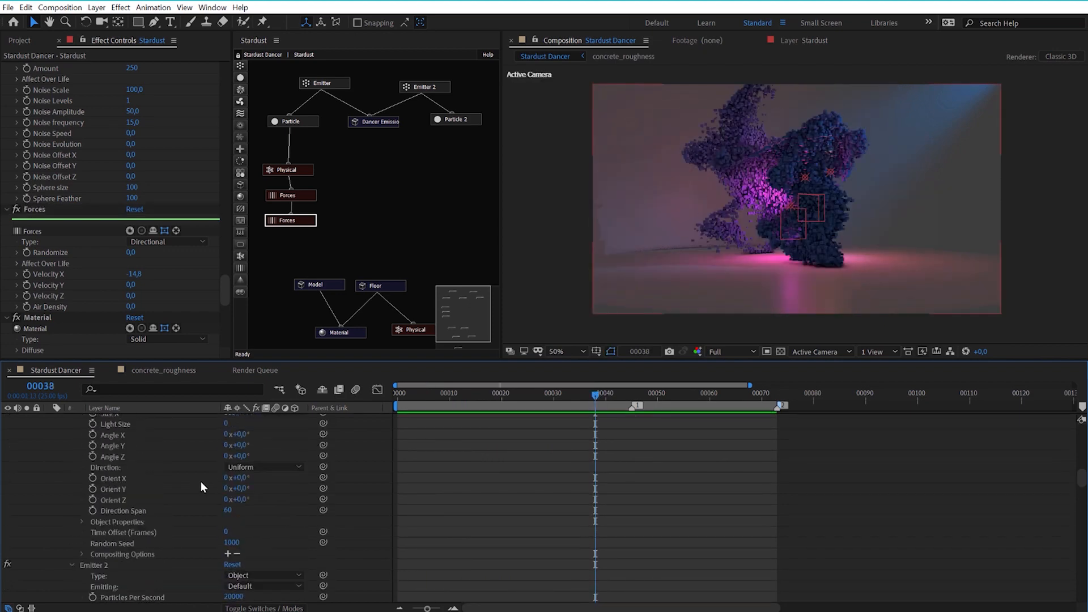
left_click(118, 419)
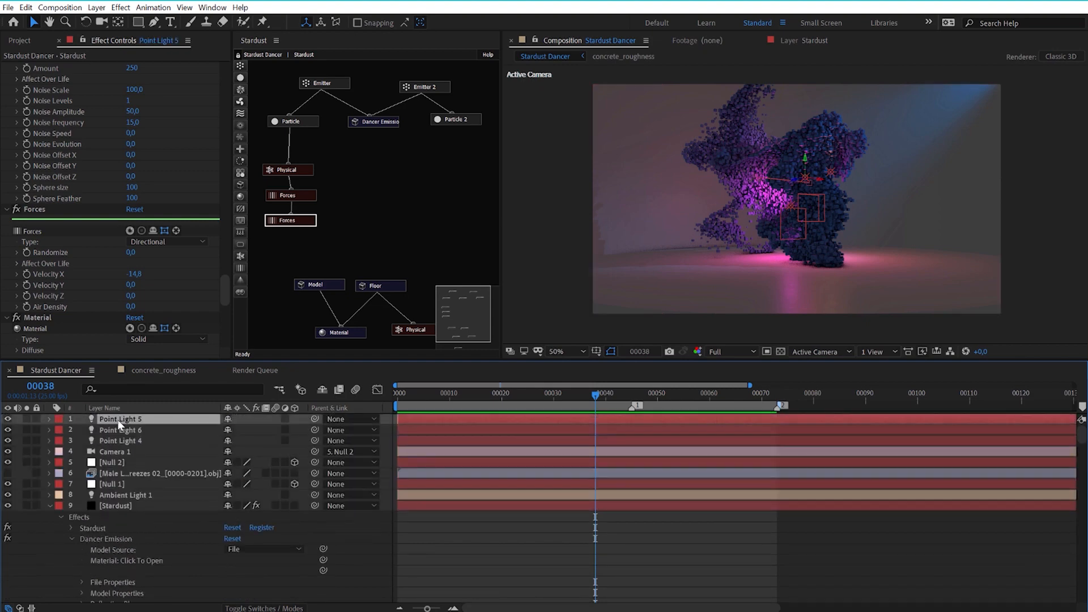
left_click(125, 430)
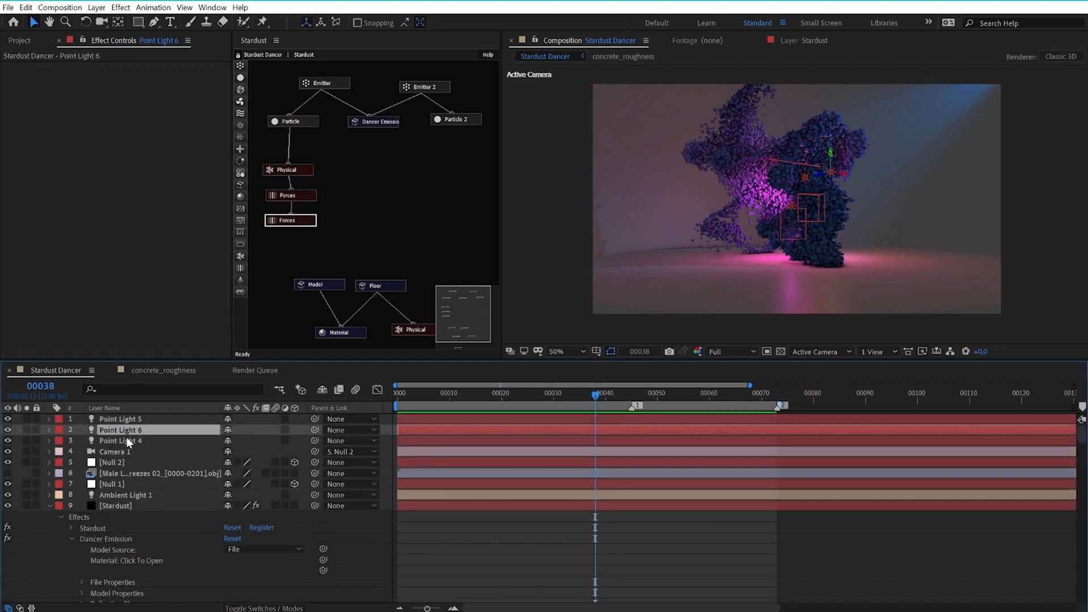
left_click(127, 438)
left_click(137, 494)
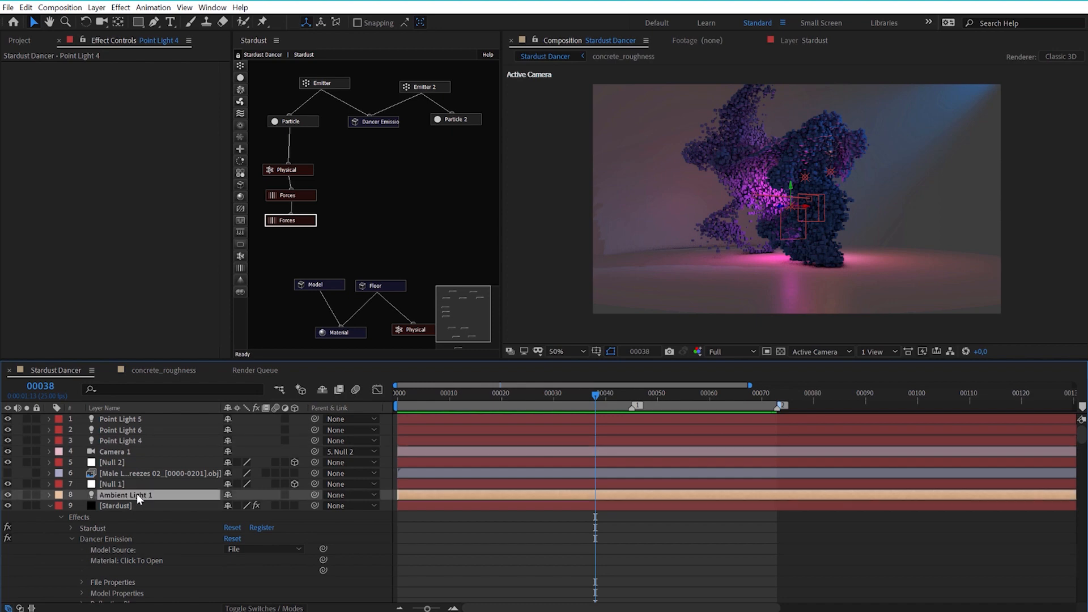
key("Delete")
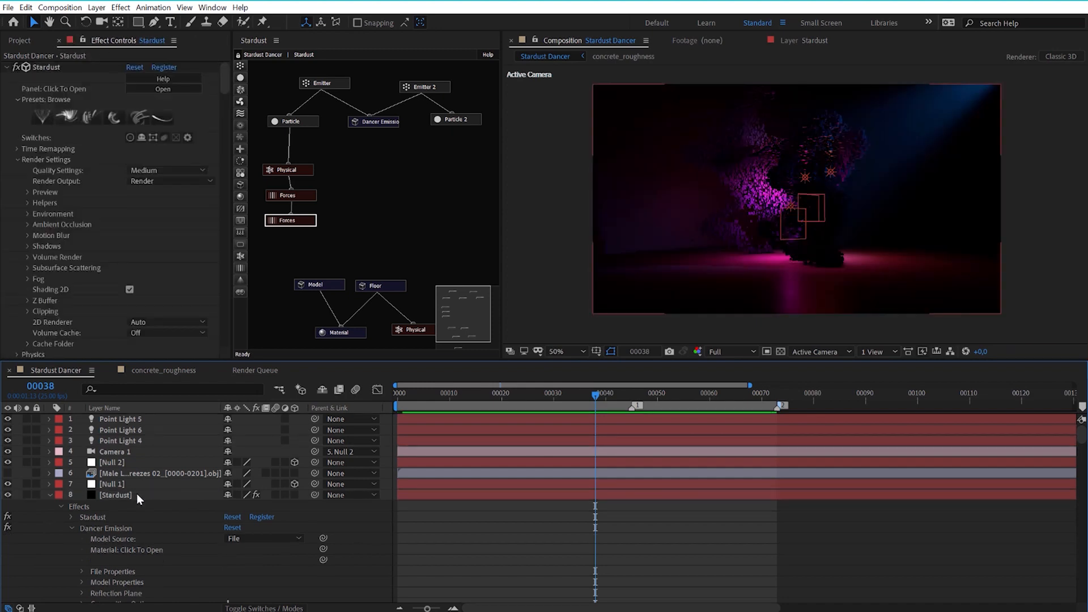
Collapse the Stardust layer and inspect the V Light layer's beam, viewing the scene at frames 33 and 37.
left_click_drag(592, 395, 570, 396)
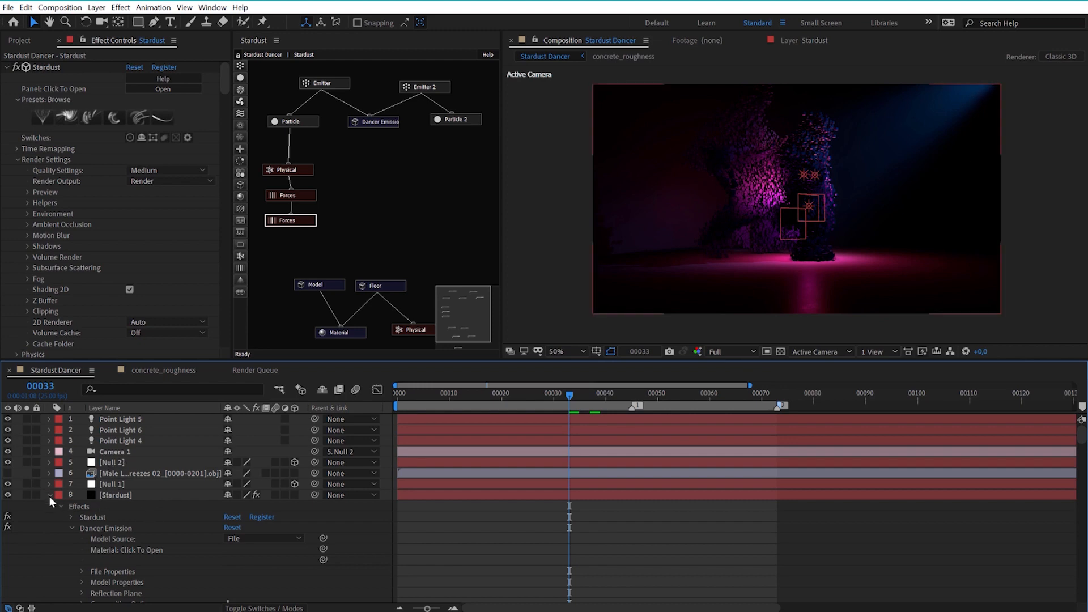
left_click(49, 495)
left_click(111, 506)
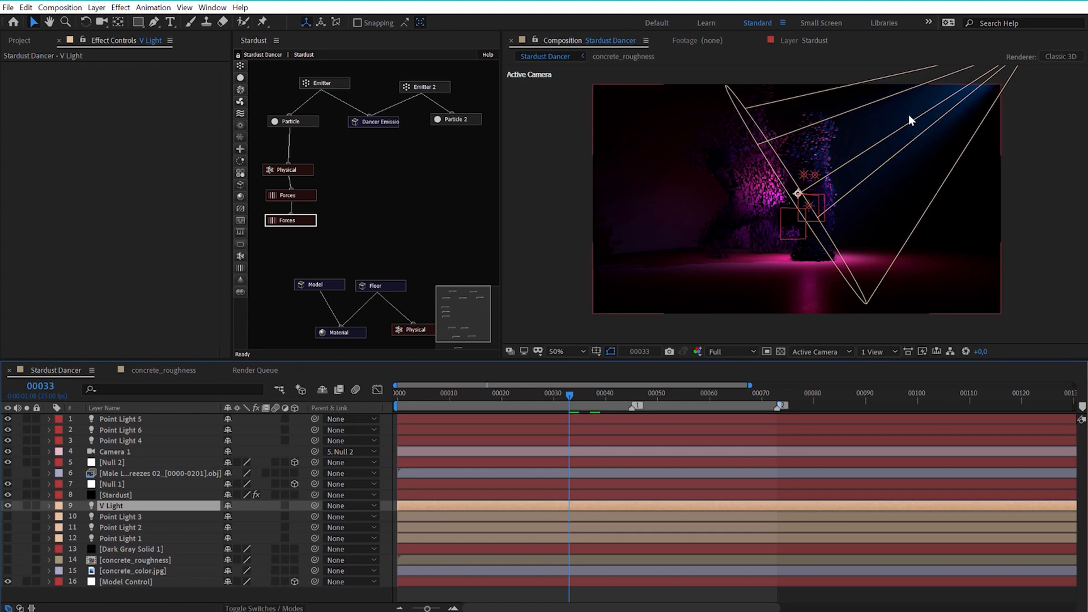
left_click(590, 391)
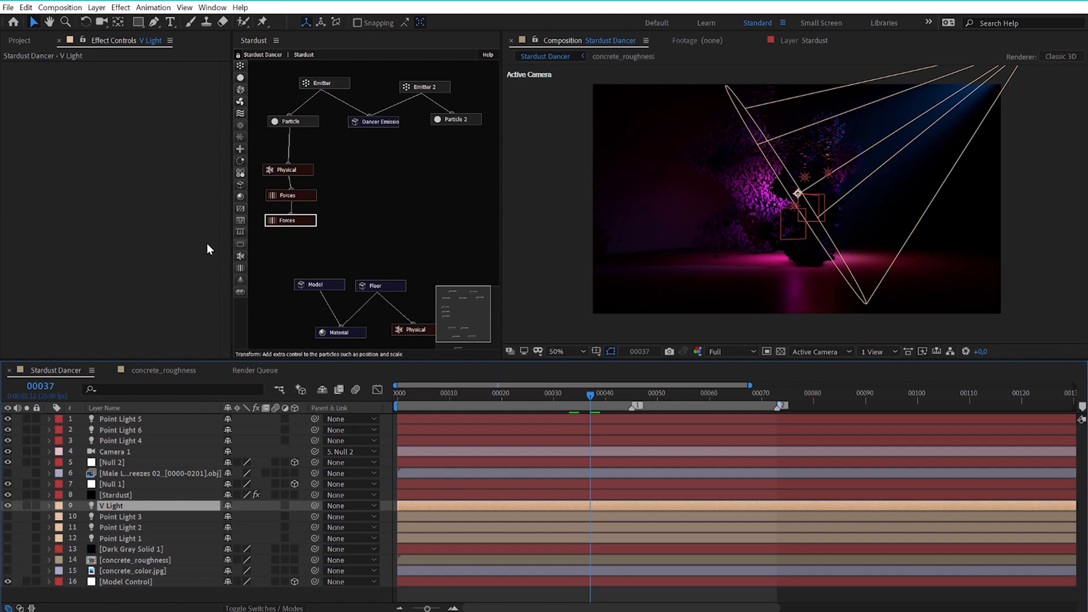
Add a Volume node to the Stardust graph and connect both Particle and Particle 2 to it.
left_click(121, 494)
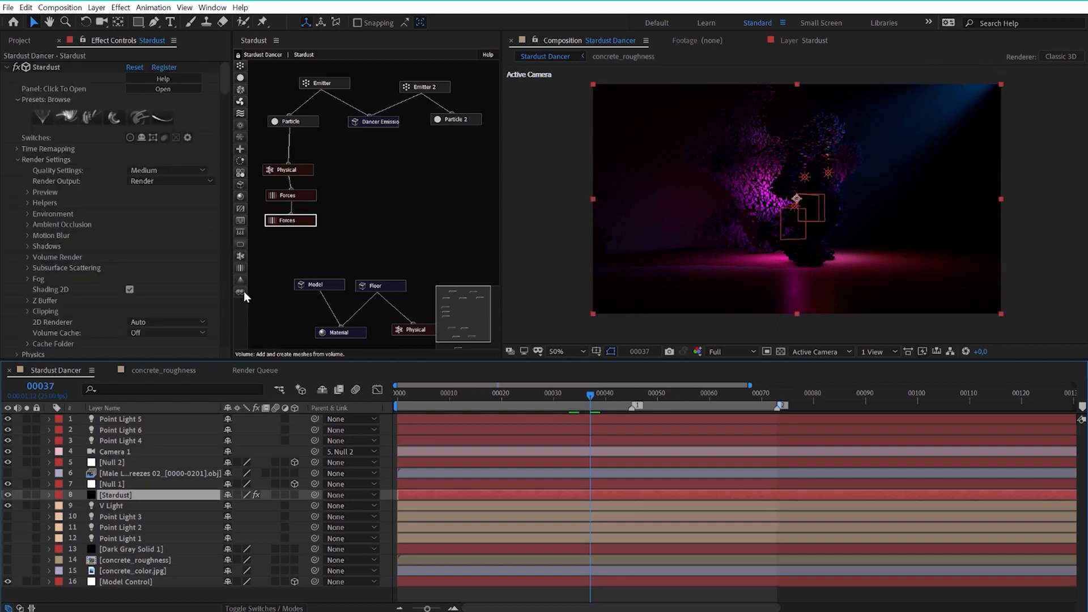
left_click_drag(242, 291, 392, 161)
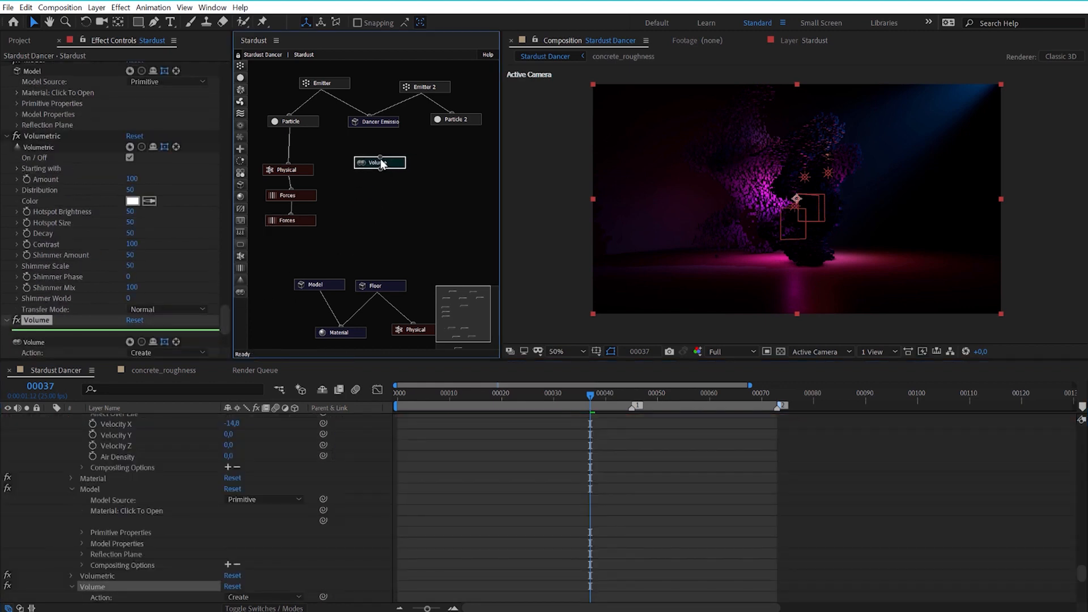
left_click_drag(289, 126, 384, 164)
left_click_drag(453, 124, 383, 164)
Add a Model node connected below the Volume node and set its Model Source to Volume.
left_click(241, 186)
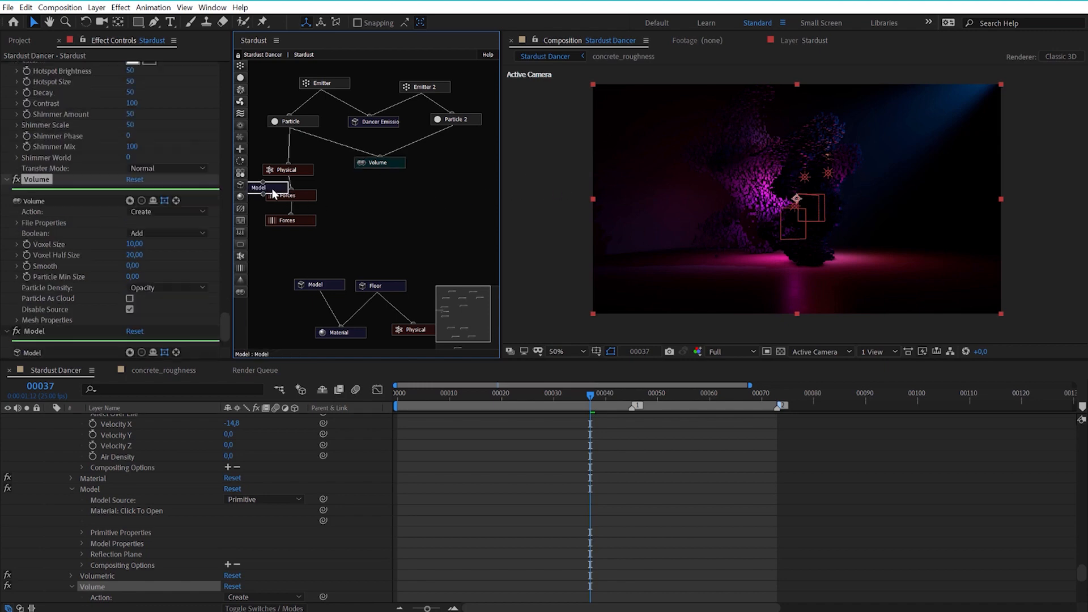
left_click(389, 188)
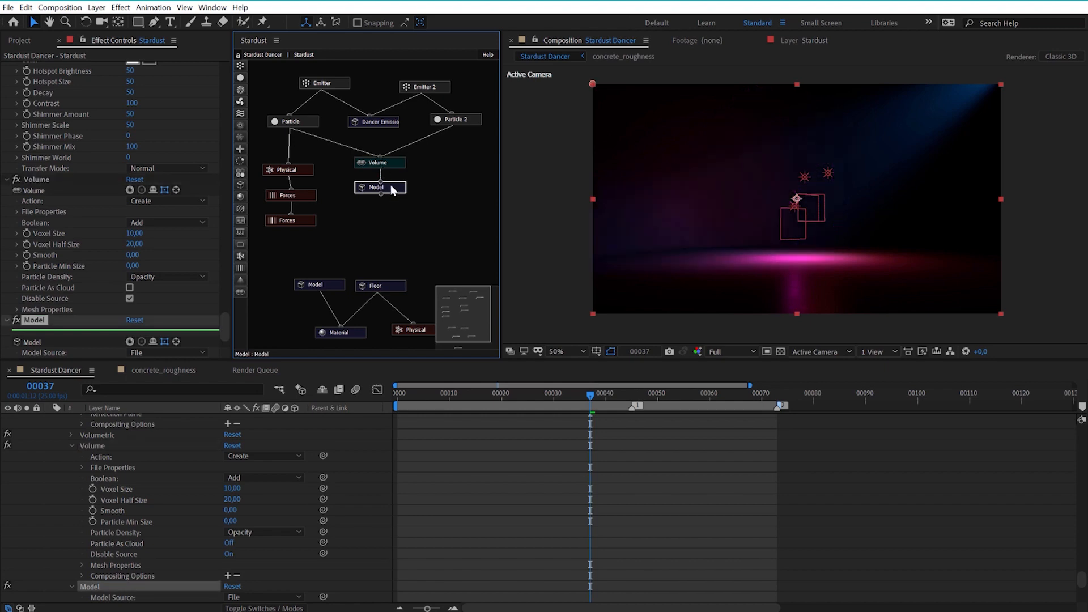
left_click_drag(224, 324, 224, 329)
scroll(224, 330, "down", 3)
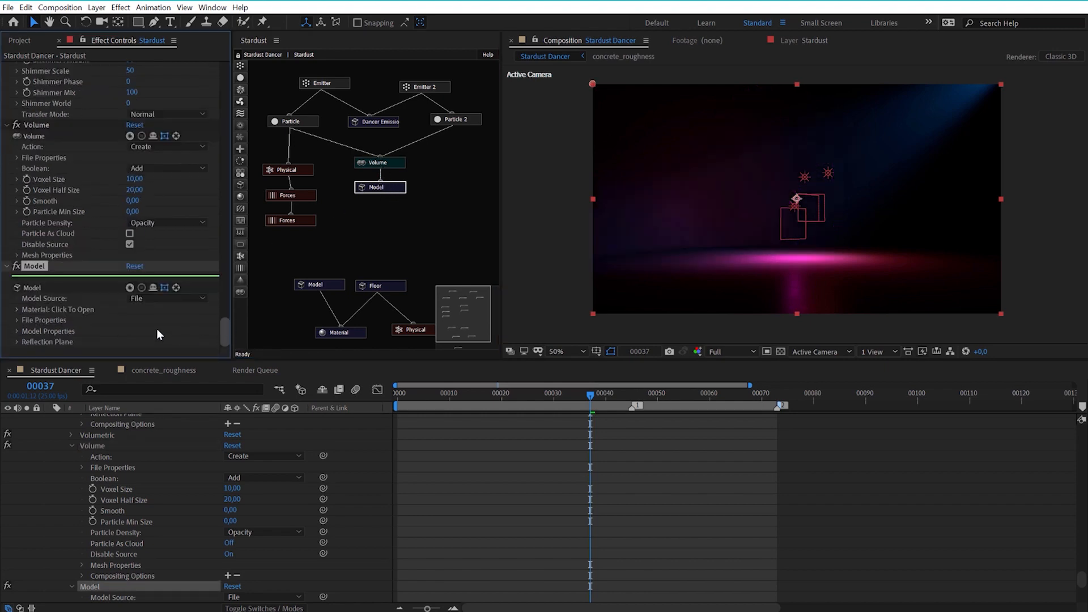
left_click(154, 298)
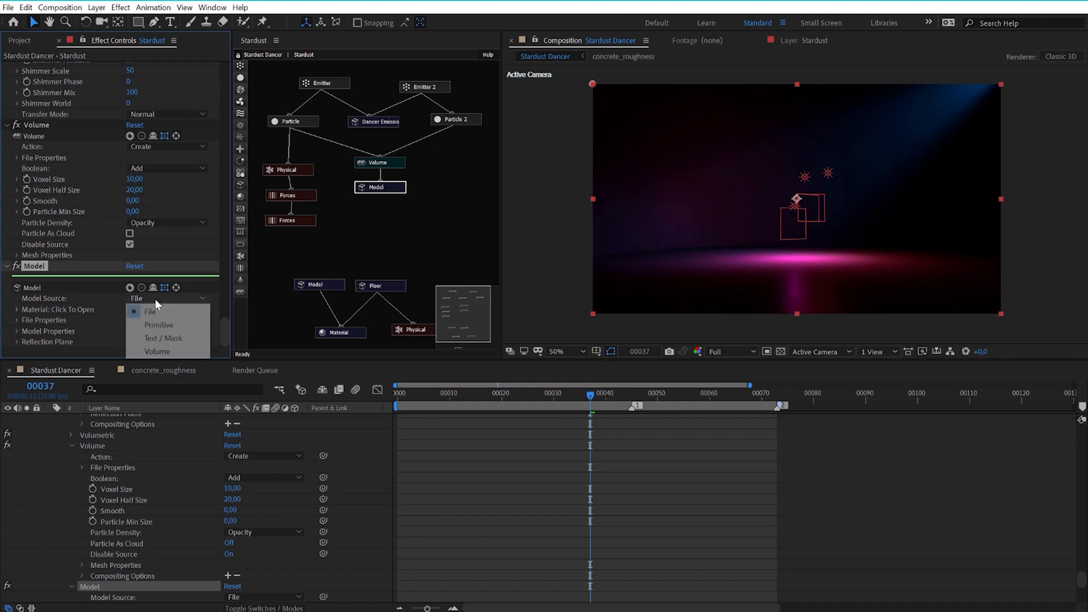
left_click(168, 348)
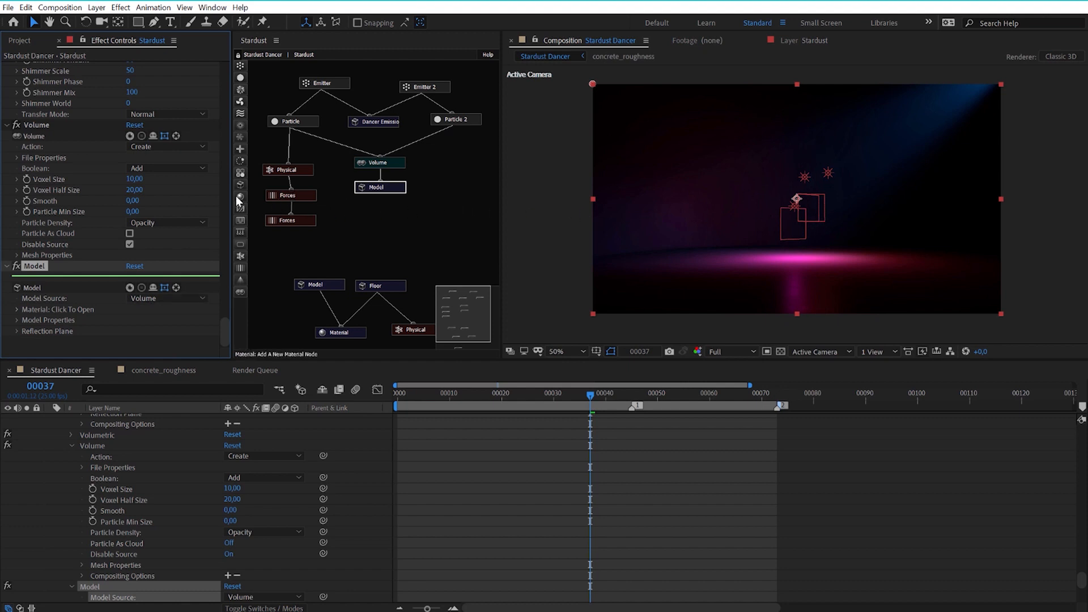
Add a Material node connected below the new Model node and set its Type to Volume.
left_click_drag(236, 196, 387, 221)
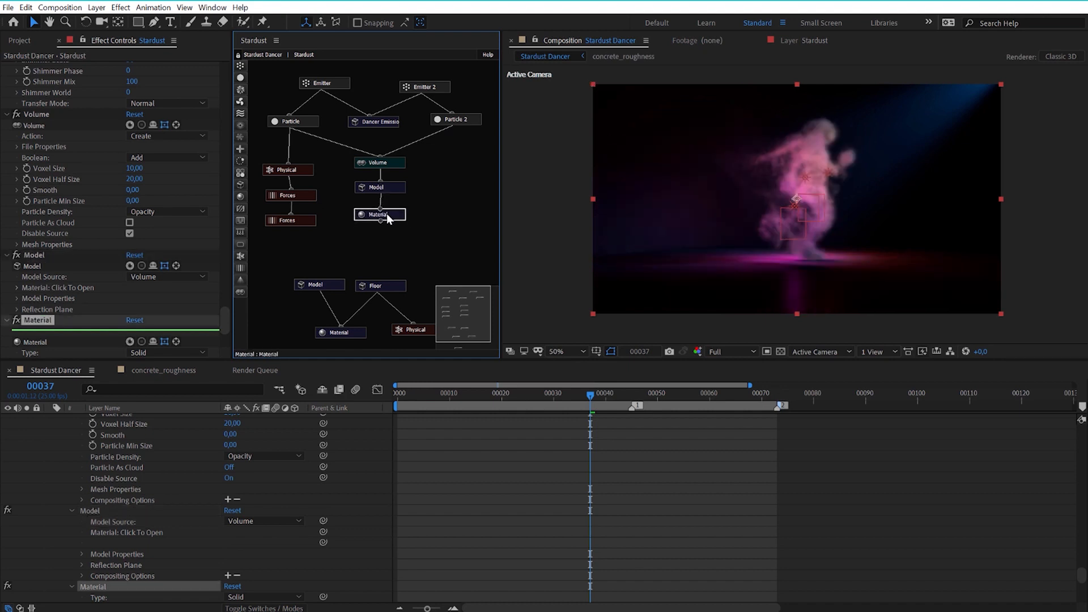
key("period")
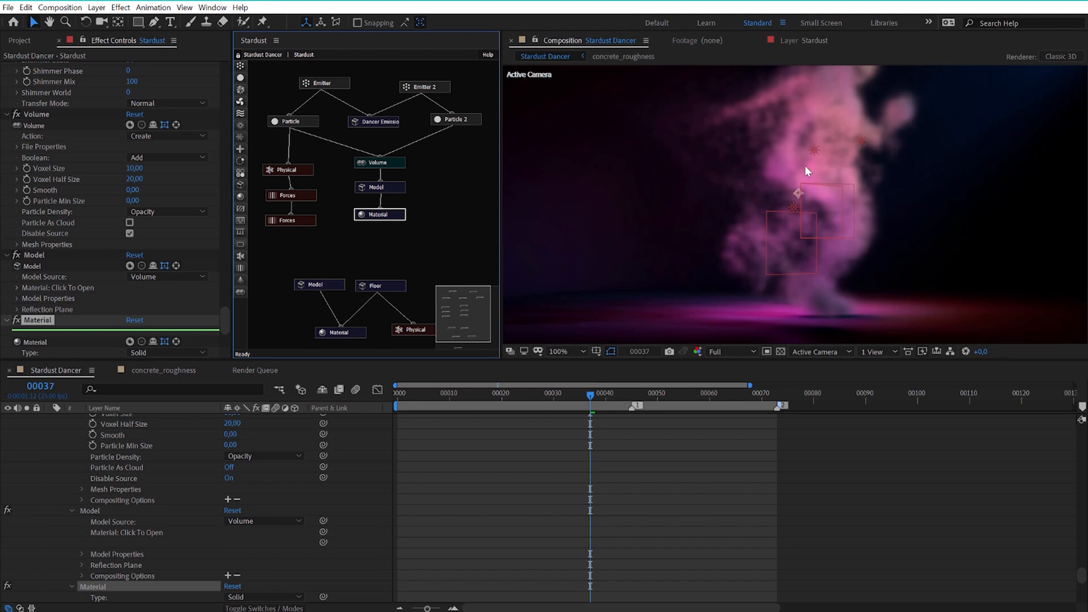
key("comma")
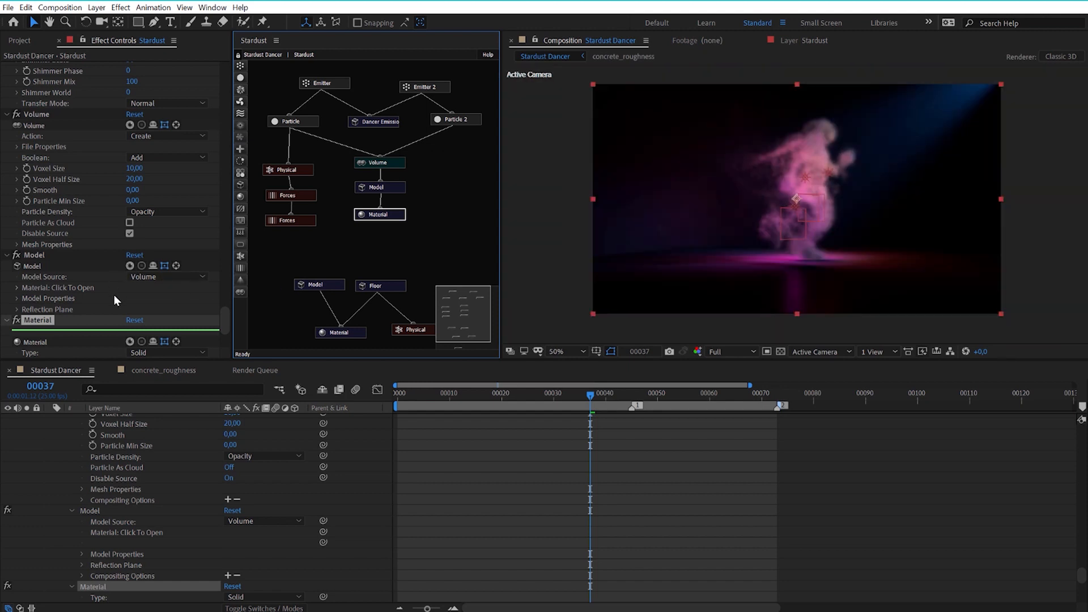
left_click_drag(226, 324, 220, 336)
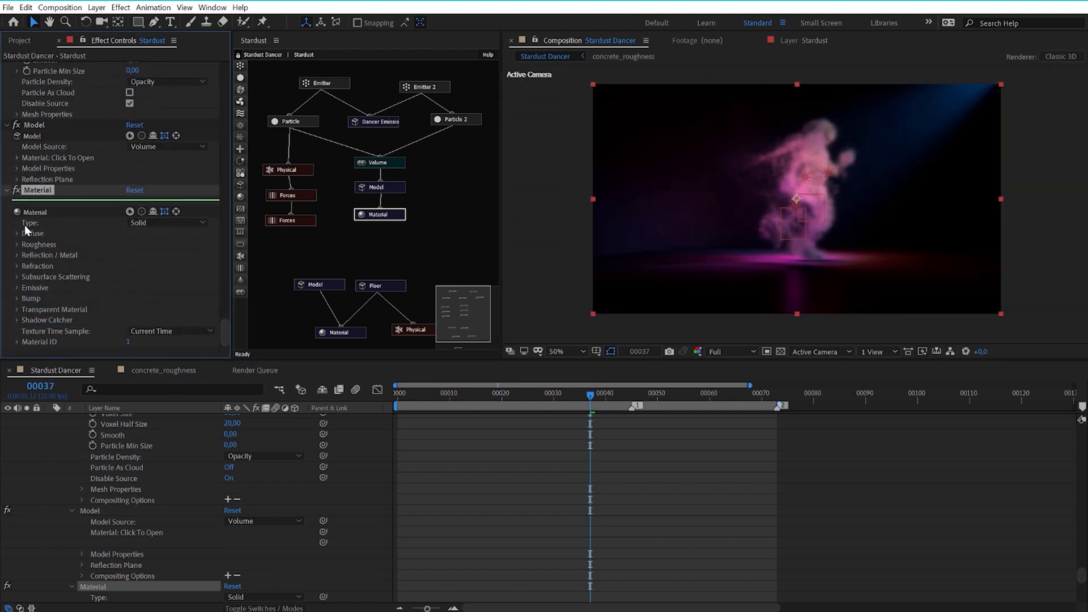
left_click(148, 223)
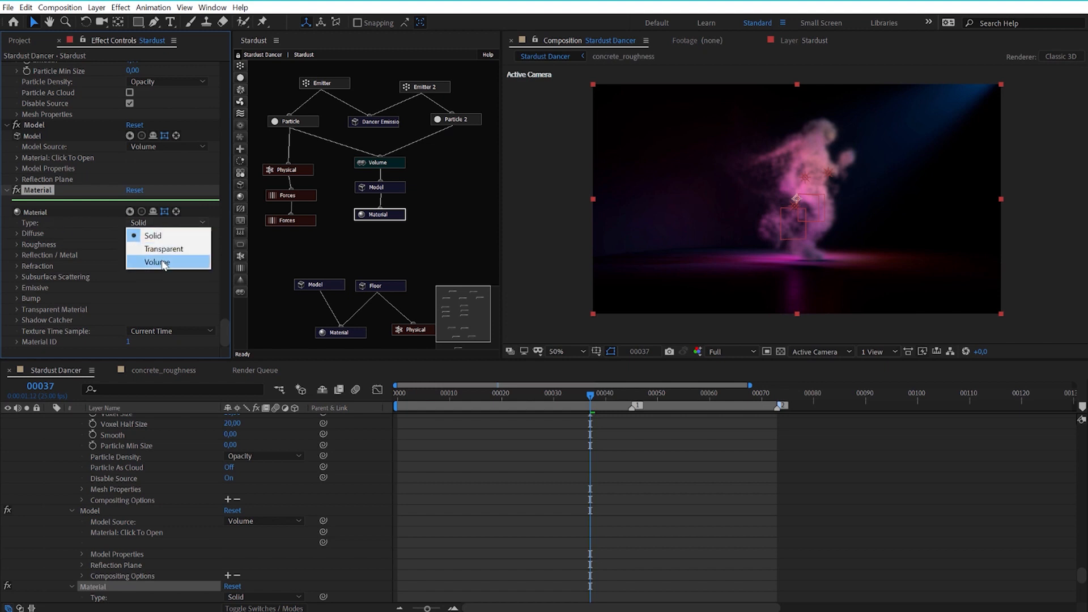
left_click(161, 260)
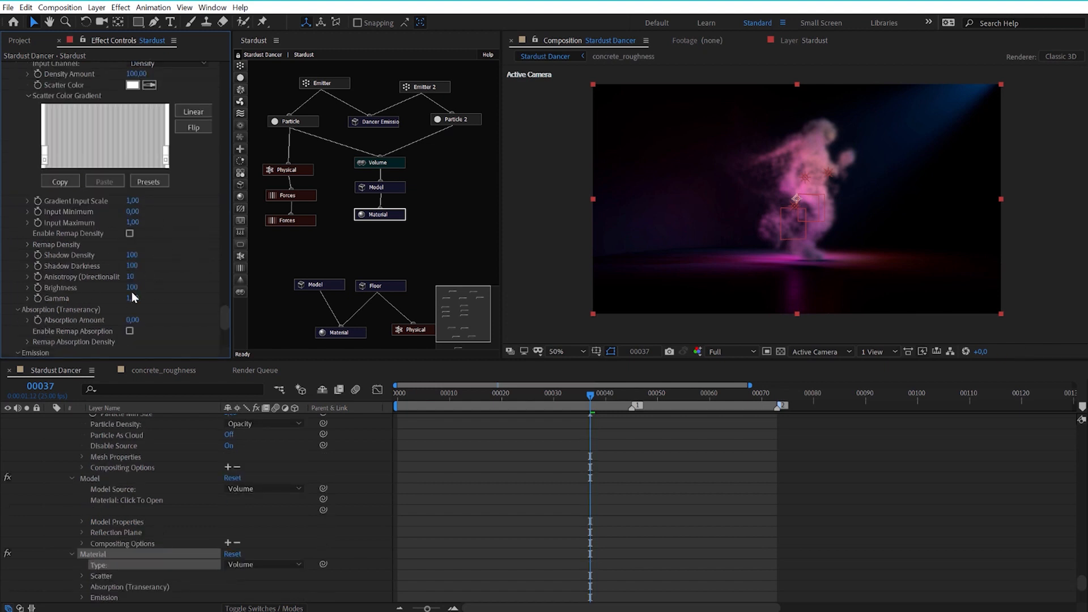
Review the volume material's Scatter settings, then the Volume node's File Properties, Action options and voxel settings.
scroll(136, 288, "up", 1)
scroll(172, 235, "up", 5)
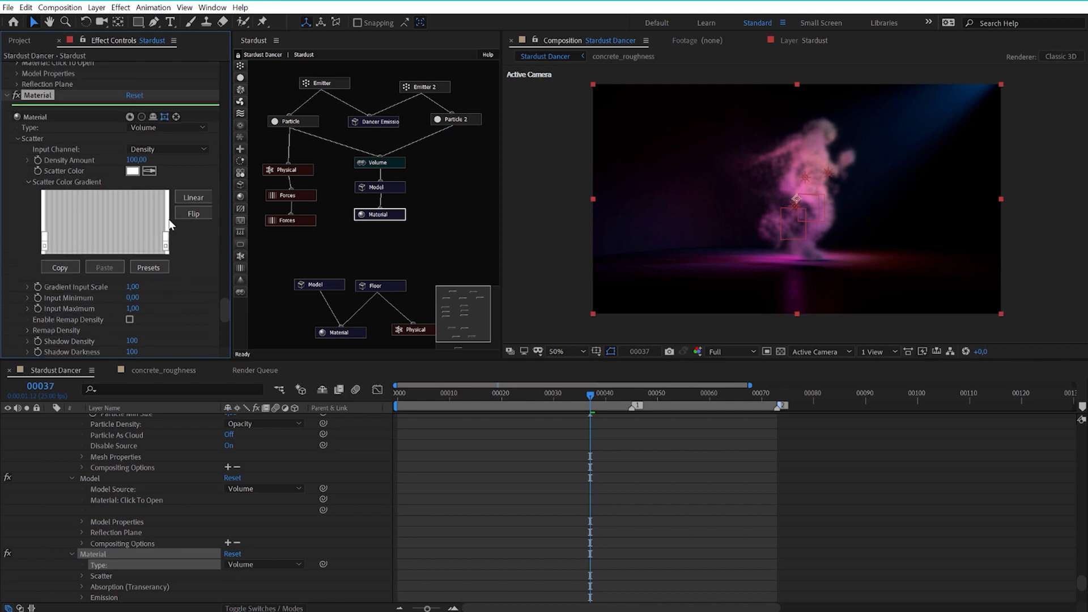
scroll(172, 230, "up", 4)
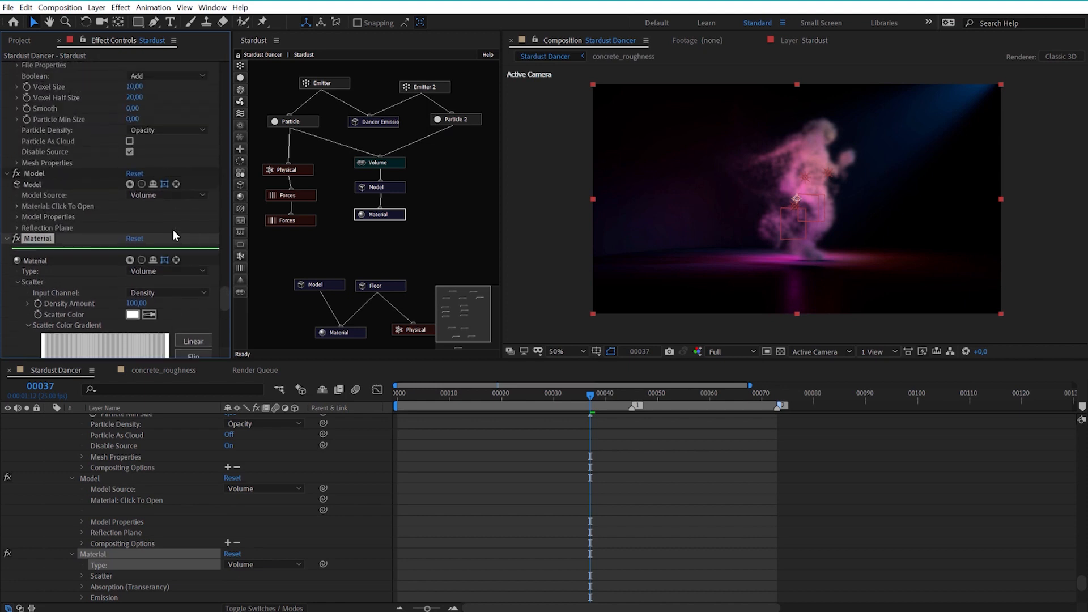
left_click(391, 163)
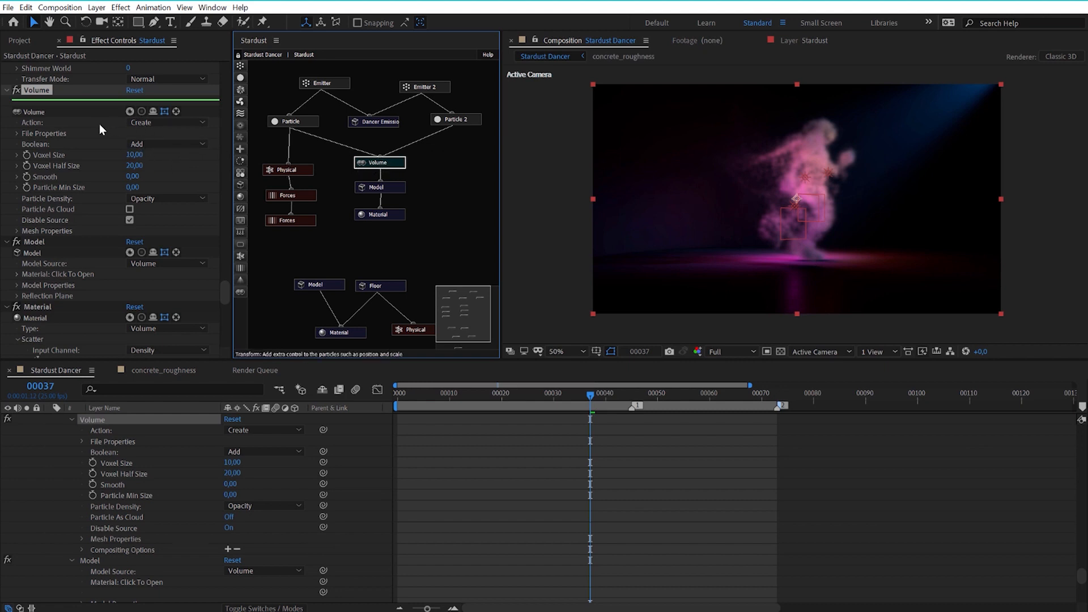
left_click(17, 133)
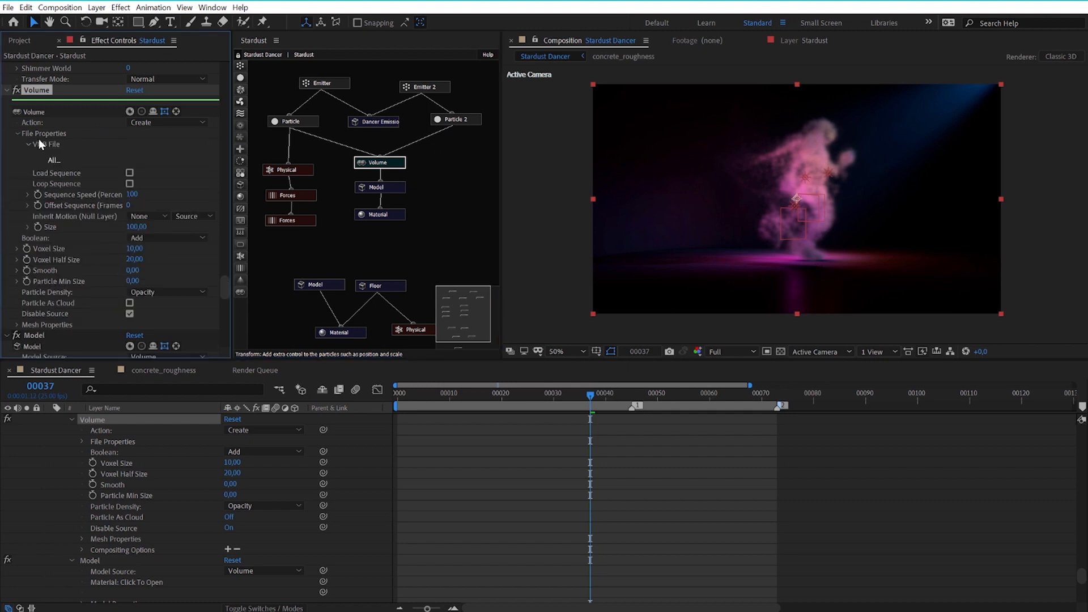
left_click(17, 134)
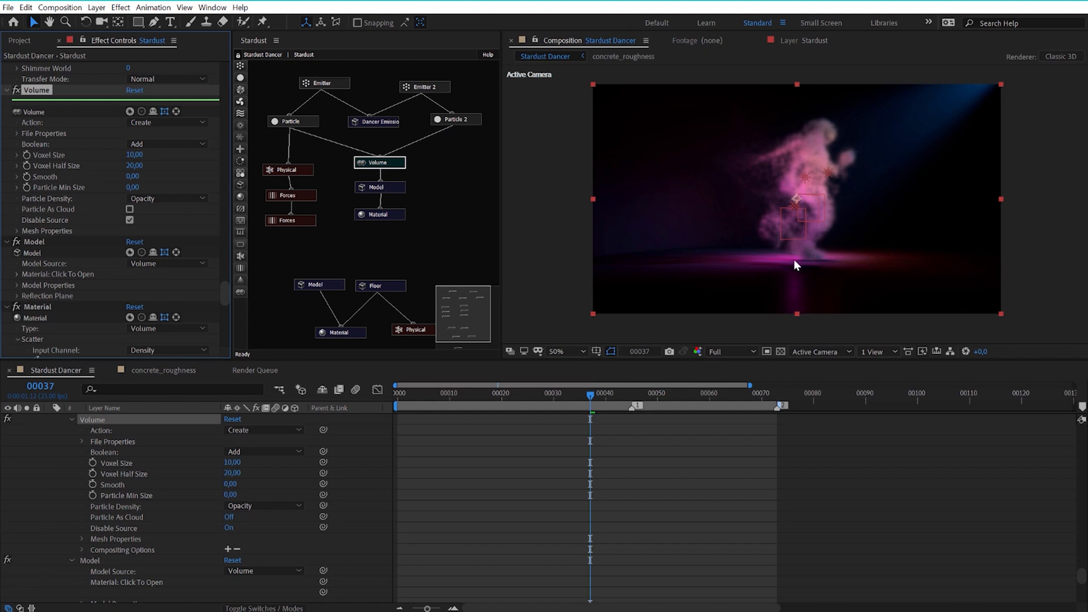
left_click(136, 124)
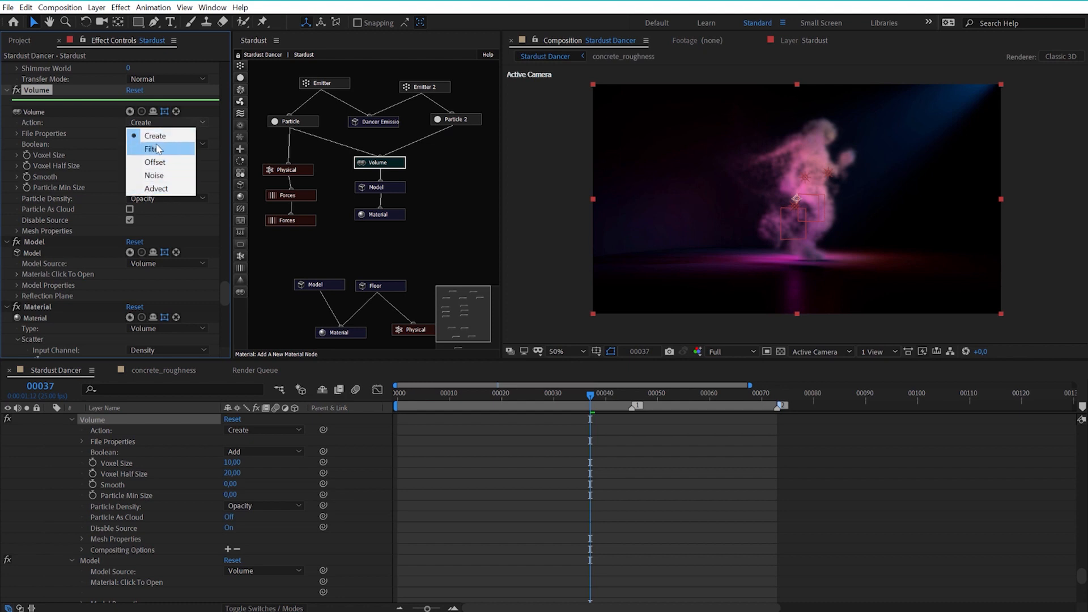
left_click(134, 133)
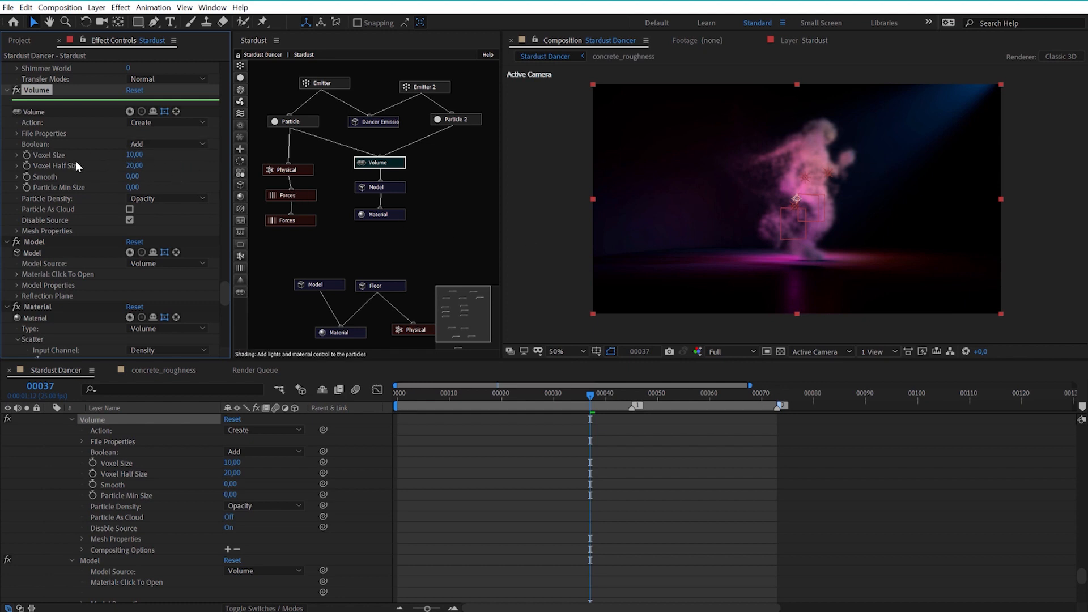
left_click_drag(143, 161, 142, 160)
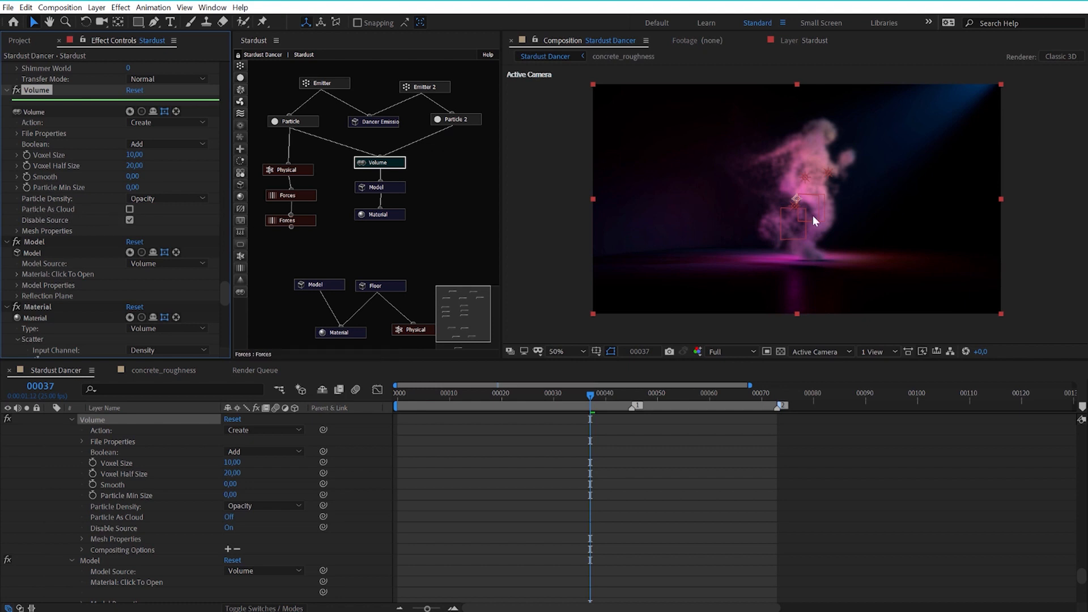
Enable Particle As Cloud on the Volume node, comparing the dancer with the option on and off.
left_click(130, 209)
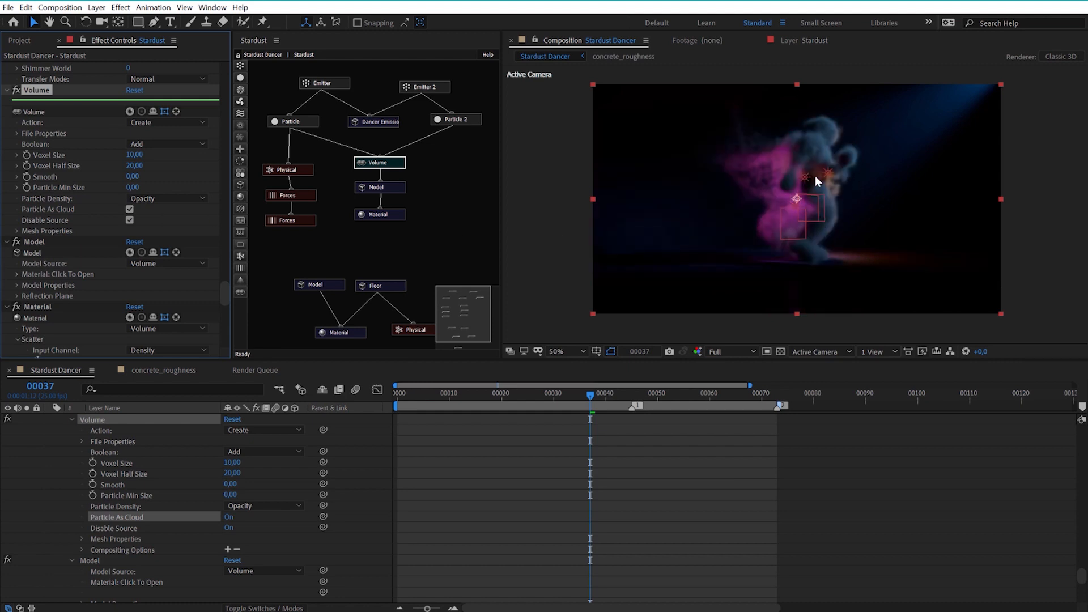
scroll(837, 192, "up", 1)
scroll(862, 178, "down", 1)
left_click(130, 209)
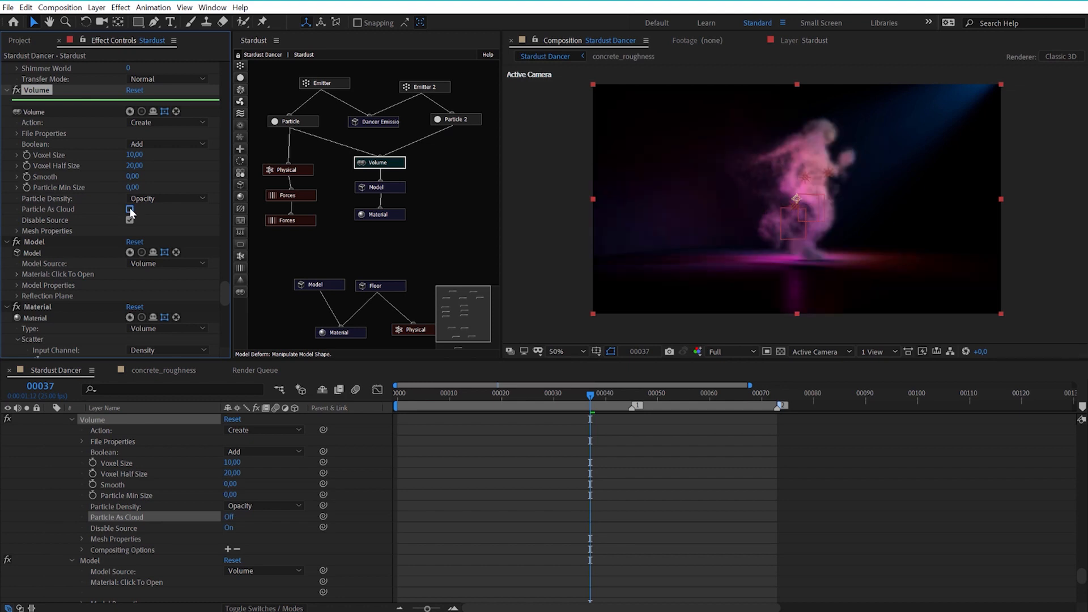
left_click(130, 209)
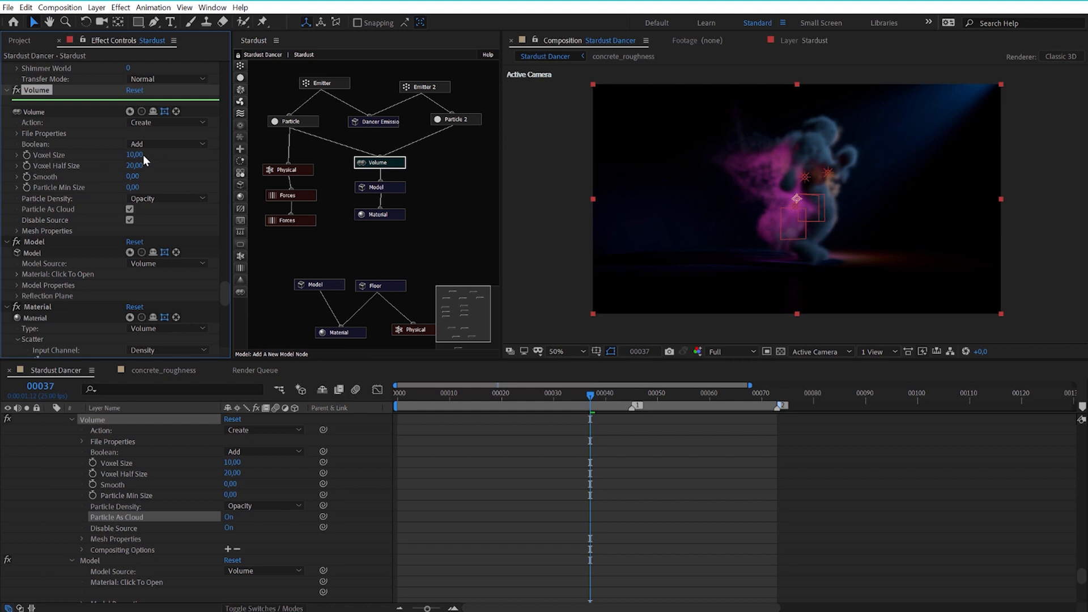
Set the Volume node's Voxel Size to 20 and examine the smoke detail at 50% and 100% magnification.
scroll(784, 192, "up", 2)
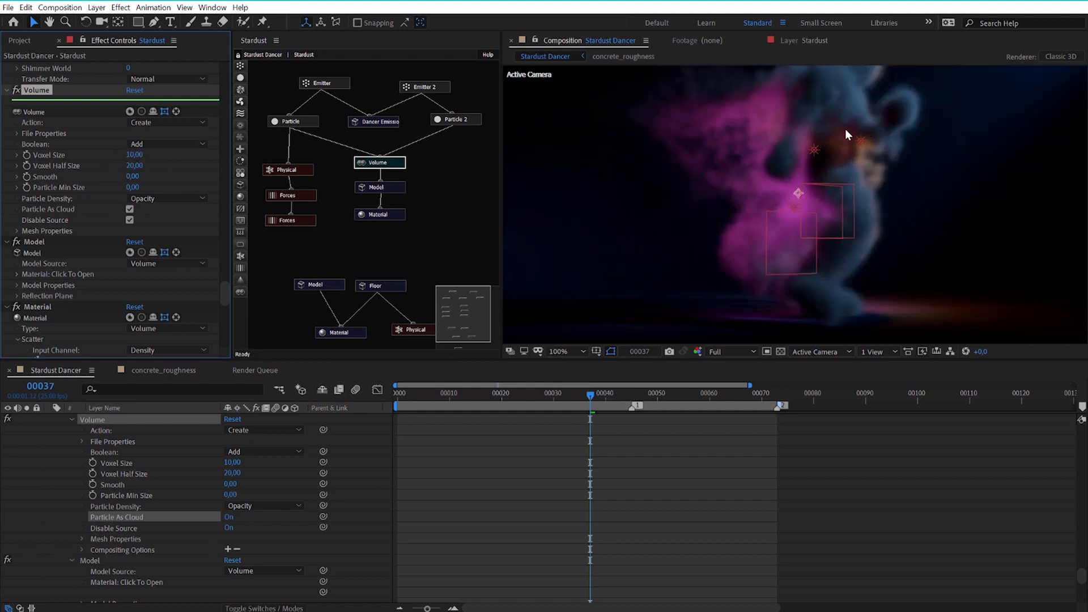
left_click(135, 156)
left_click(134, 155)
type("2")
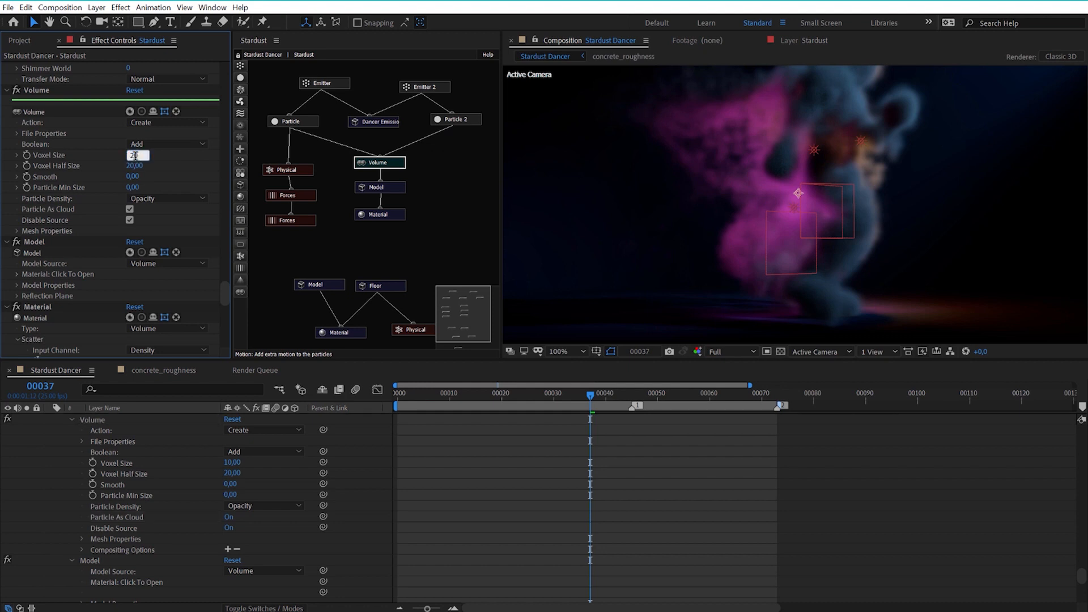
key("Return")
scroll(745, 170, "down", 1)
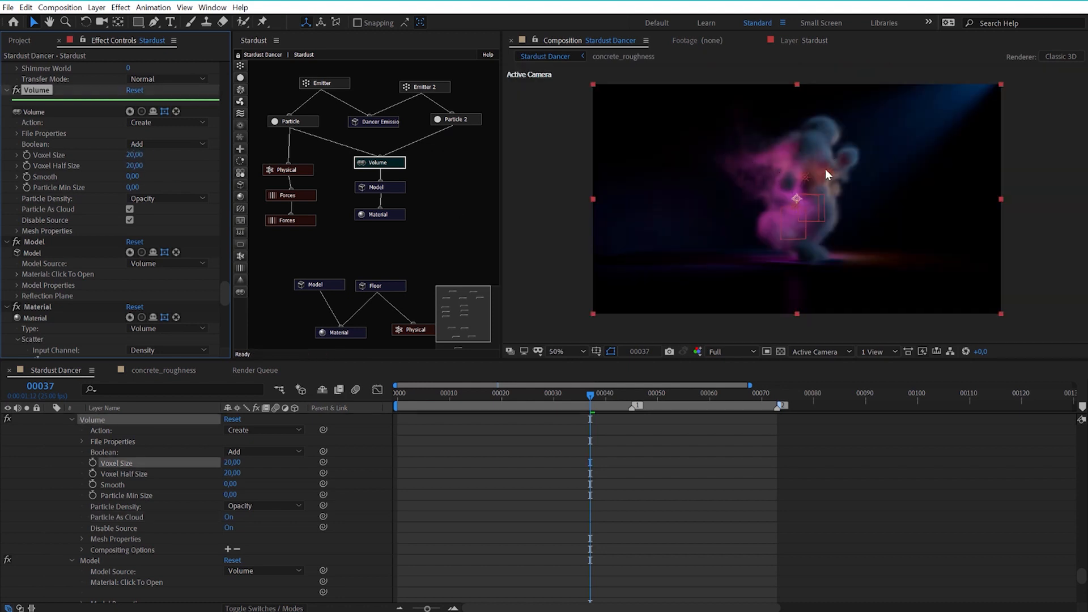
scroll(803, 167, "up", 1)
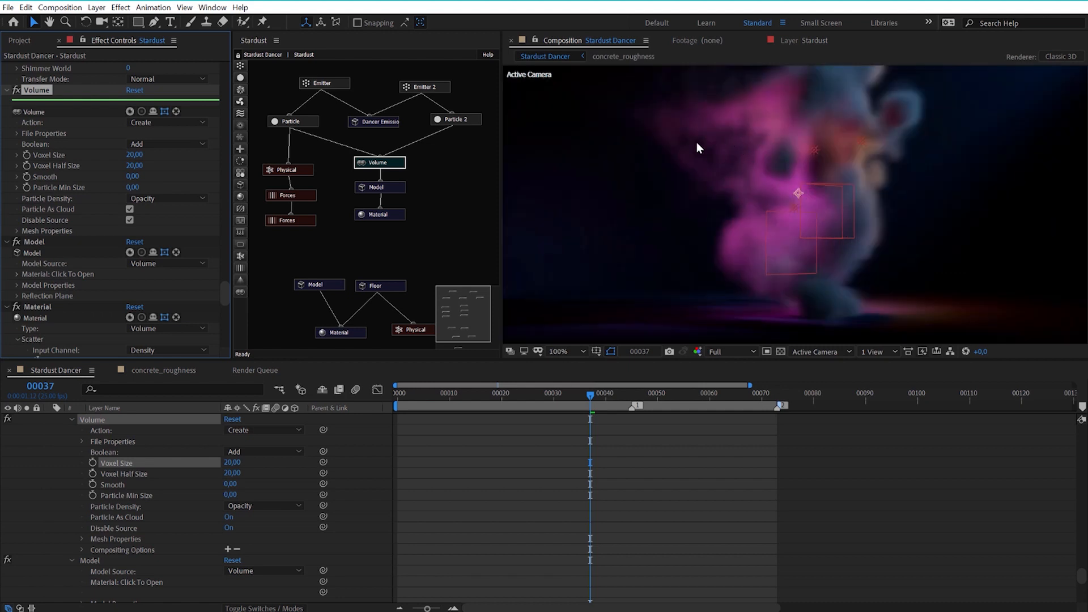
Set the Volume node's Voxel Size to 2 and examine the dancer's upper body close up.
left_click(135, 156)
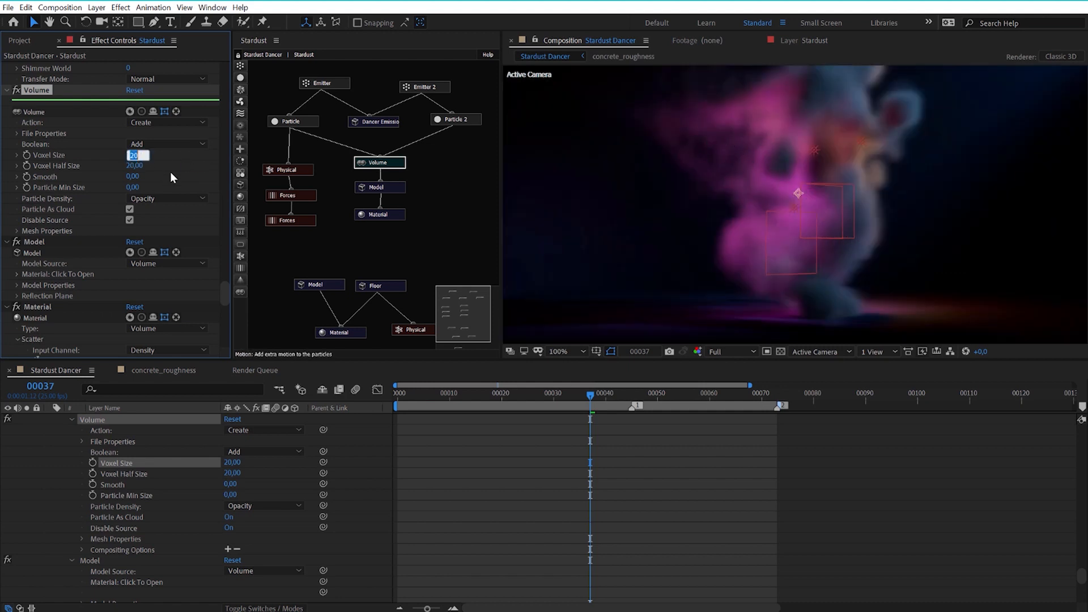
type("2")
key("Return")
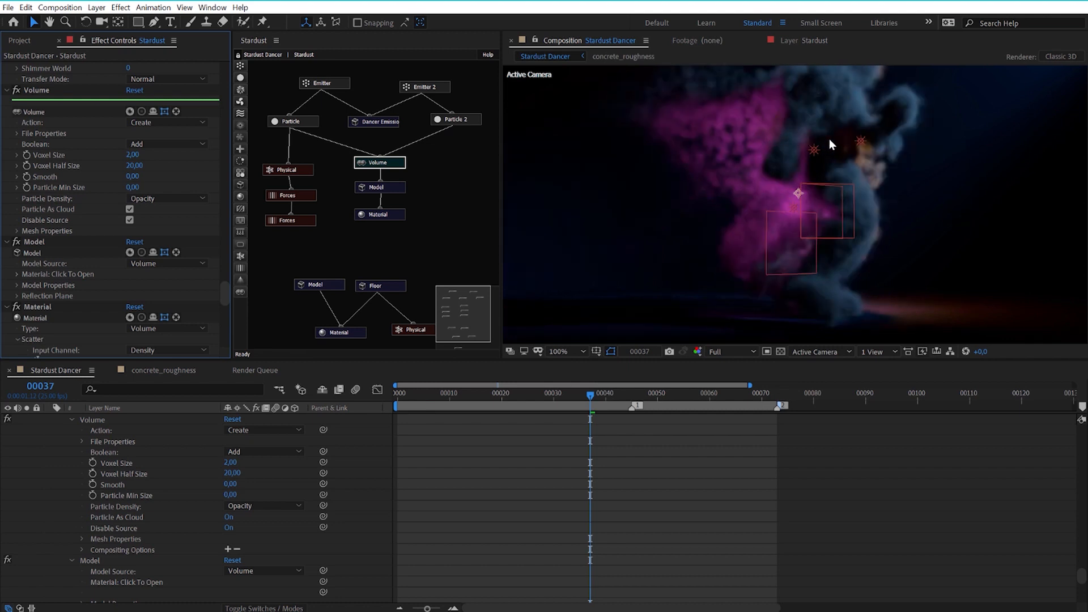
key("space")
left_click_drag(827, 127, 823, 198)
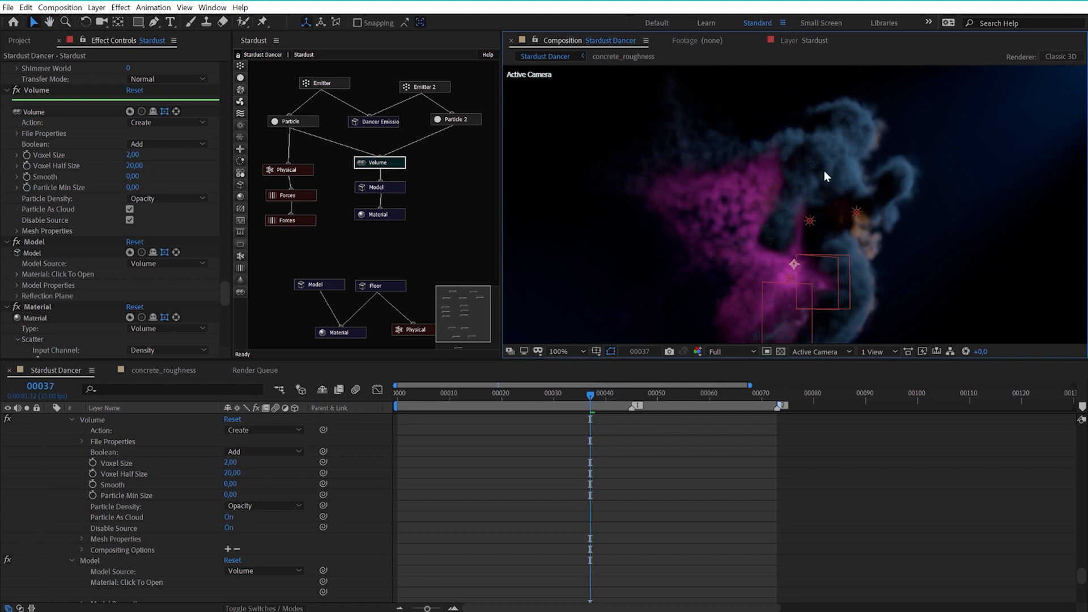
Set the Volume node's Voxel Size to 8.
left_click(135, 155)
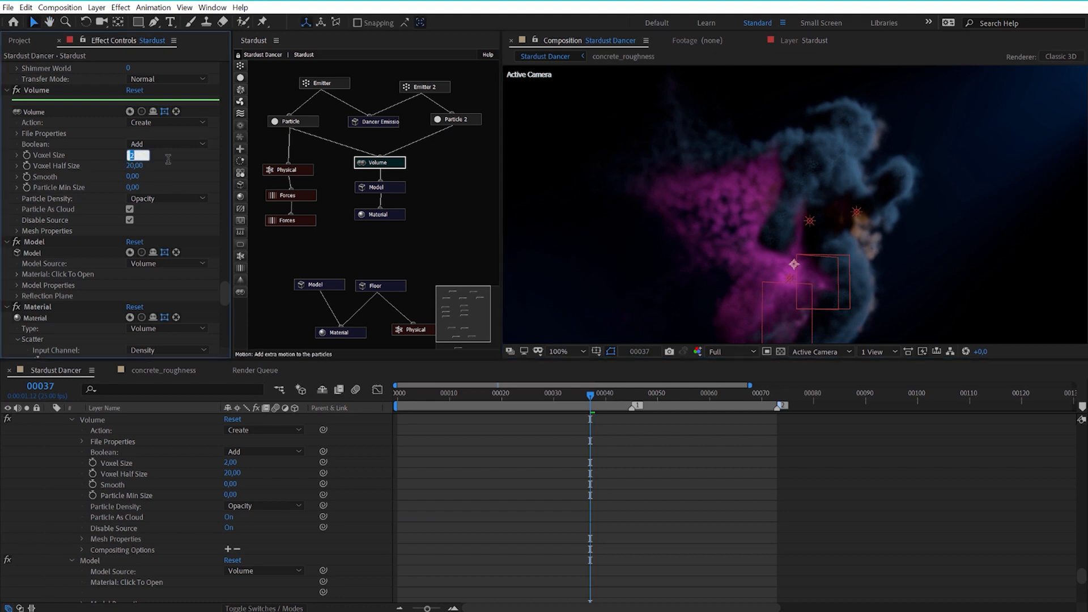
type("8")
key("Return")
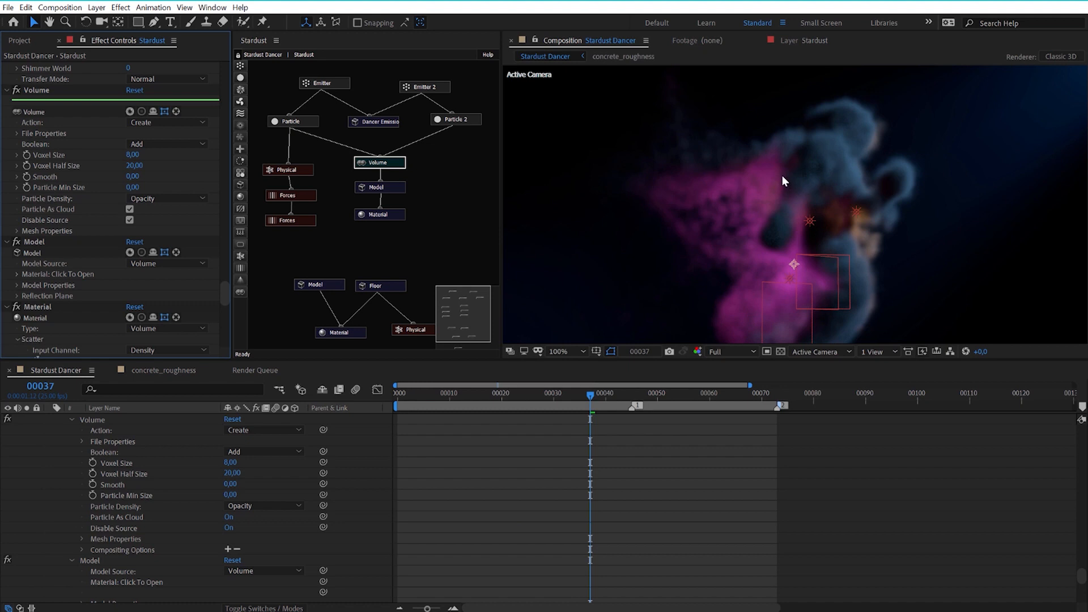
Set the Volume node's Smooth value to 5 and check the dancer at frames 27 and 13.
left_click(132, 177)
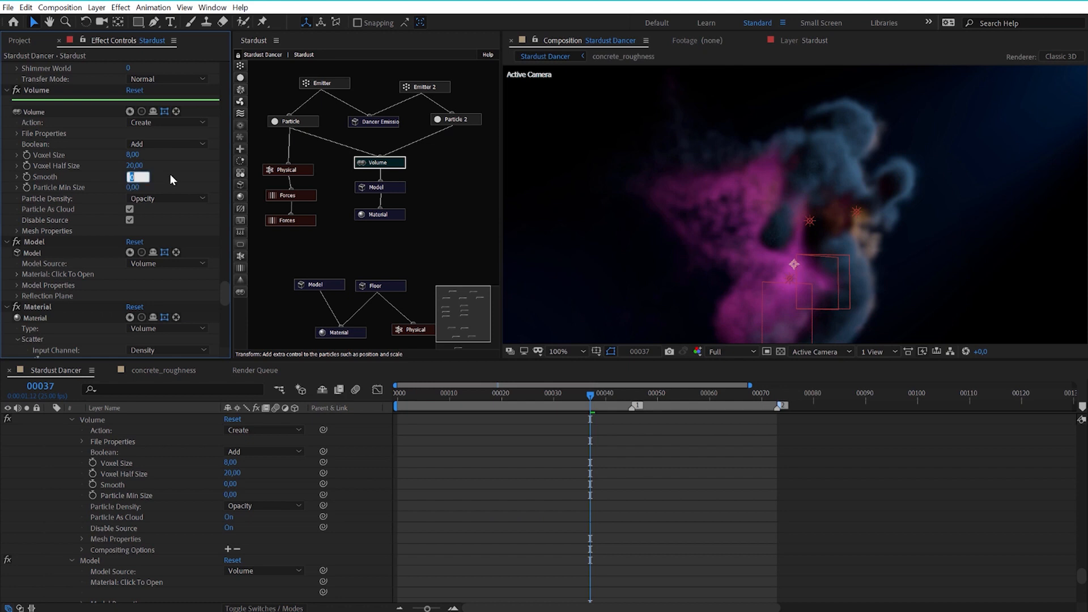
type("5")
key("Return")
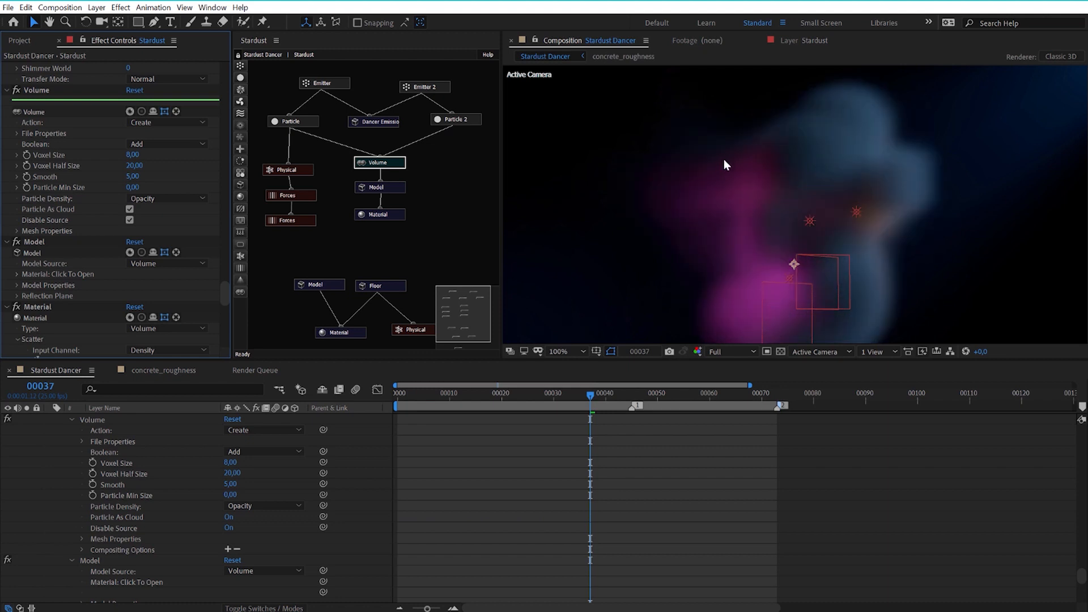
key("comma")
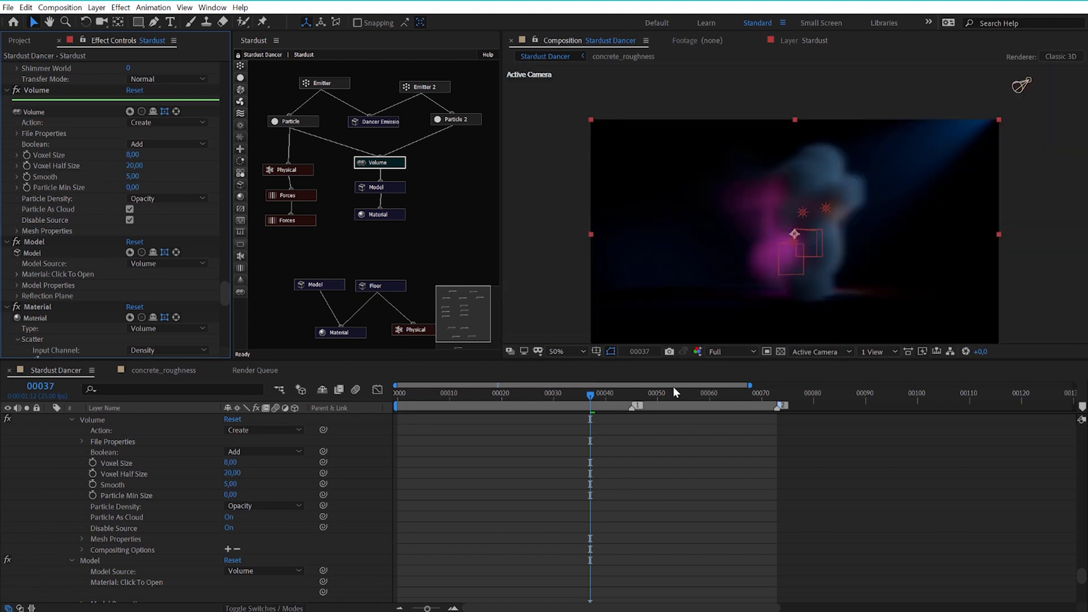
left_click_drag(550, 399, 538, 400)
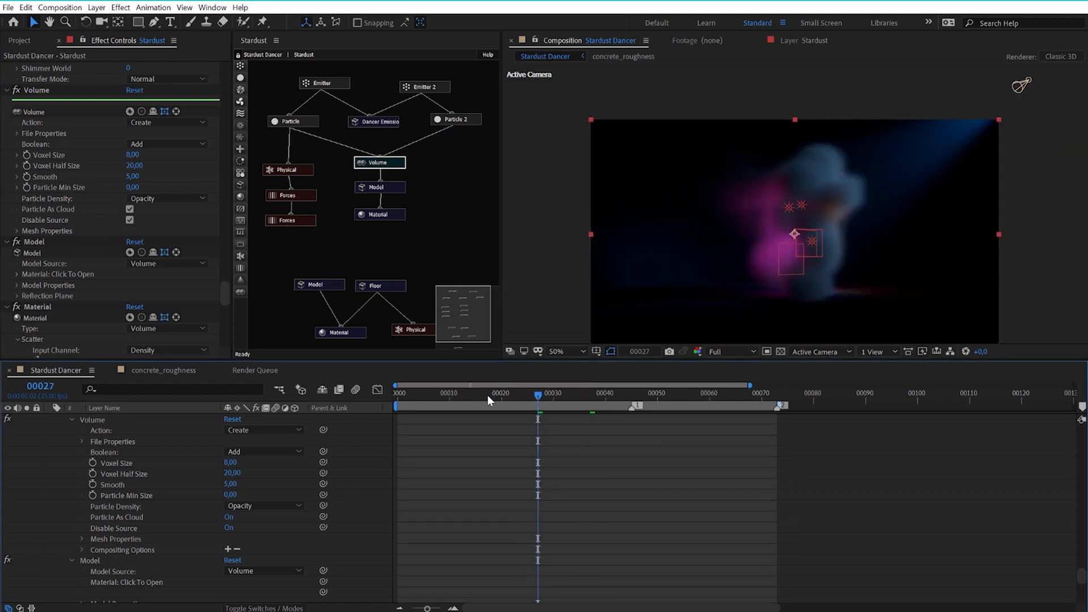
left_click(465, 394)
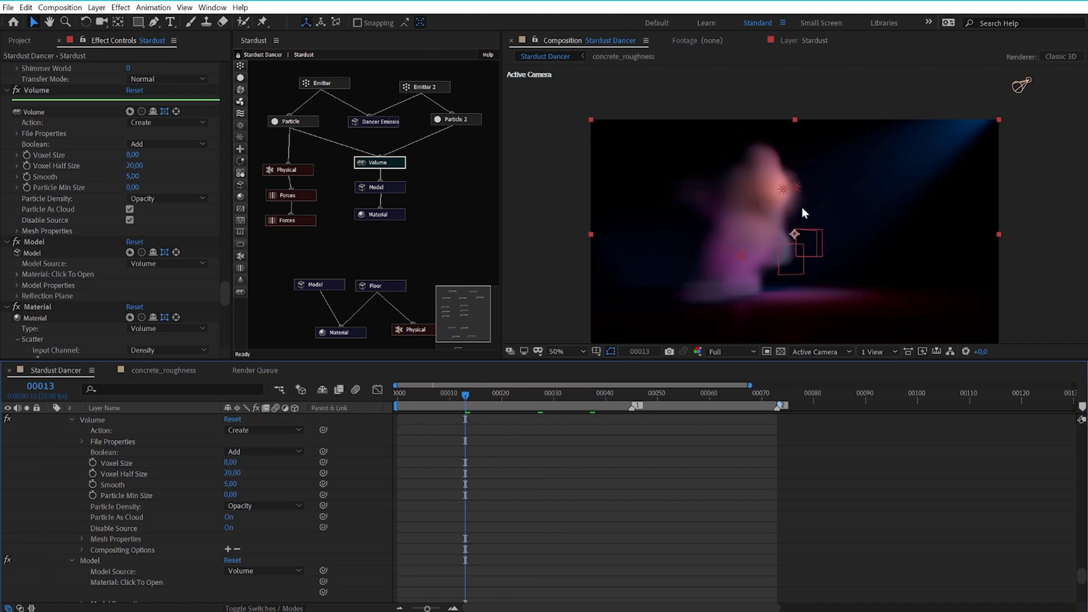
Set the Volume node's Smooth value to 1 and preview the dancer close up at frames 13, 23 and 42.
left_click(132, 176)
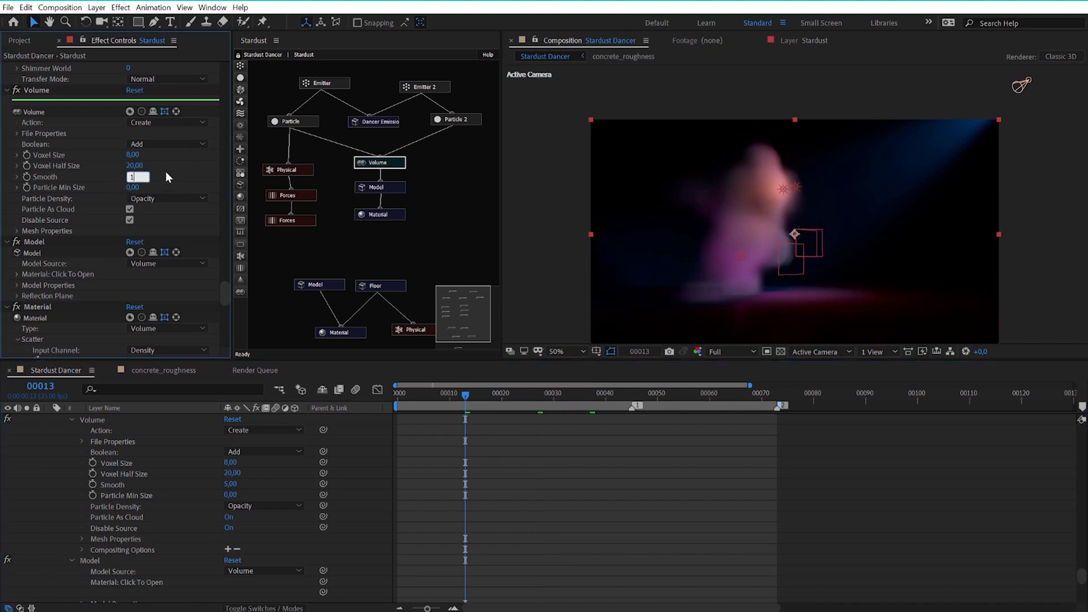
type("1")
key("Return")
scroll(781, 191, "up", 2)
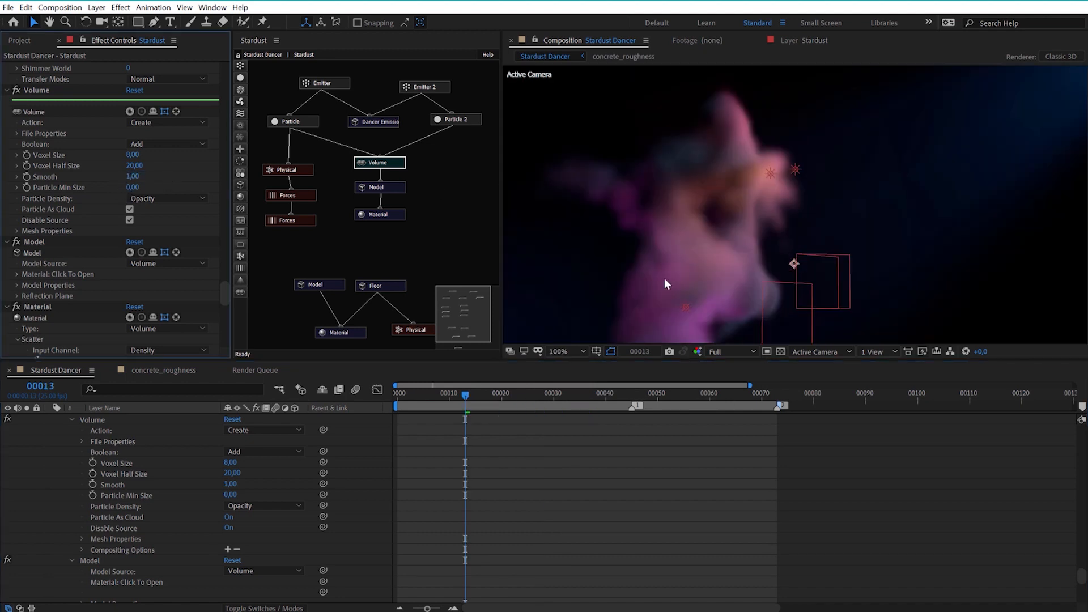
left_click(517, 394)
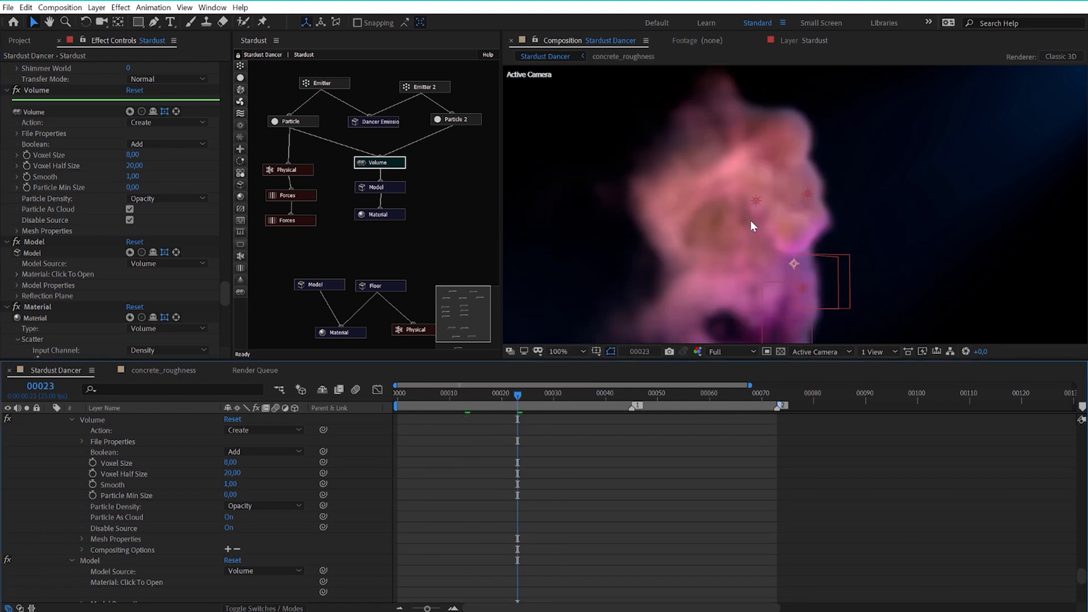
left_click(616, 394)
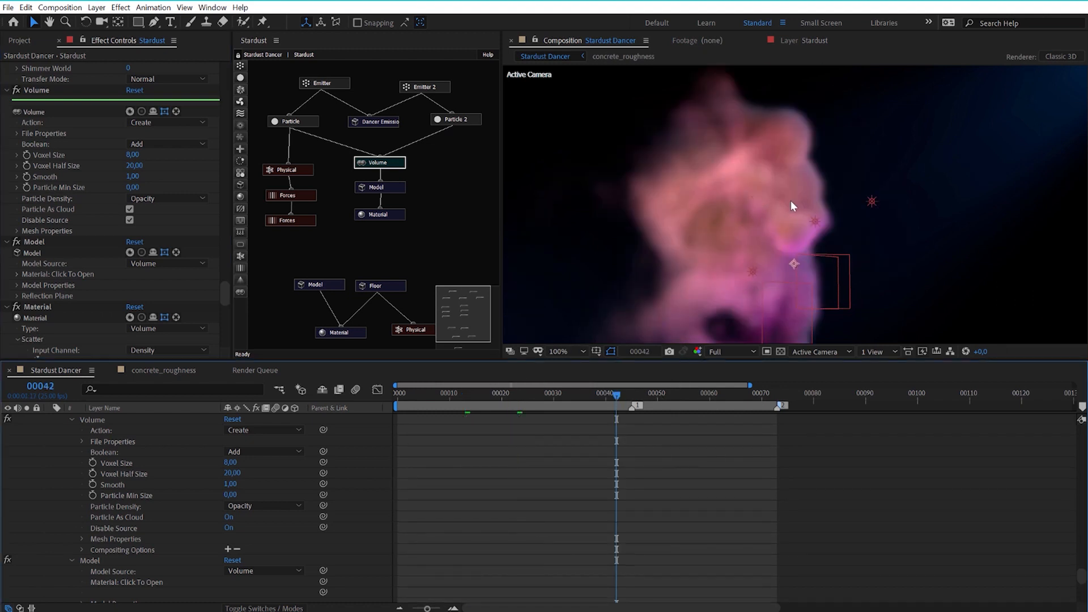
Set the Volume node's Particle Min Size to 20 and check the dancer at frame 37.
scroll(831, 179, "down", 1)
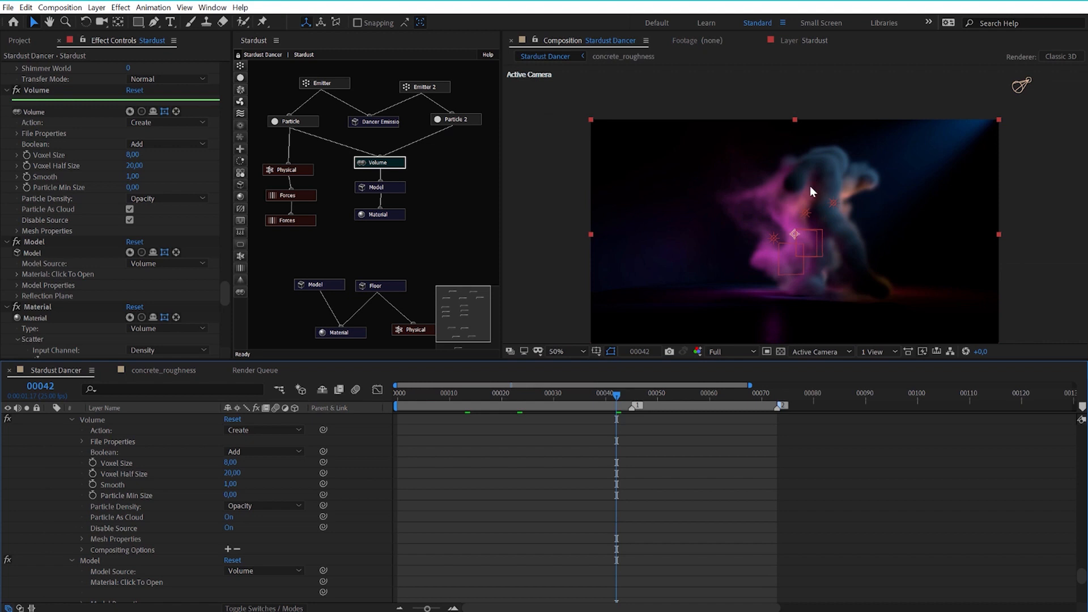
scroll(810, 187, "up", 1)
key("space")
left_click_drag(843, 203, 791, 162)
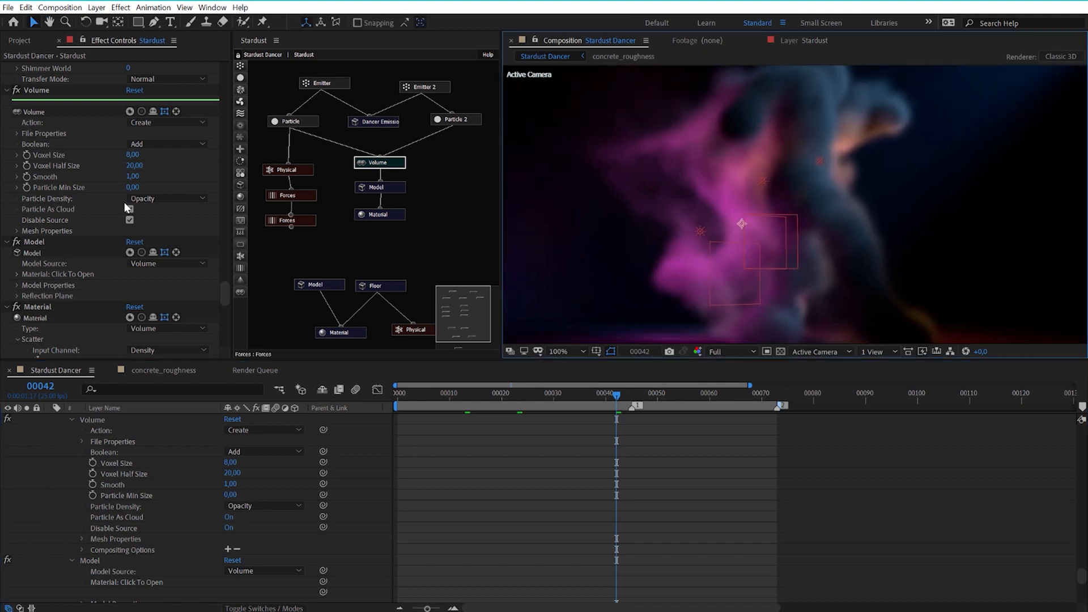
left_click(131, 187)
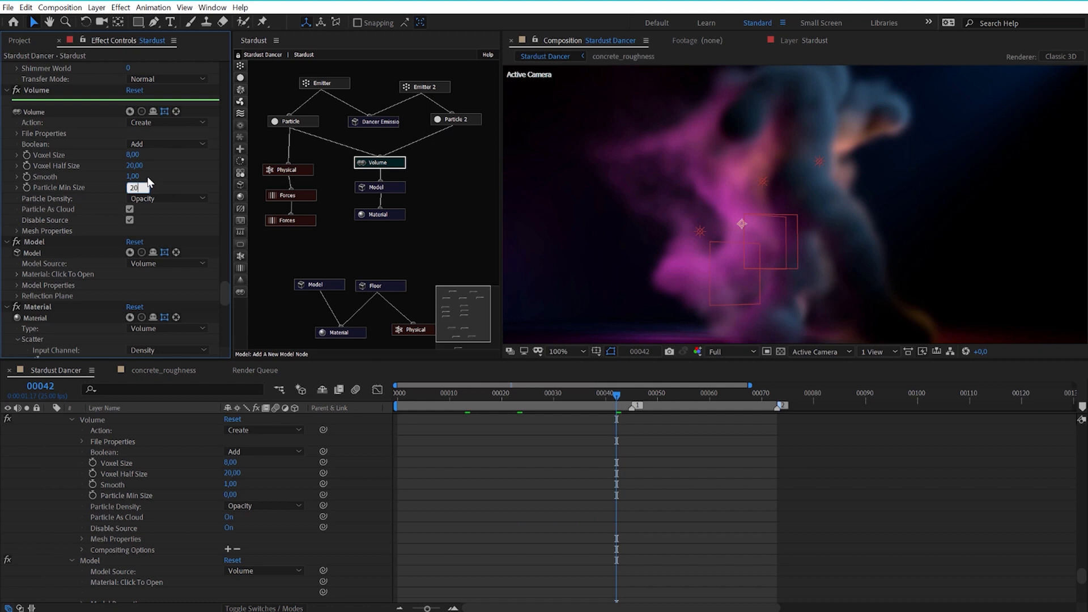
key("Return")
scroll(791, 198, "down", 2)
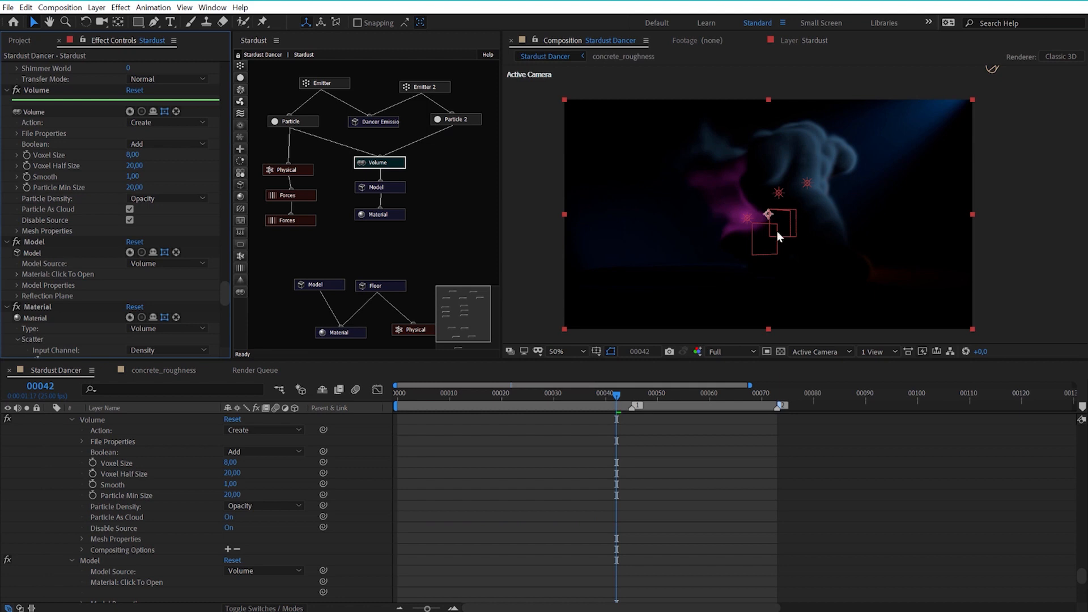
left_click(589, 397)
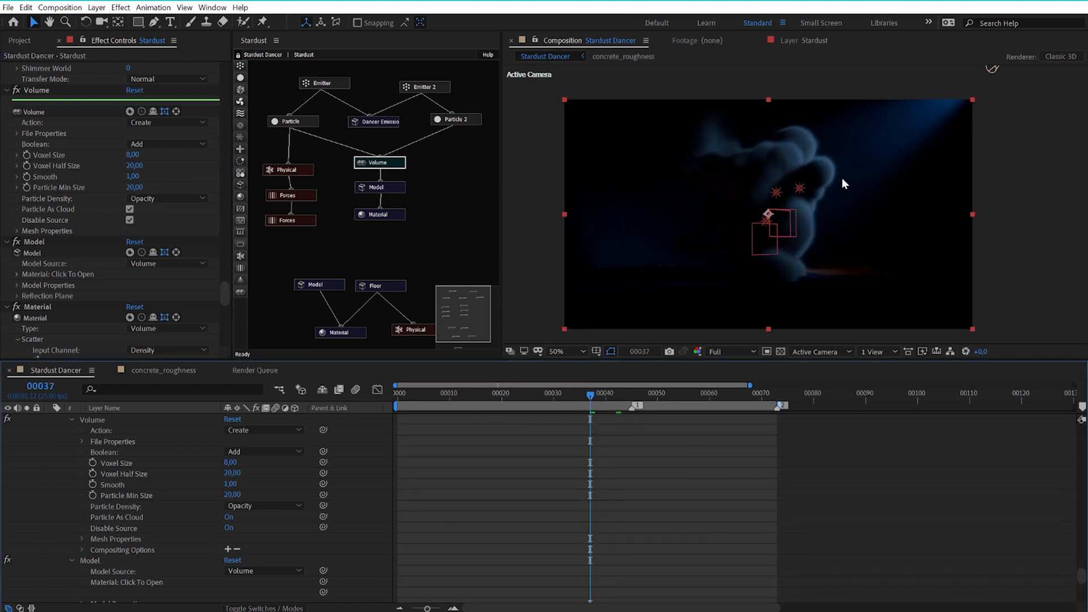
Set the Volume node's Particle Min Size to 3 and view the dancer close up.
left_click(134, 187)
type("3")
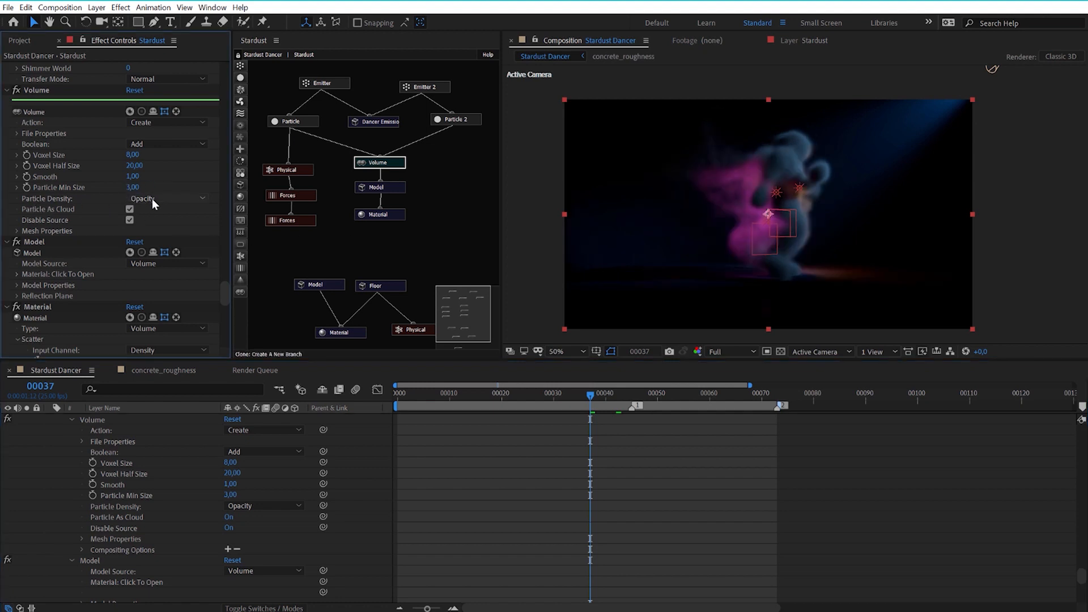
key("slash")
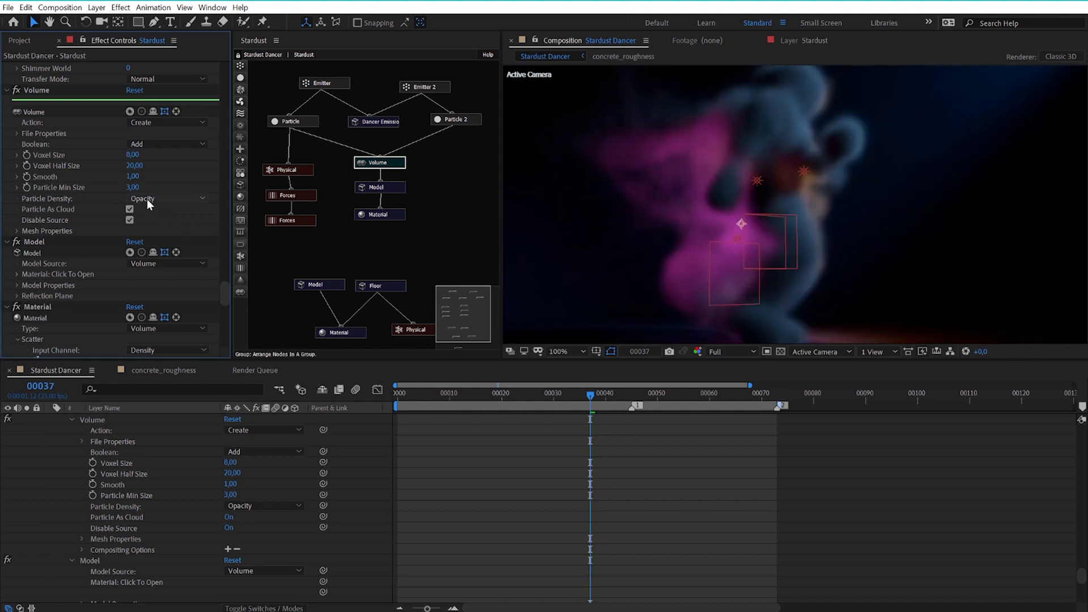
Compare Size with Opacity as the Volume node's Particle Density, ending on Opacity, and review the Particle node's opacity curve.
left_click(295, 121)
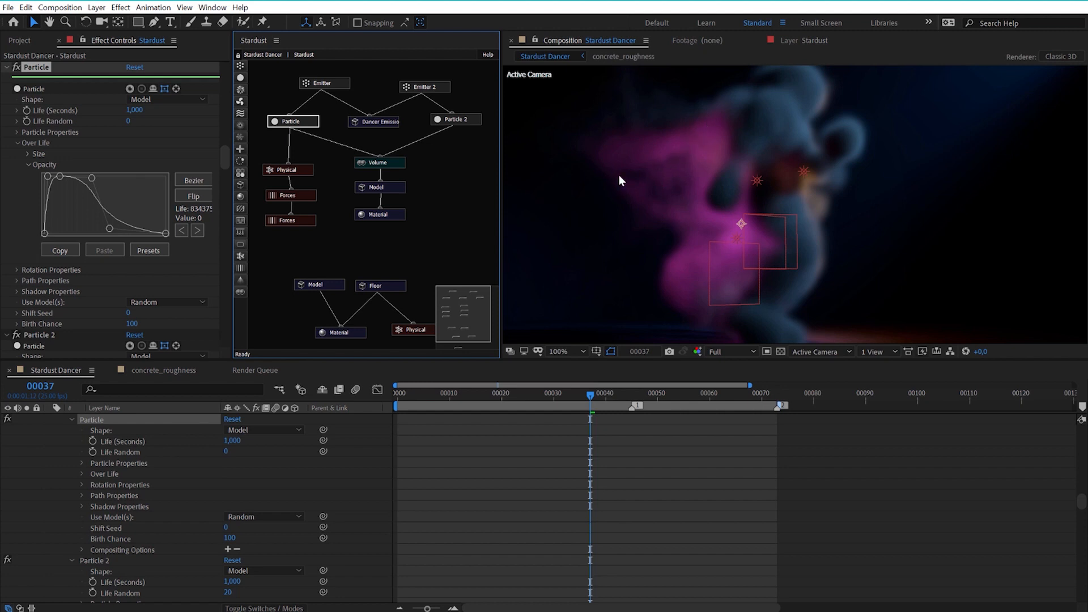
left_click(378, 163)
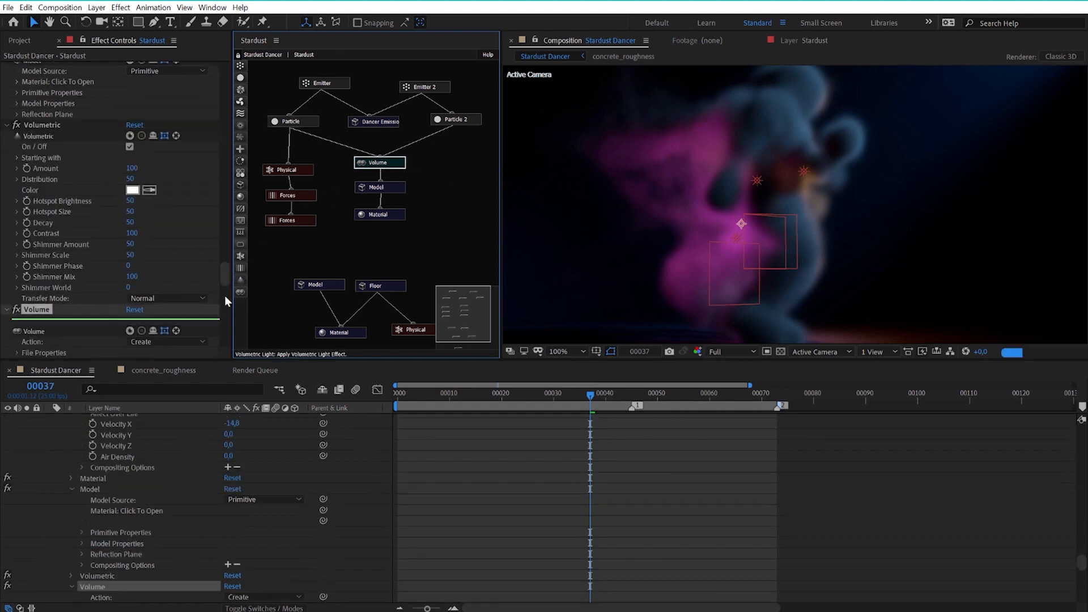
left_click_drag(224, 295, 223, 292)
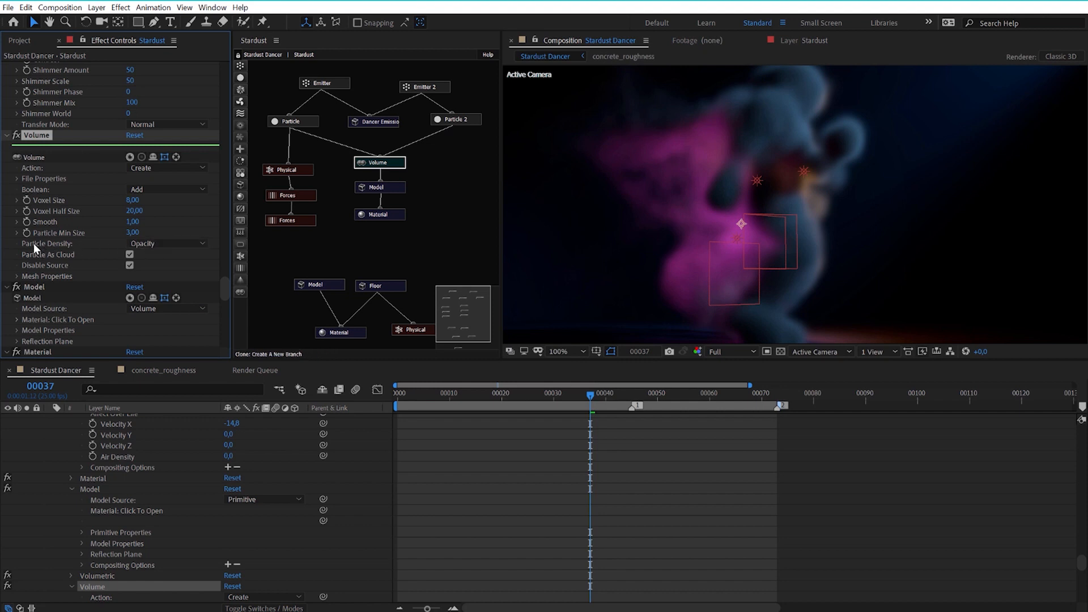
left_click(161, 242)
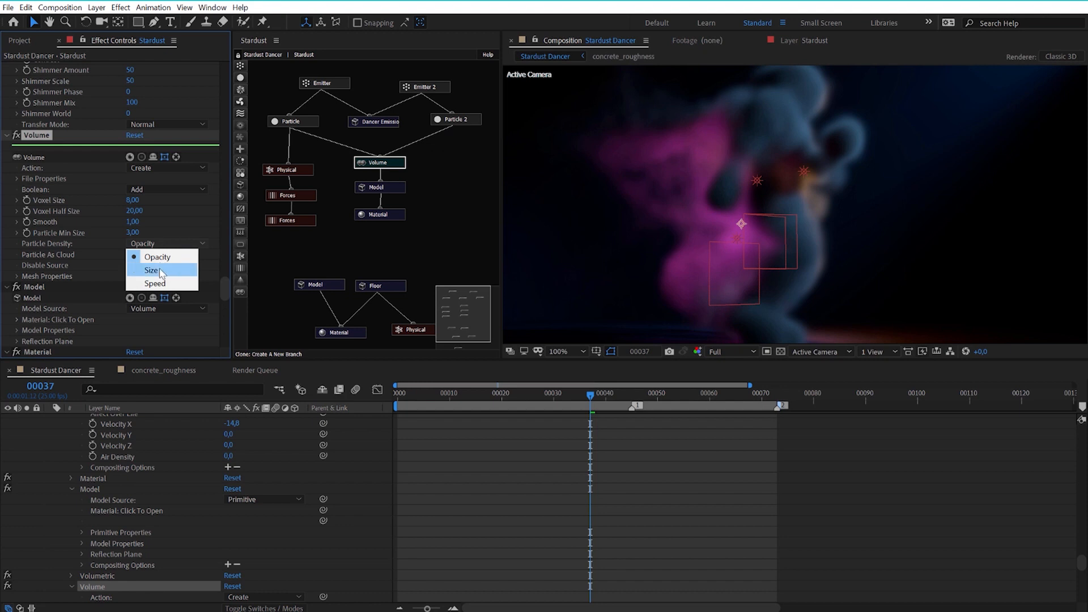
left_click(161, 271)
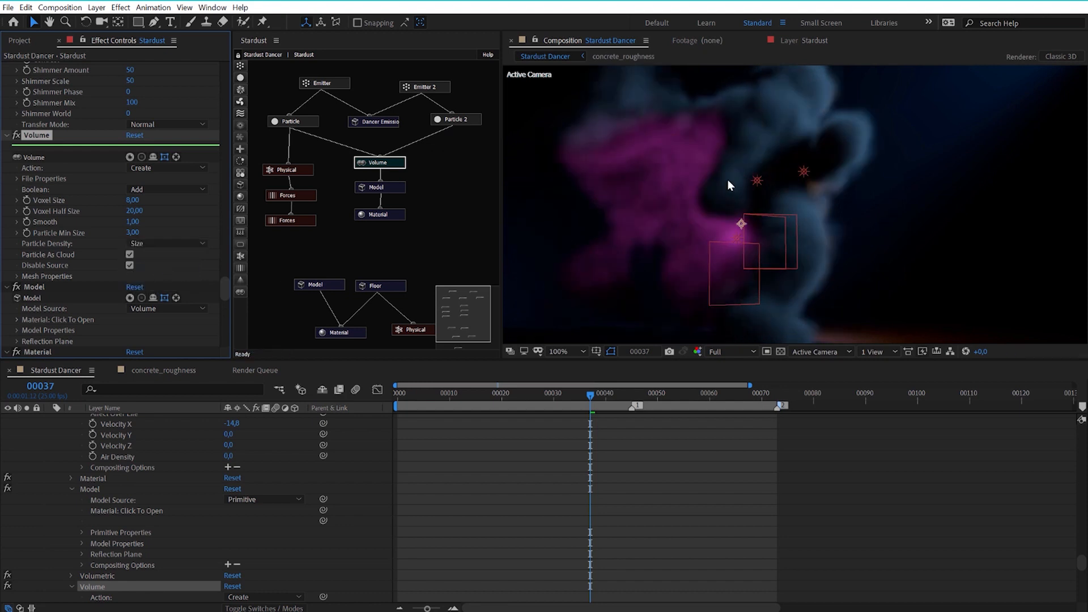
key("comma")
key("comma")
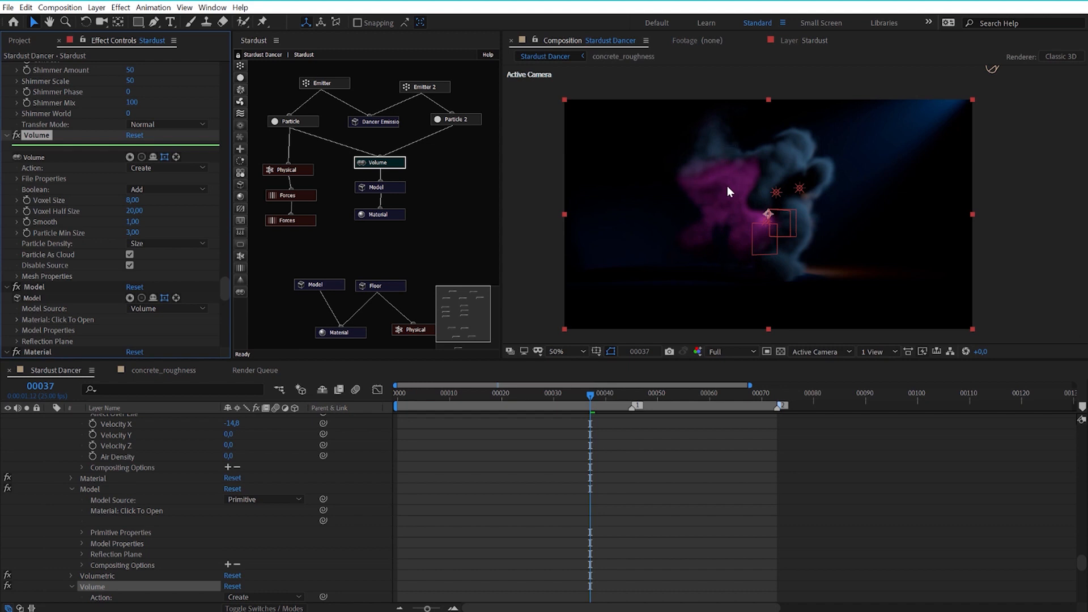
left_click(133, 242)
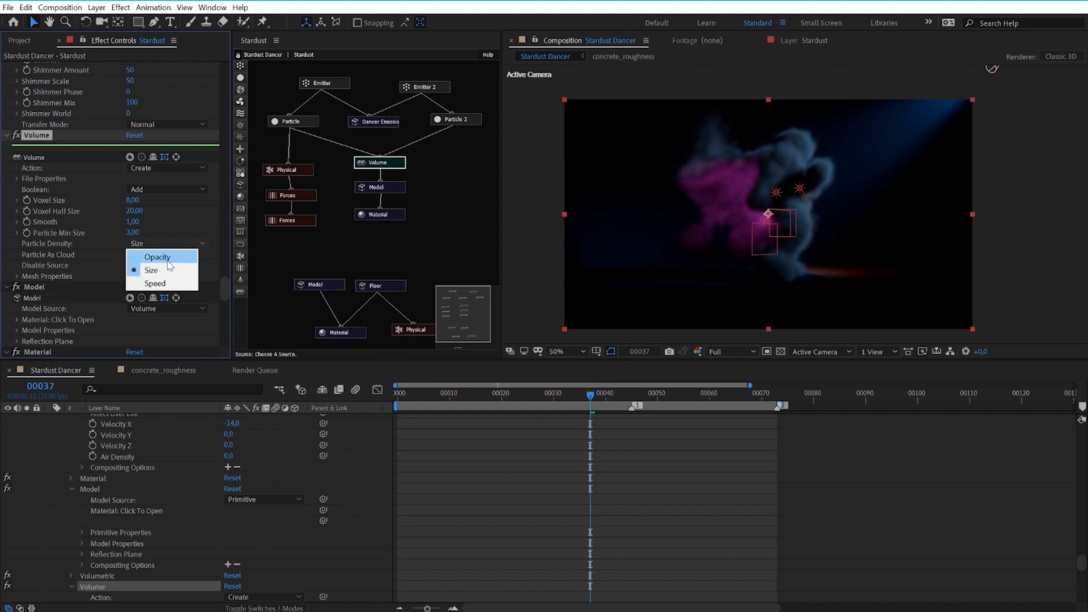
left_click(165, 255)
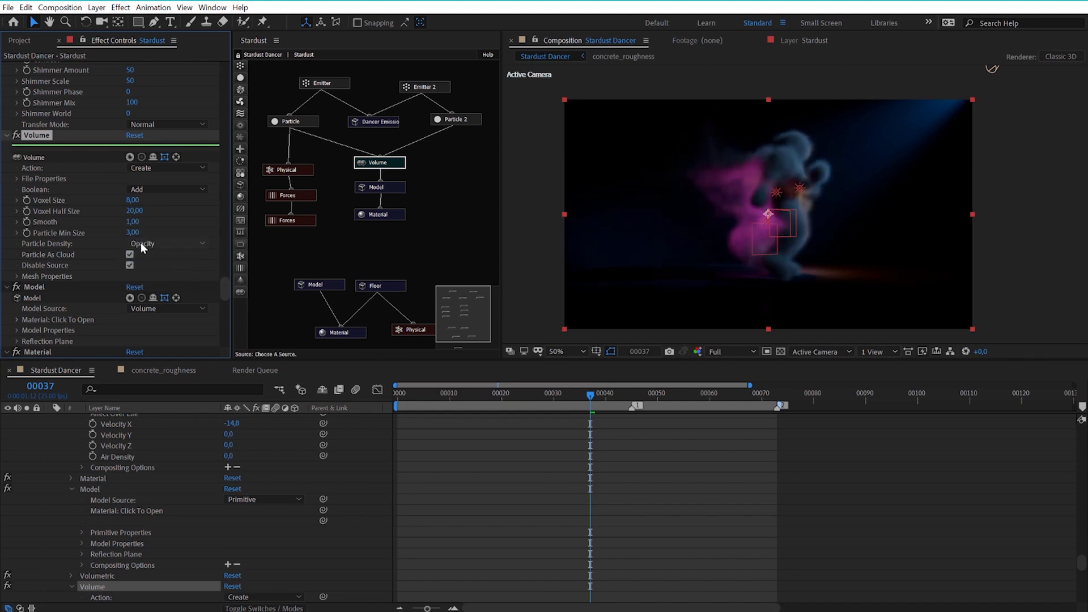
left_click(298, 124)
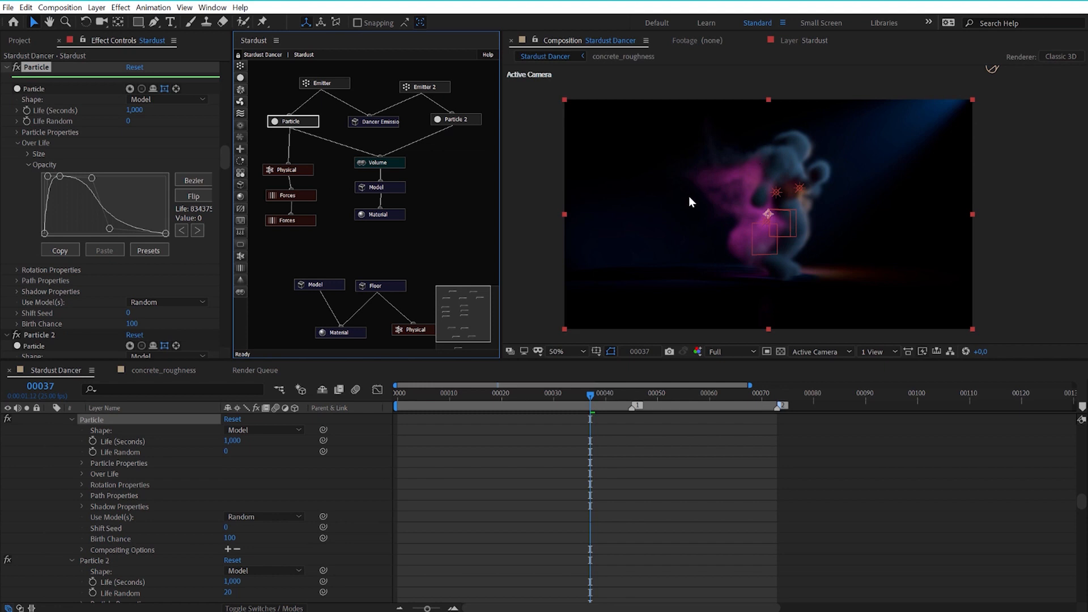
Collapse the settings of the Model fed by the Volume node and select its Material node to show the Scatter settings.
left_click(384, 162)
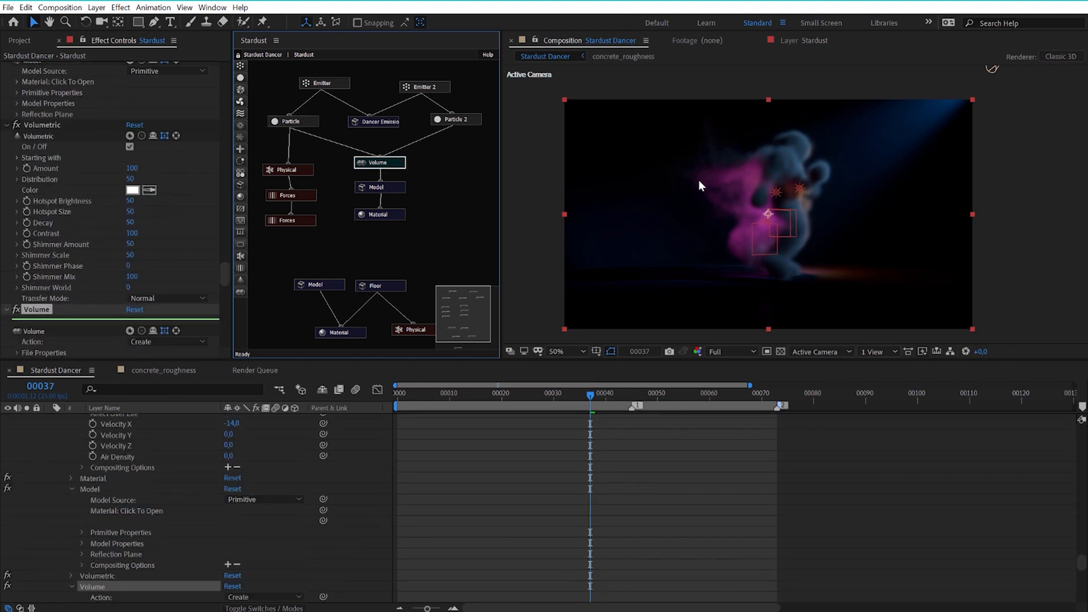
left_click_drag(226, 271, 222, 289)
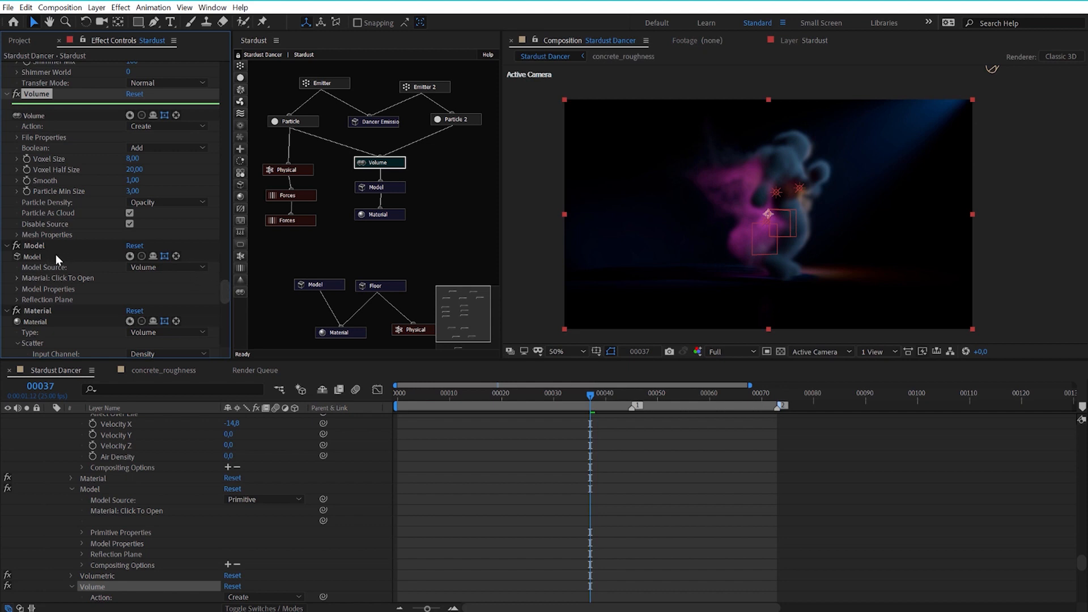
left_click(8, 246)
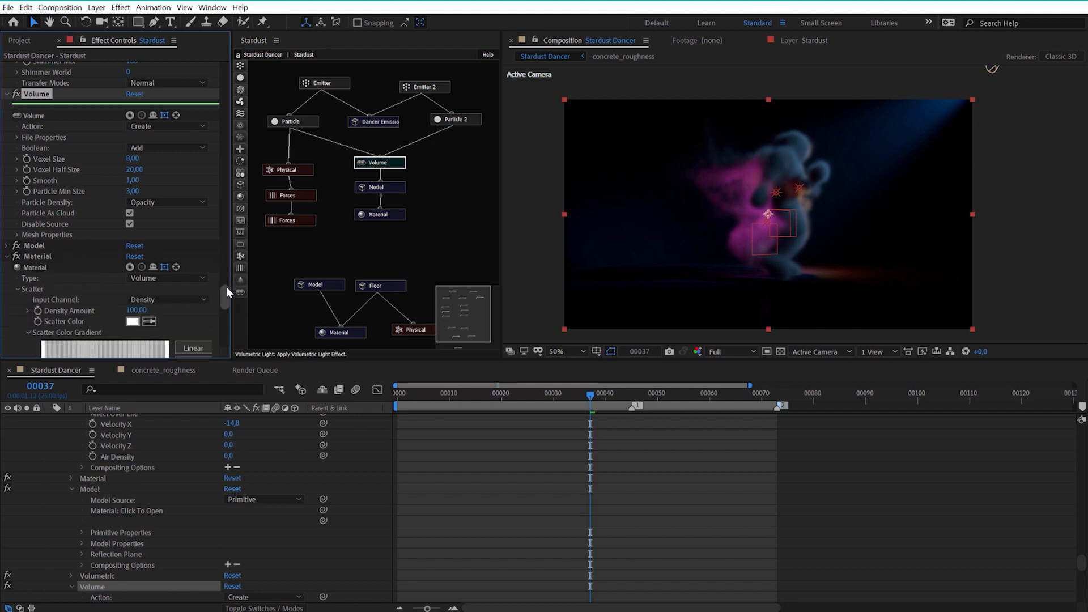
left_click_drag(226, 286, 225, 294)
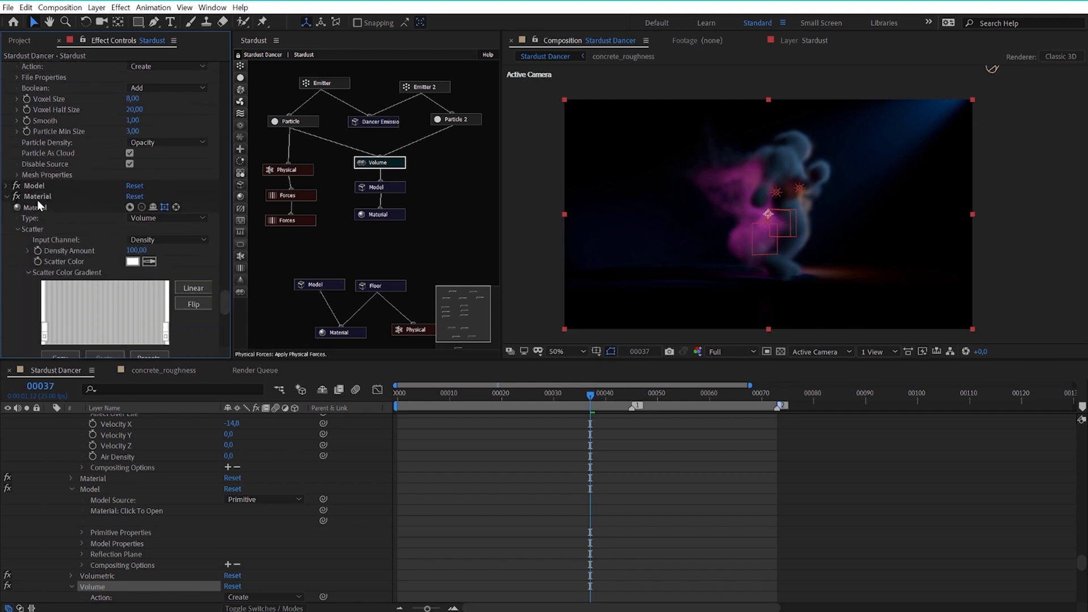
left_click(37, 196)
scroll(100, 212, "down", 1)
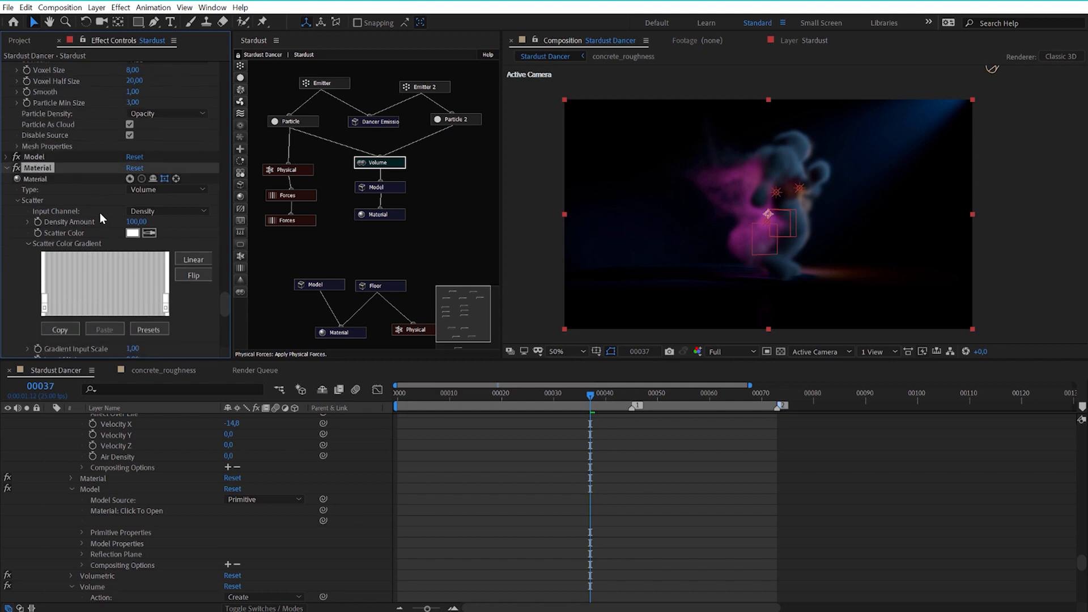
left_click(385, 213)
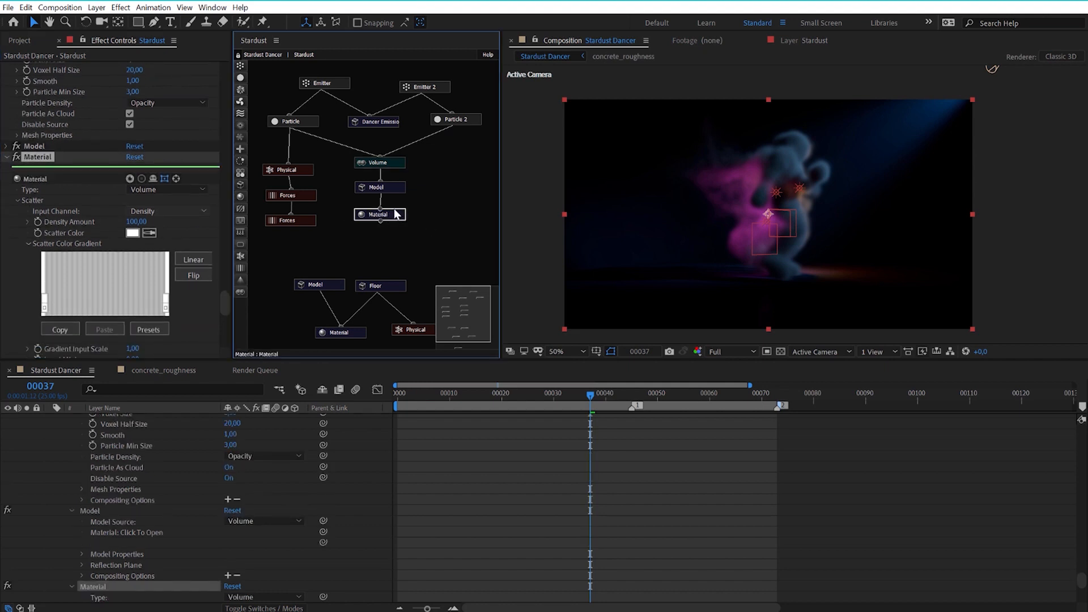
Preview the dancer's smoke close up and in full at frame 44.
scroll(827, 210, "up", 2)
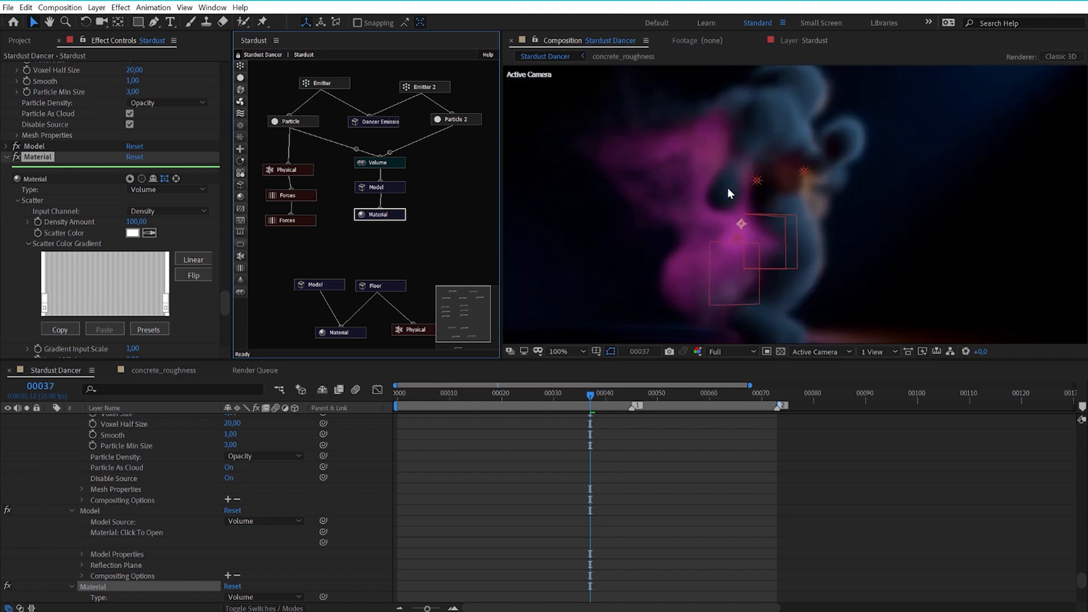
left_click_drag(638, 395, 626, 396)
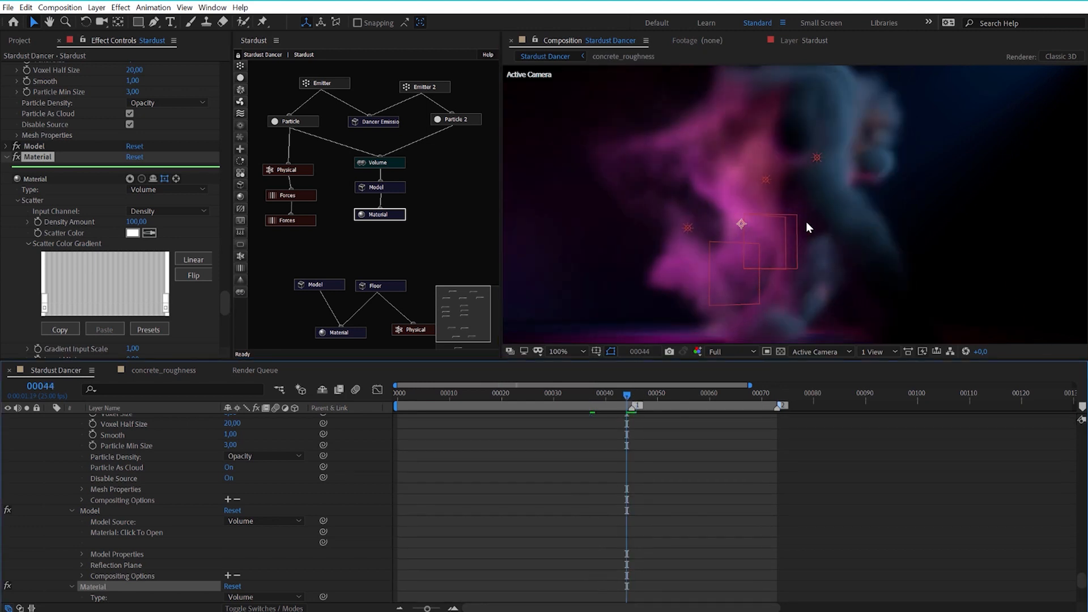
scroll(806, 222, "down", 2)
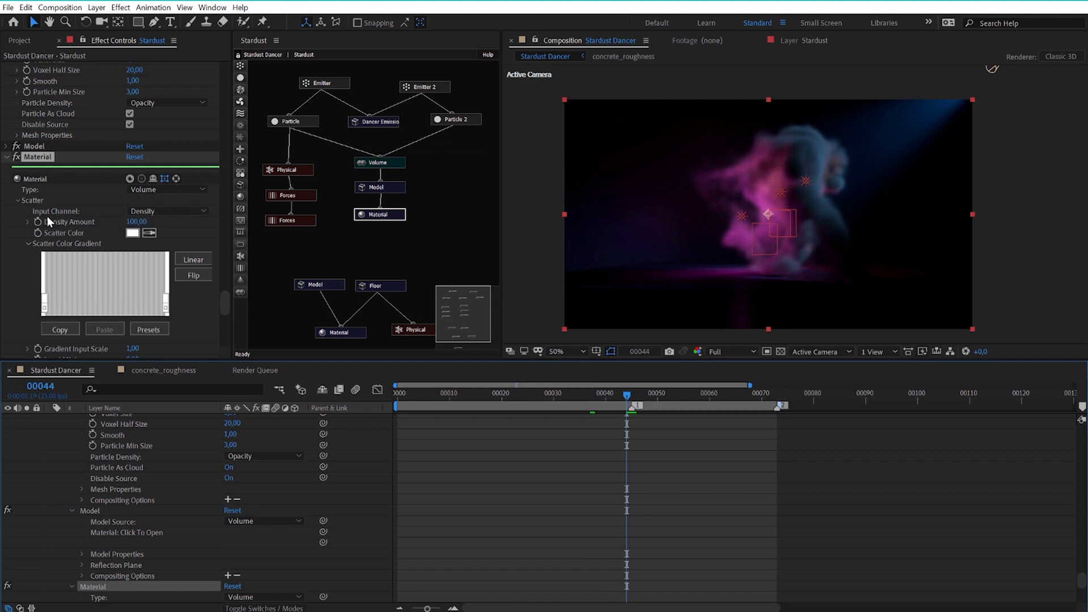
Try Temperature as the Material node's Scatter Input Channel and return it to Density.
left_click(152, 212)
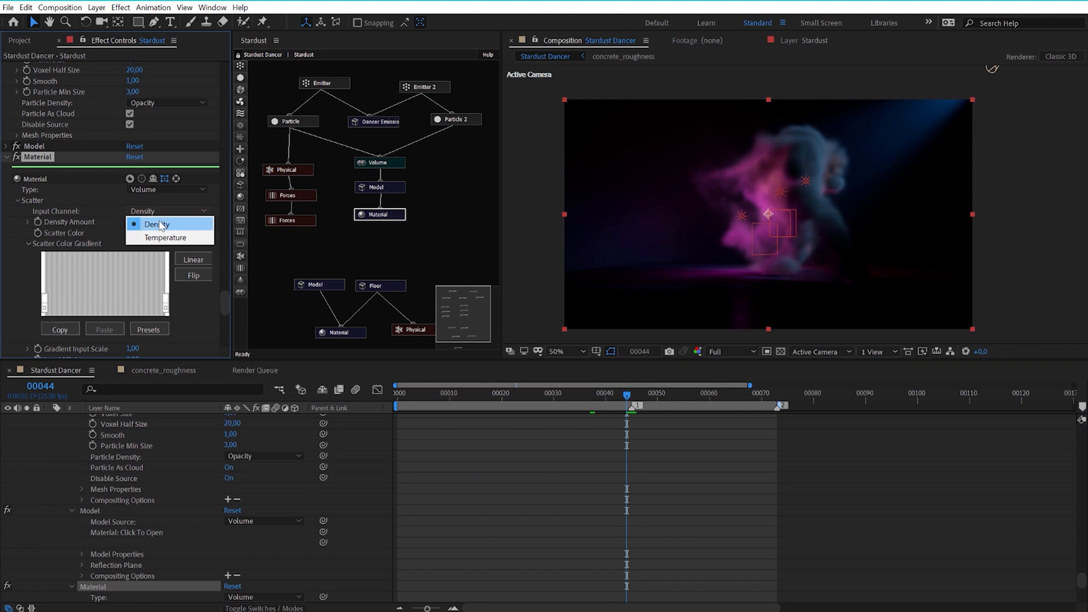
left_click(159, 225)
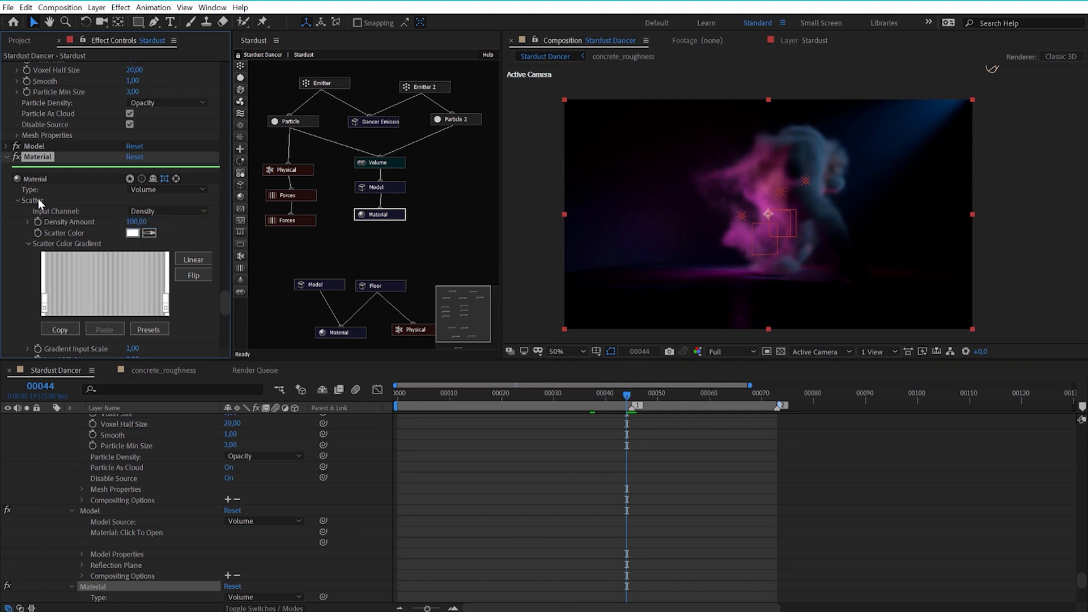
left_click(159, 211)
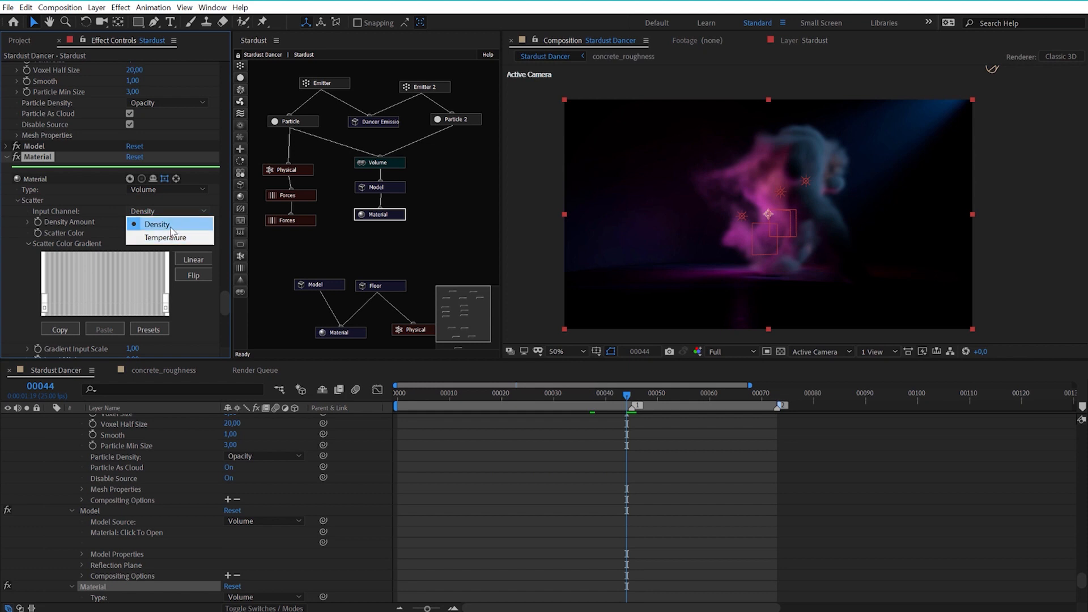
left_click(168, 225)
left_click(161, 210)
left_click(167, 238)
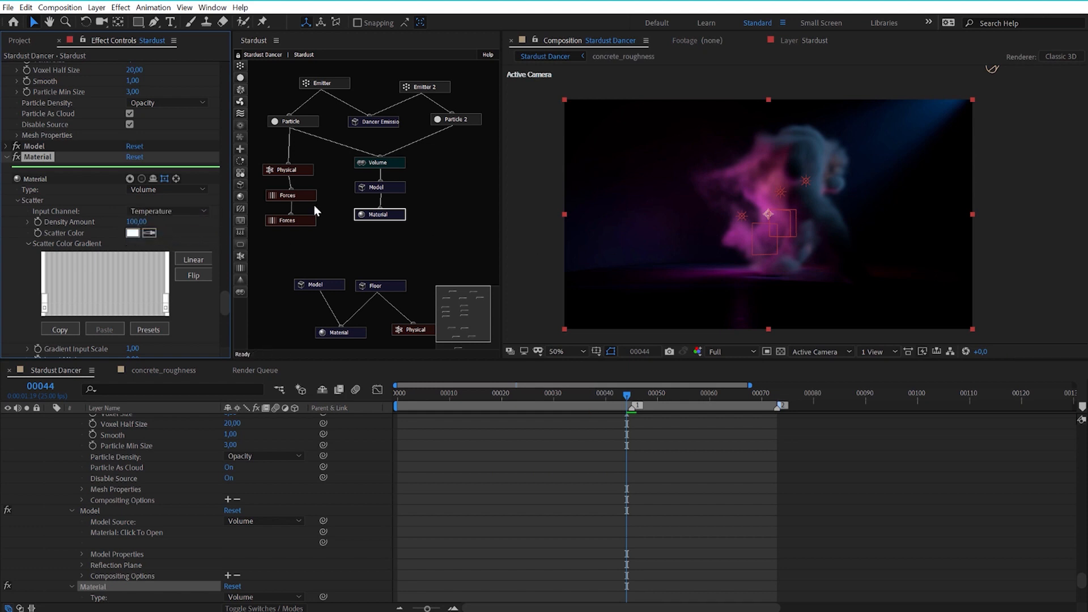
left_click(148, 212)
left_click(155, 223)
Set the Material node's Scatter Density Amount to 40 and check the smoke at frame 51.
left_click(139, 221)
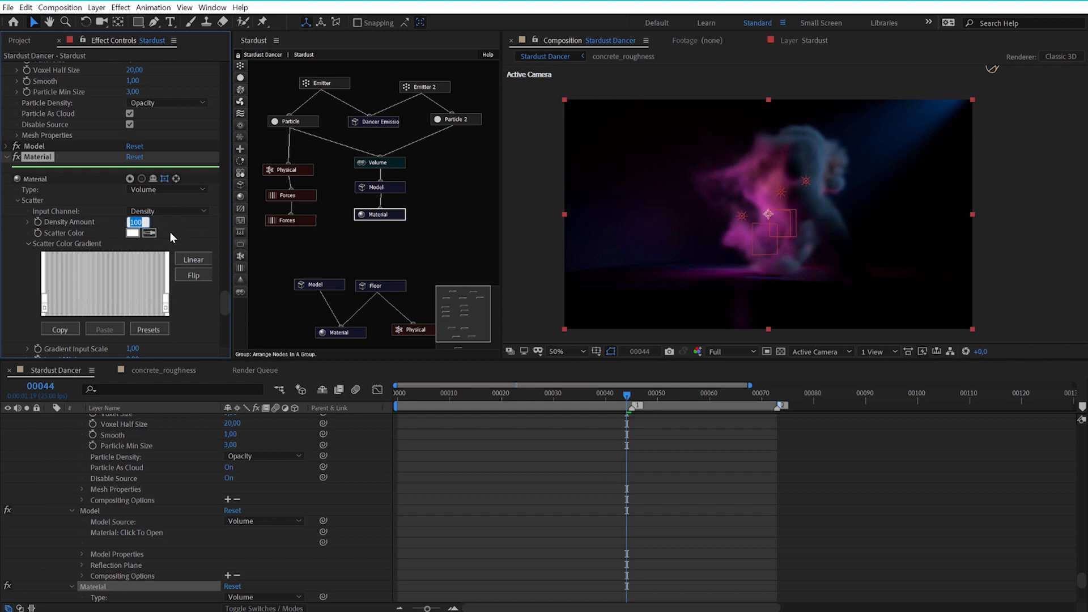
type("40")
left_click(189, 226)
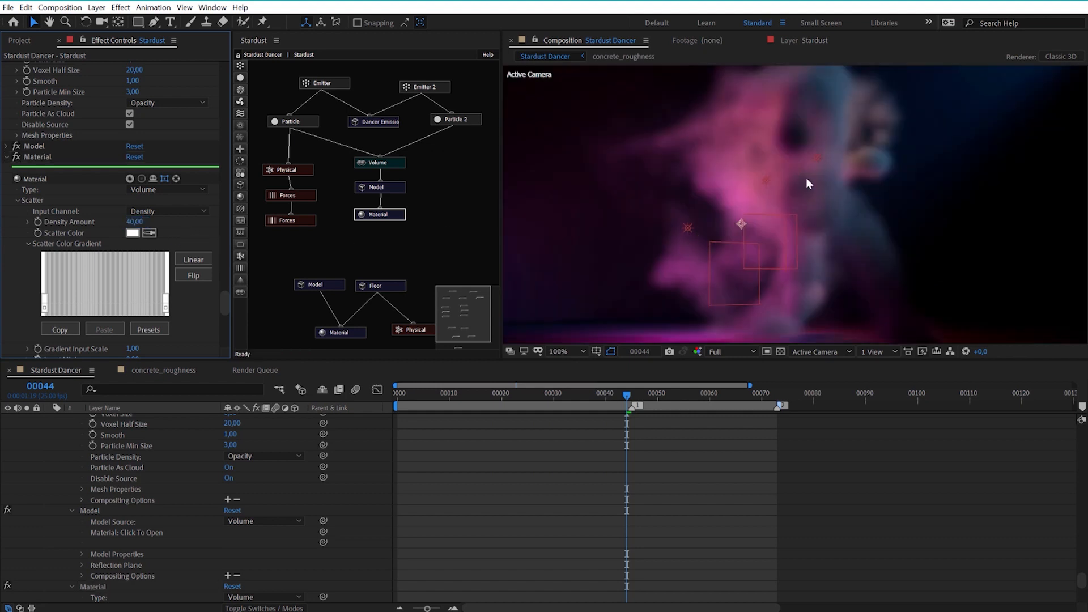
left_click_drag(658, 393, 663, 394)
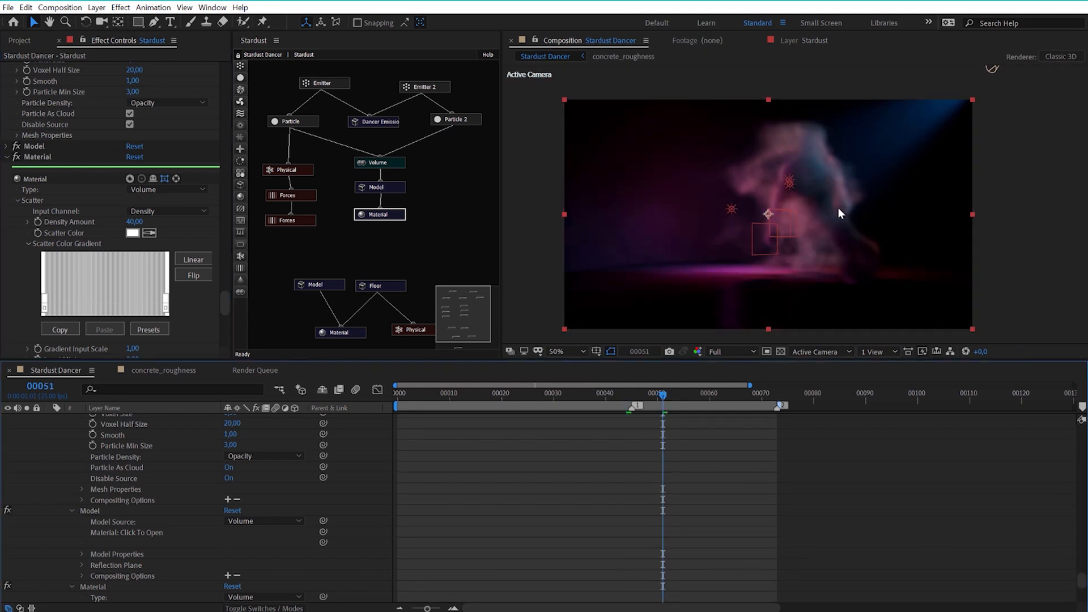
scroll(838, 207, "up", 2)
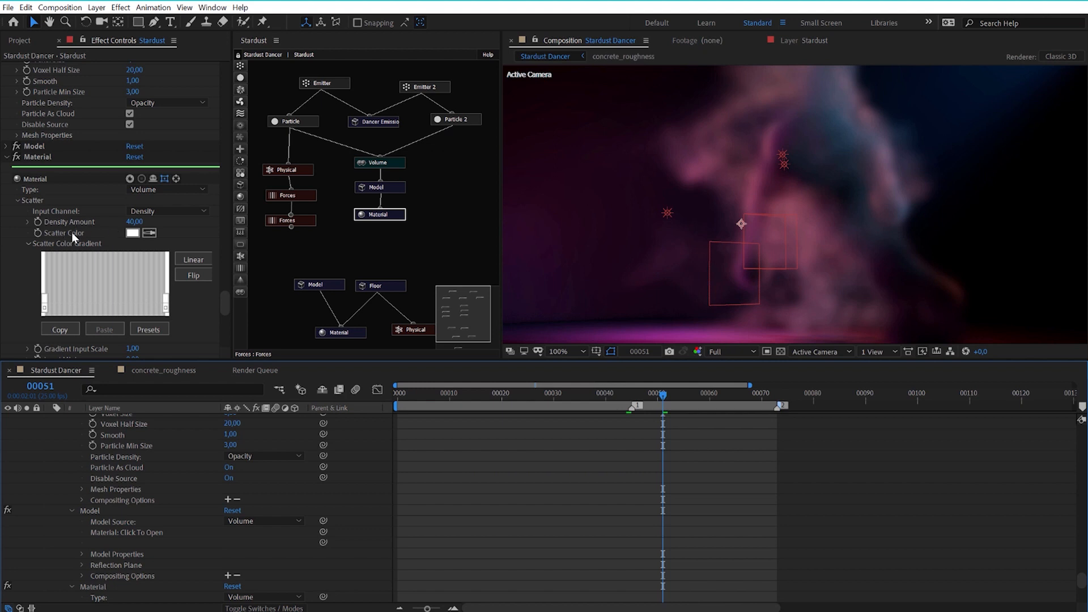
Try purple 612286 as the Material node's Scatter Color and discard the change.
left_click(130, 233)
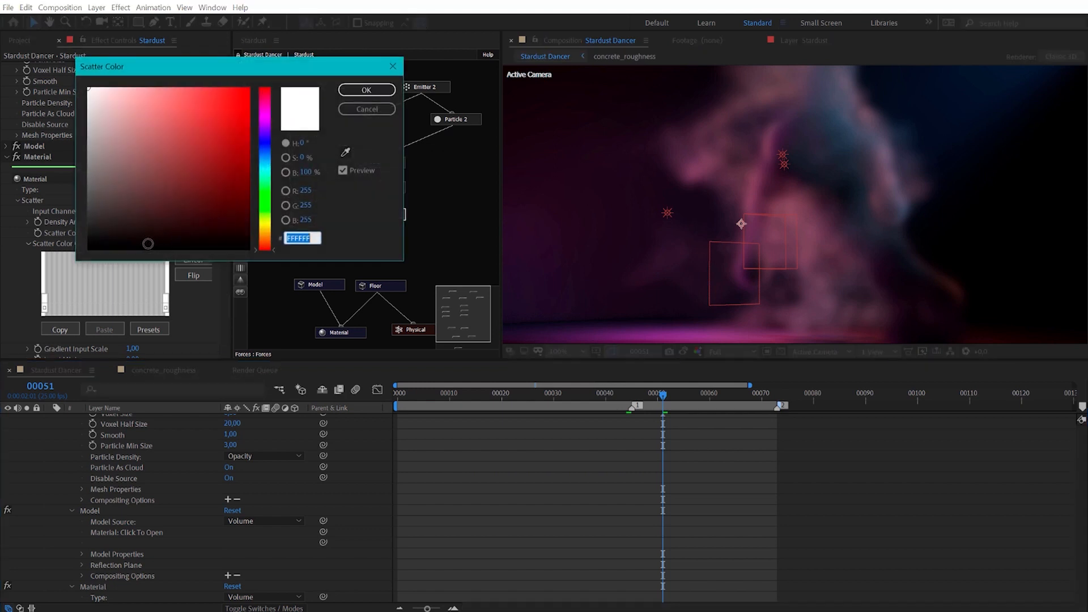
left_click_drag(267, 133, 266, 124)
mouse_move(123, 111)
left_mouse_down()
mouse_move(219, 105)
mouse_move(229, 132)
mouse_move(220, 155)
mouse_move(224, 137)
mouse_move(183, 170)
mouse_move(208, 164)
left_mouse_up()
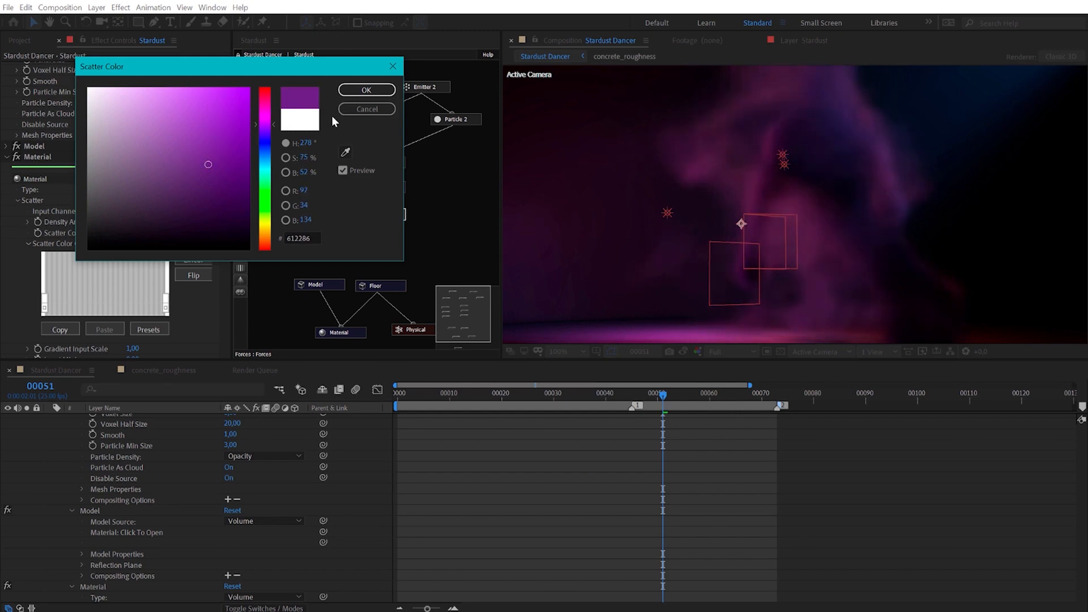
left_click(355, 111)
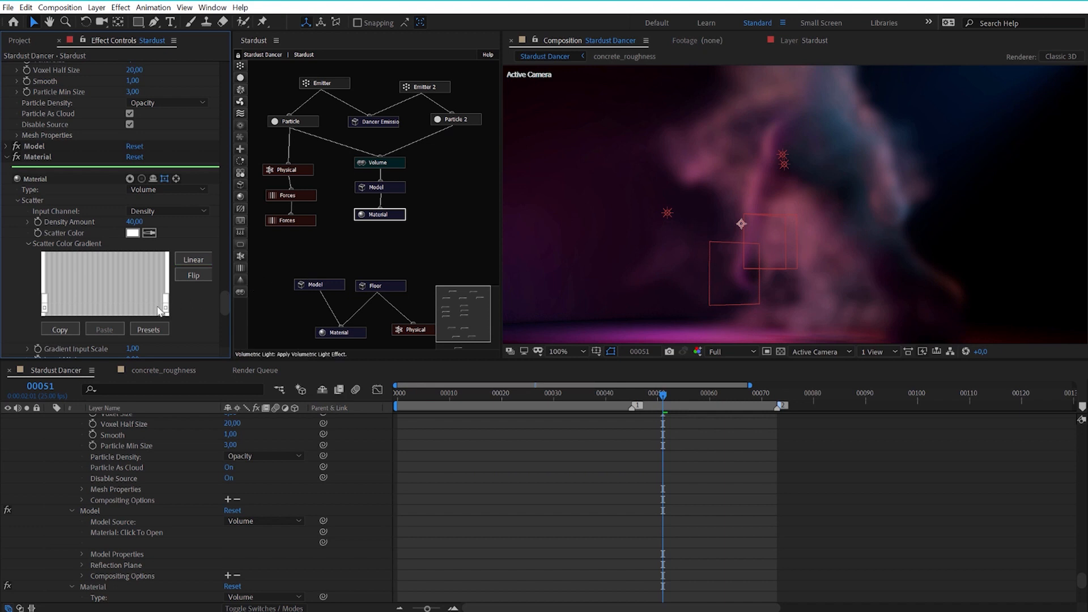
Try 50 and 110 as the Material node's scatter Shadow Density.
left_click_drag(226, 298, 222, 312)
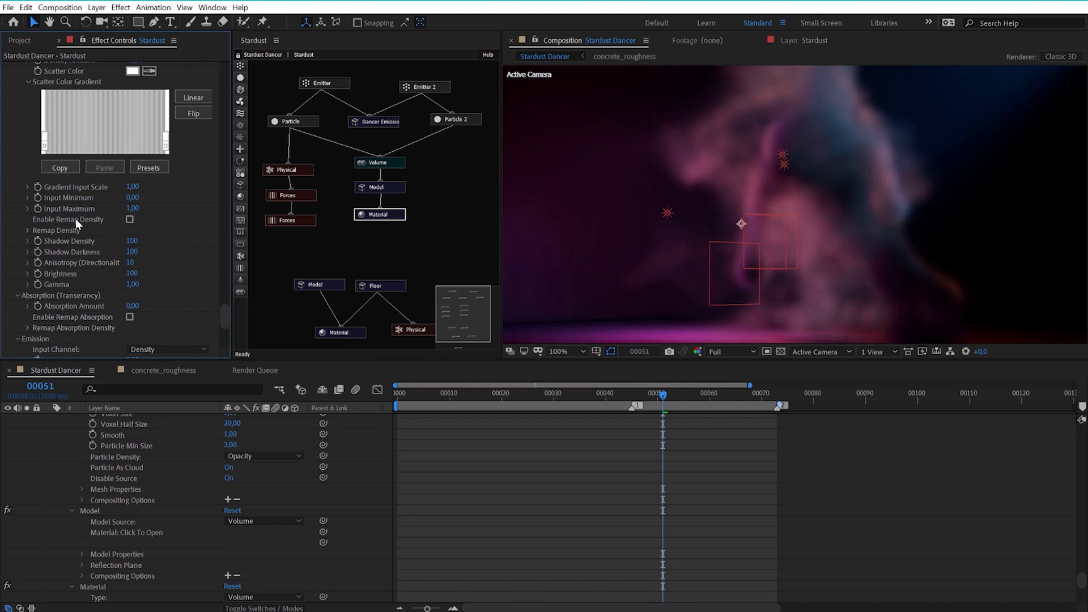
left_click(131, 242)
type("50")
key("Return")
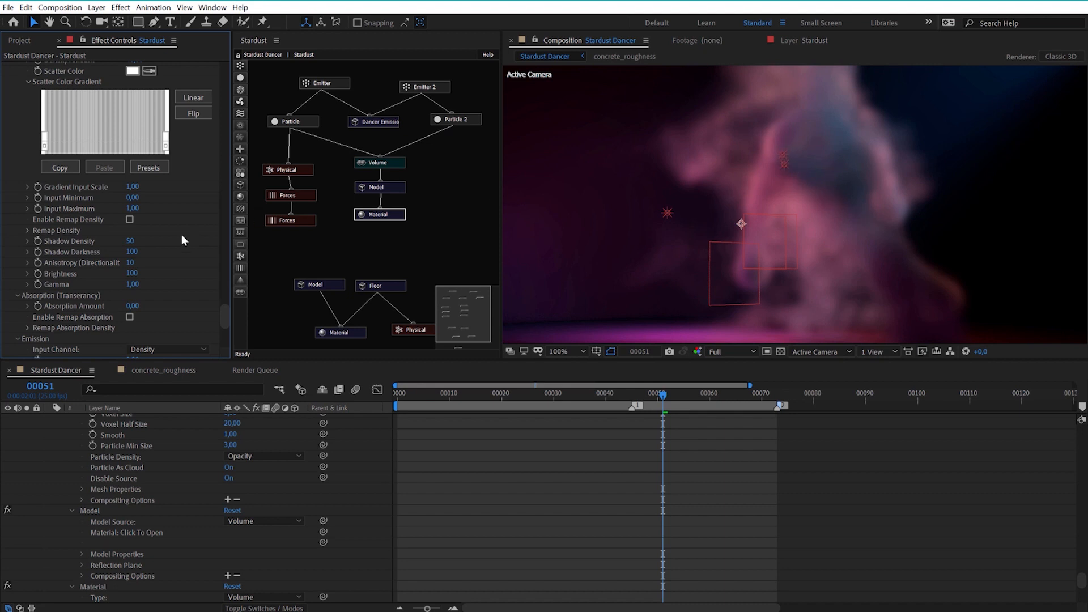
left_click(132, 241)
type("1")
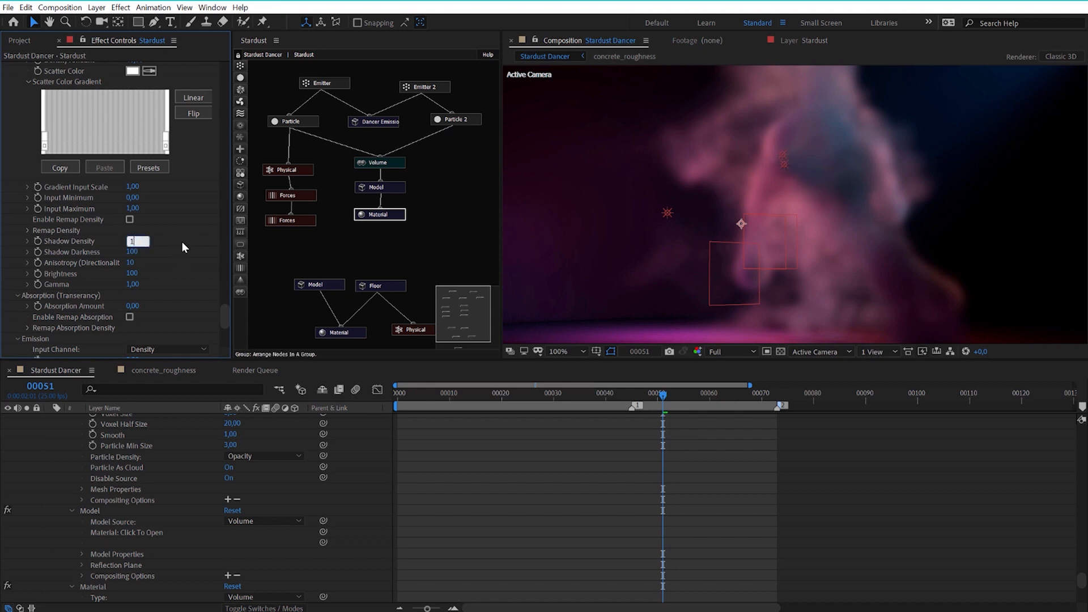
type("10")
key("Return")
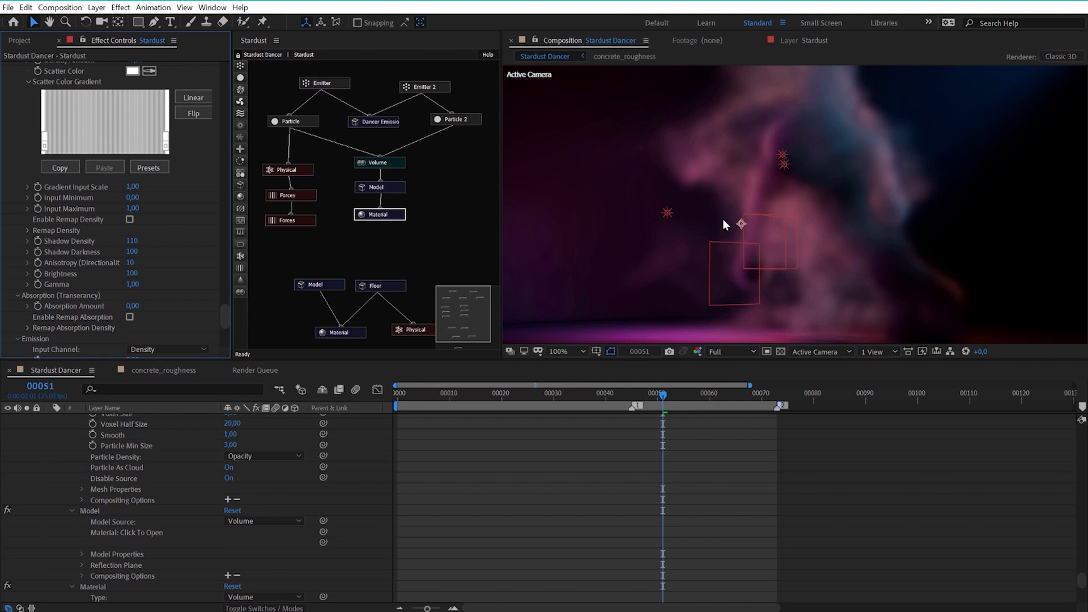
Set the Material node's scatter Shadow Density to 80.
left_click(132, 241)
type("80")
key("Return")
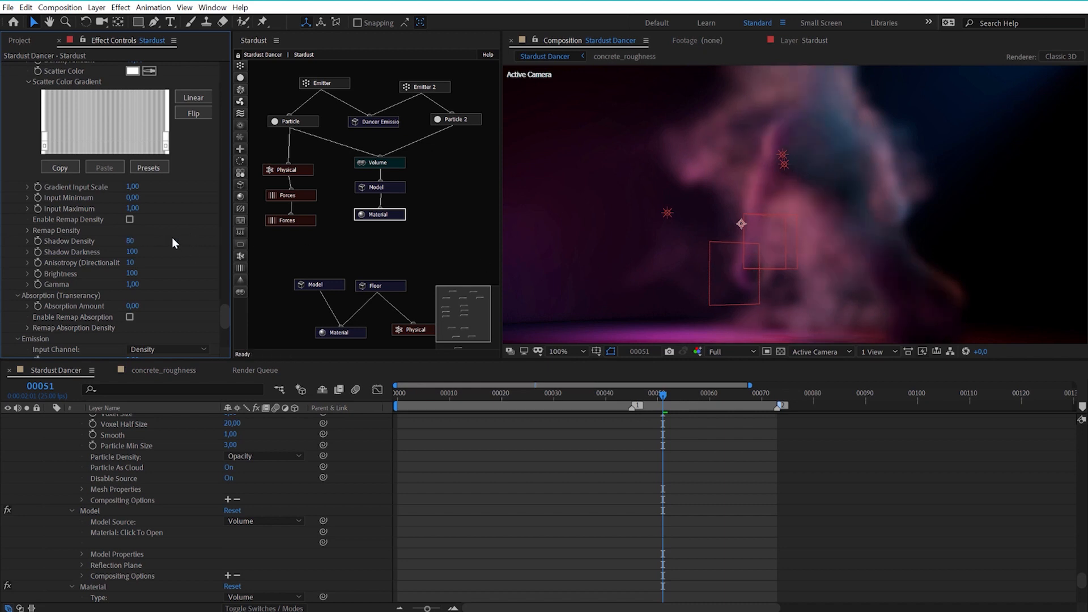
Try 110 and 102 as the Material node's Shadow Darkness and return it to 100.
left_click(132, 252)
type("110")
key("Return")
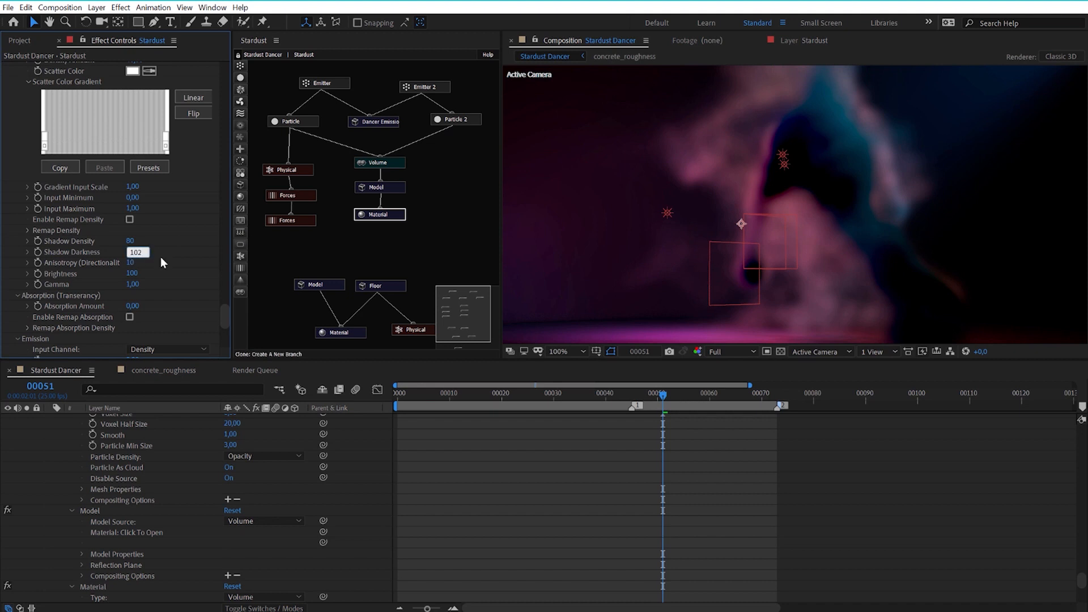
key("Return")
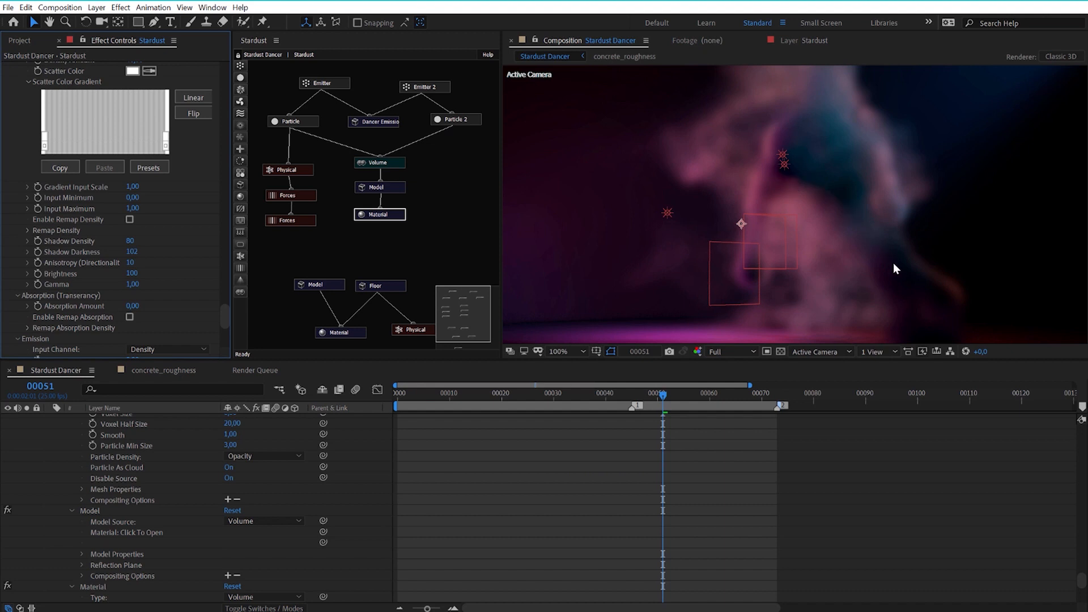
left_click(134, 252)
type("100")
key("Return")
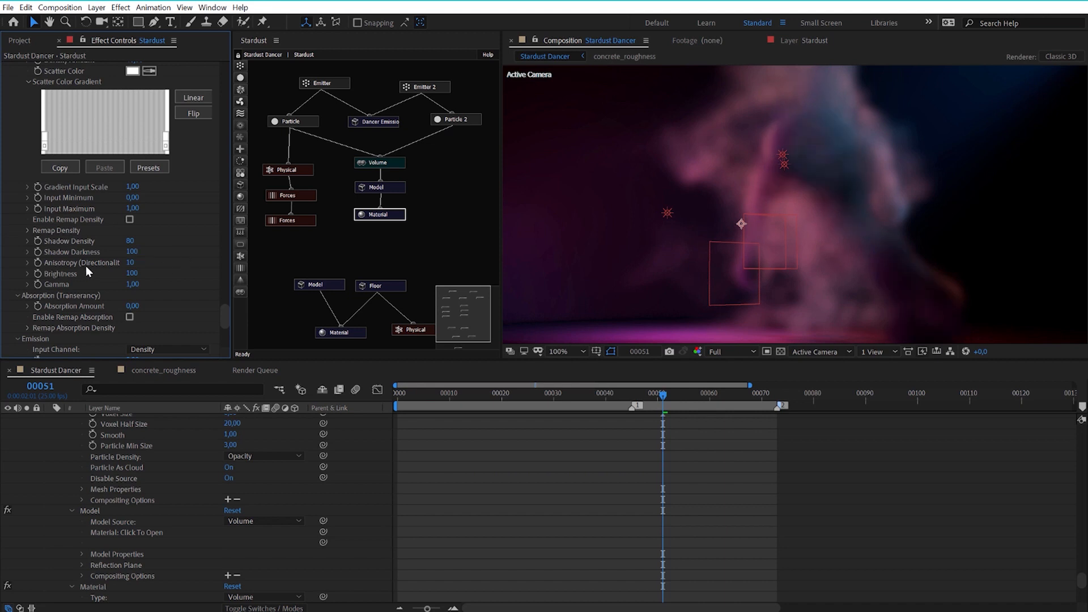
Try 75 as the Material node's Anisotropy (Directionality) and preview the smoke at frames 42 and 36.
left_click(131, 262)
type("75")
key("Return")
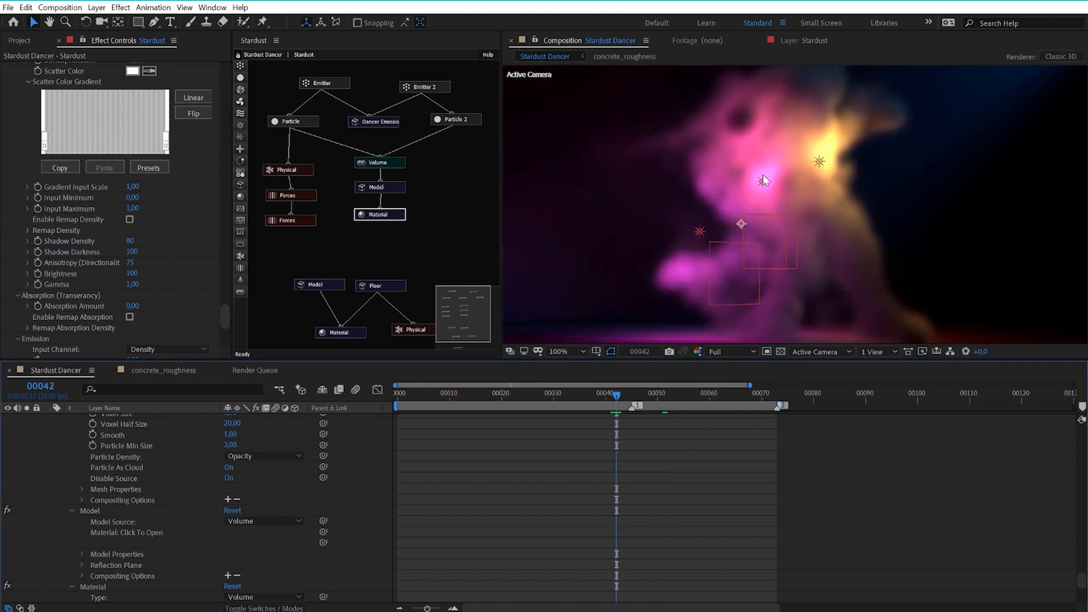
scroll(778, 184, "down", 1)
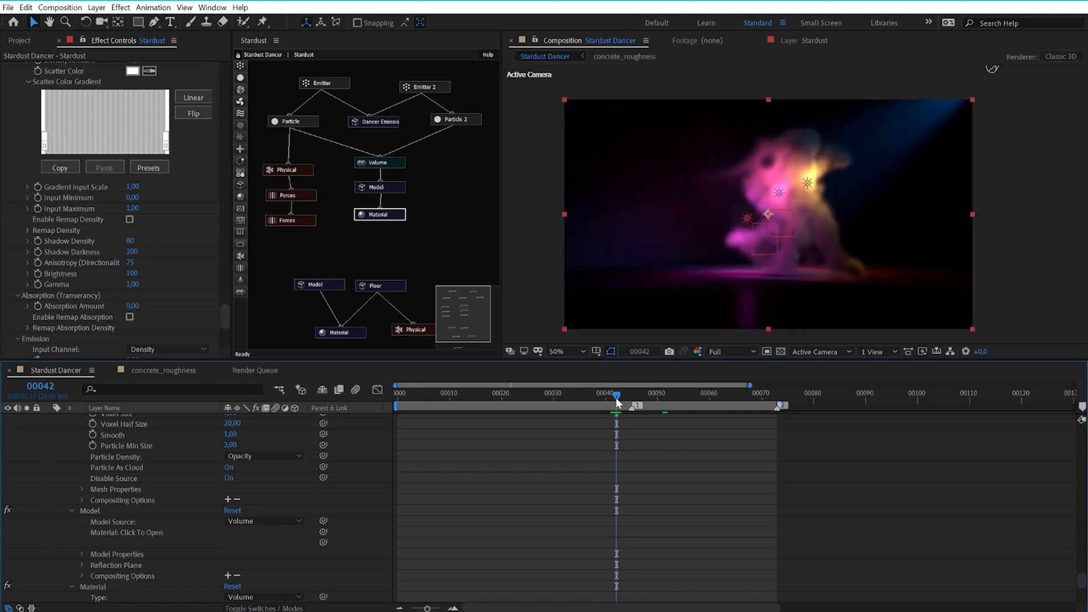
left_click_drag(593, 401, 587, 401)
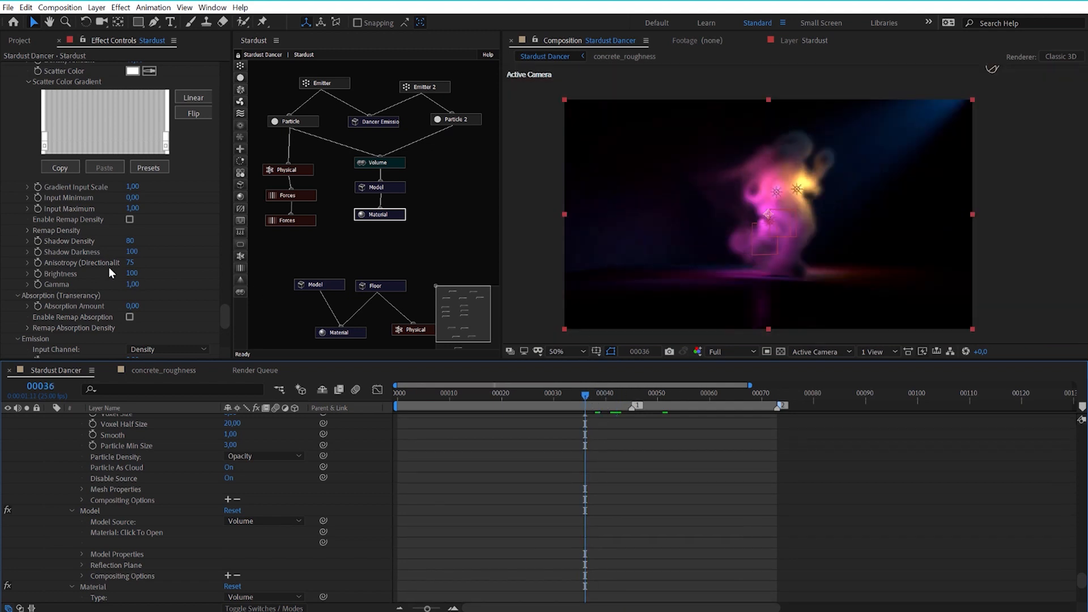
Set the Material node's Anisotropy (Directionality) to 40 and check the smoke close up at frames 36 and 27.
left_click(131, 263)
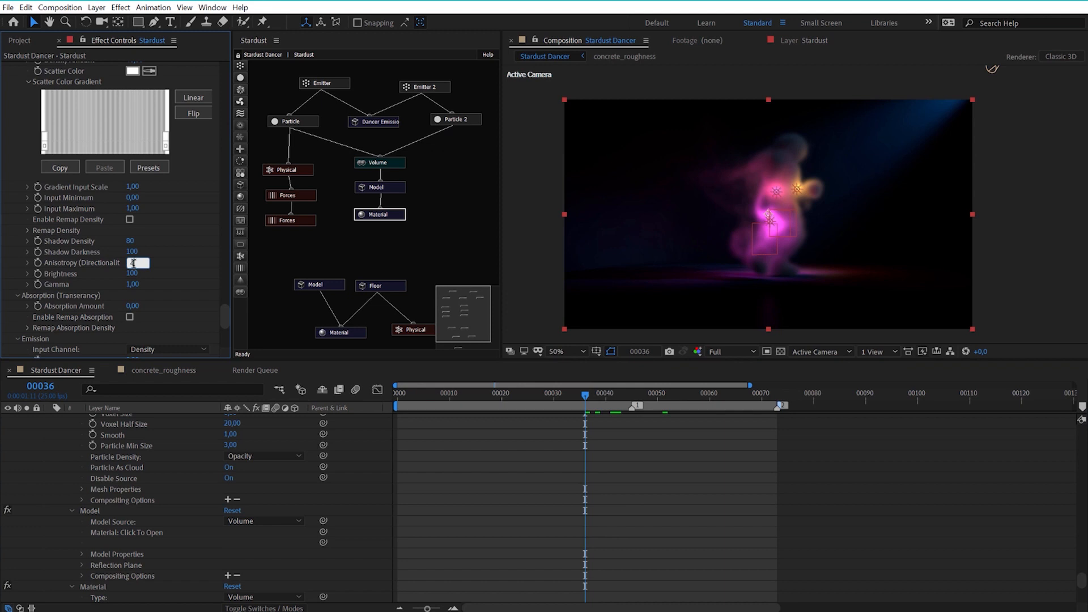
type("40")
key("Return")
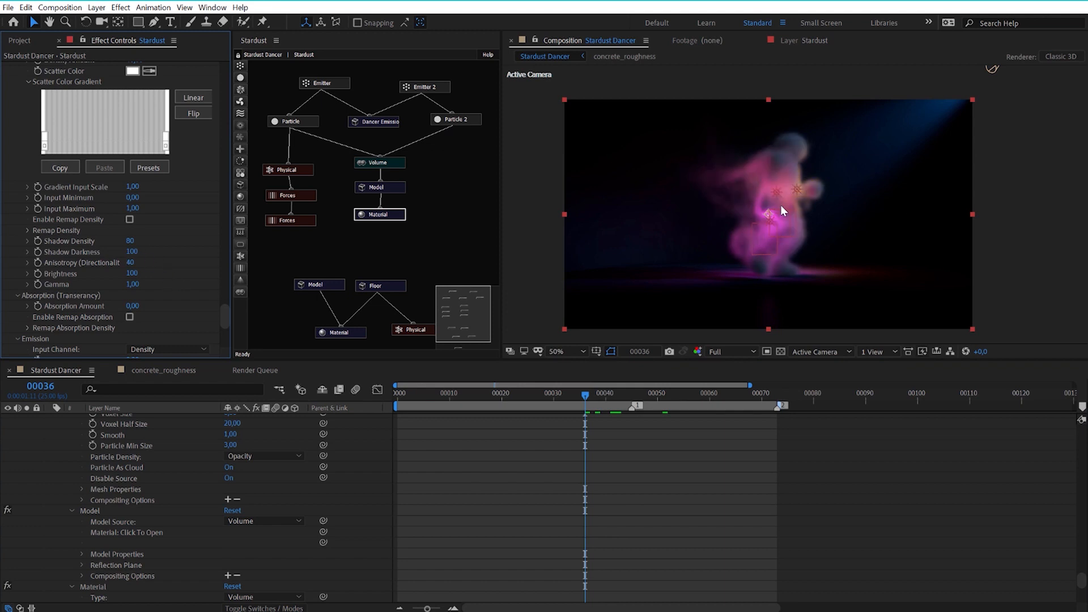
scroll(790, 197, "up", 2)
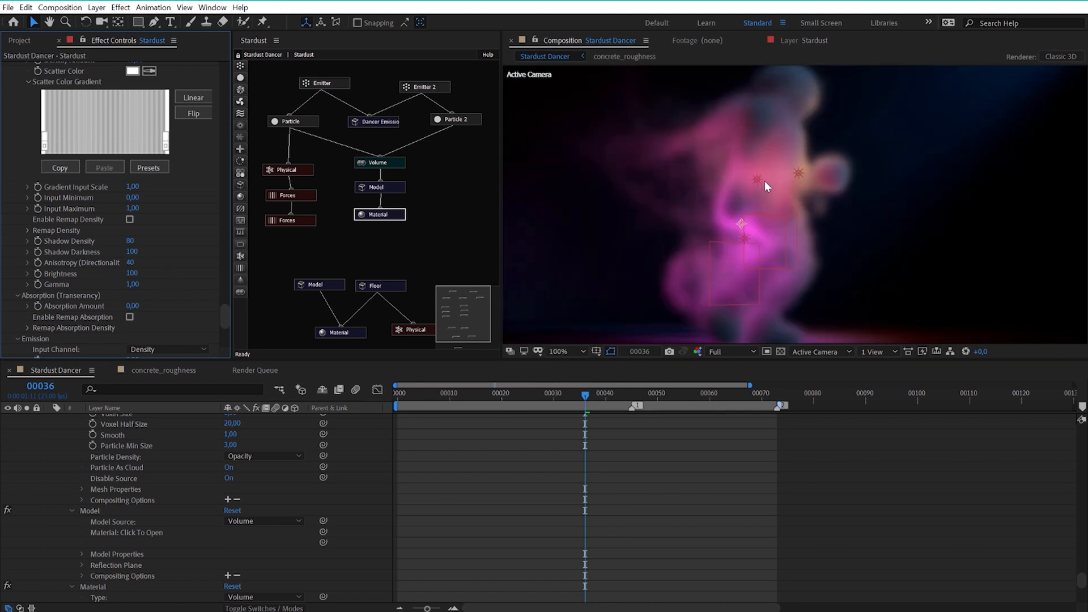
left_click_drag(583, 394, 539, 397)
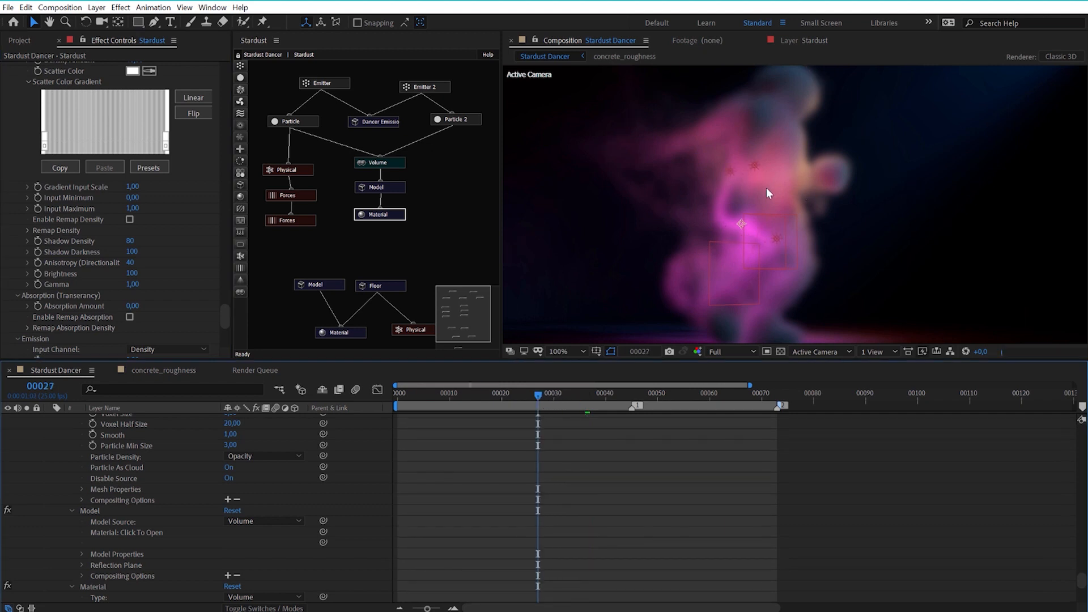
Try 5 as the Anisotropy (Directionality), check it at frame 35, and return it to 40 for comparison.
left_click(132, 263)
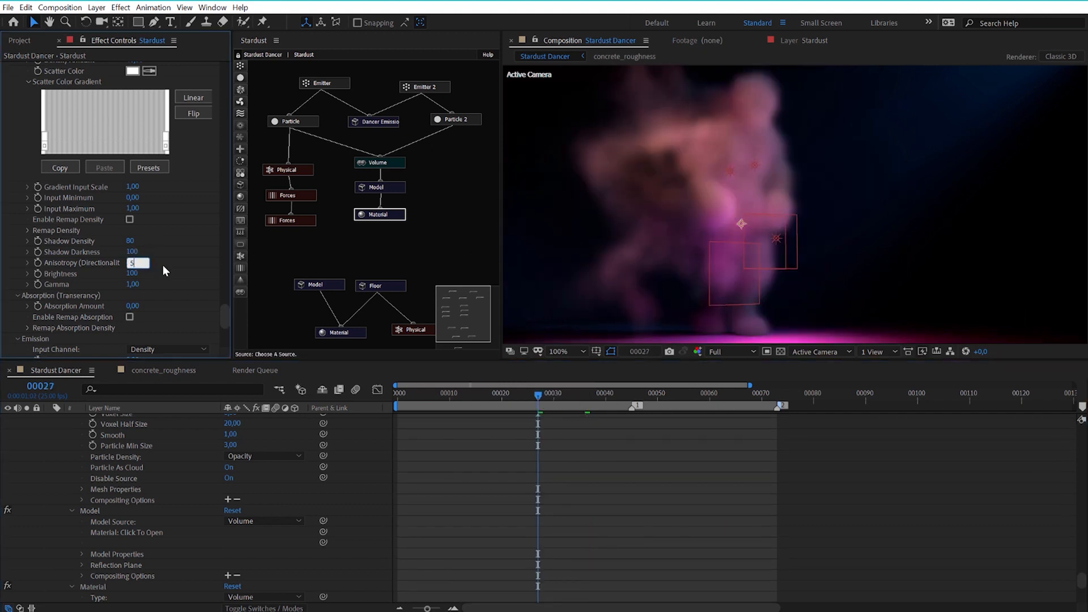
key("Return")
left_click(579, 395)
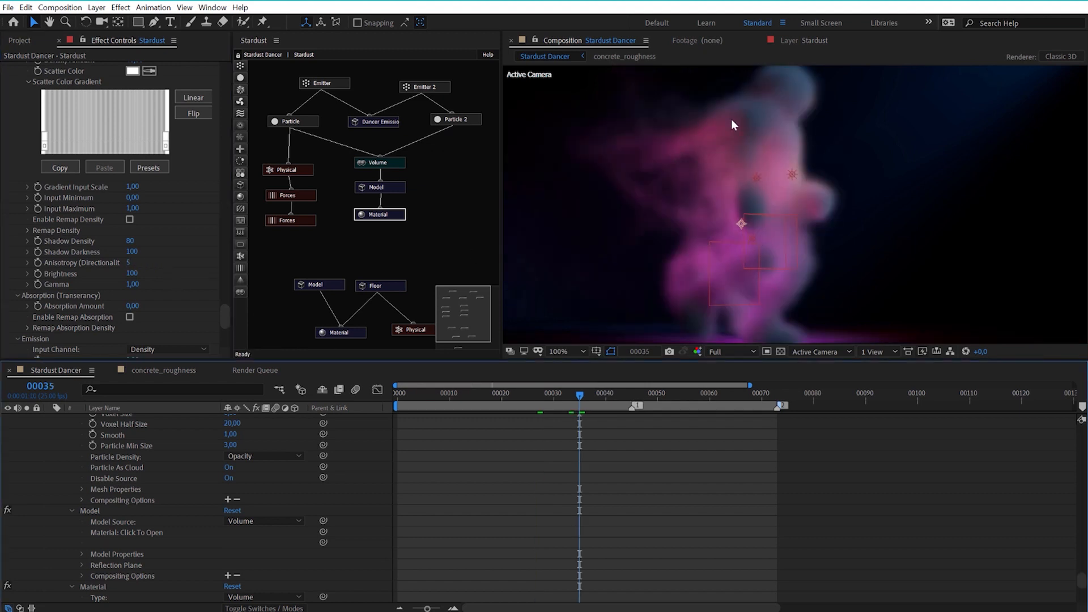
left_click(128, 262)
type("40")
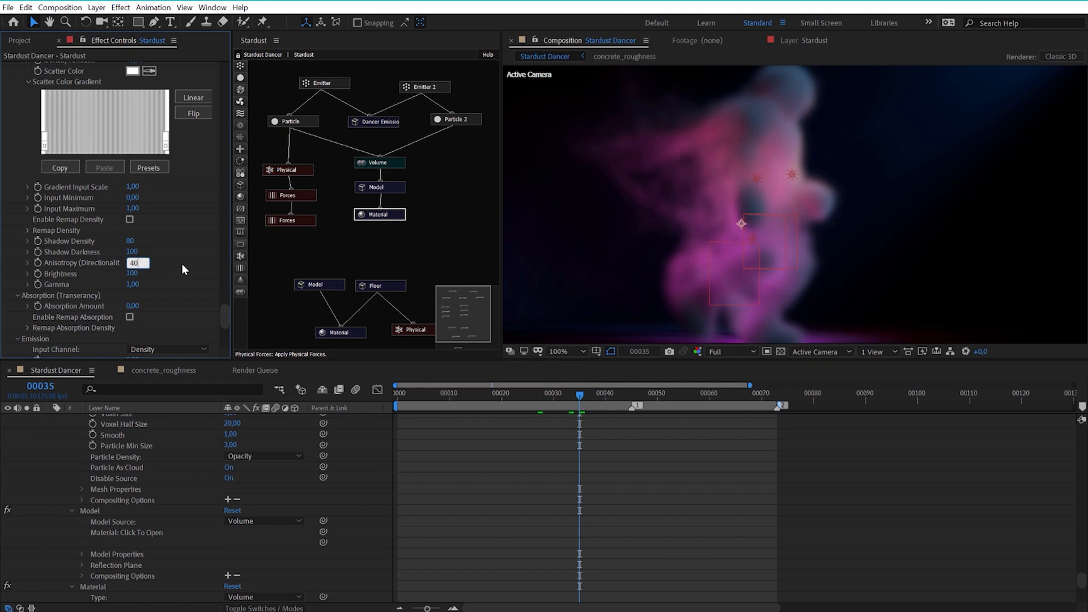
key("Return")
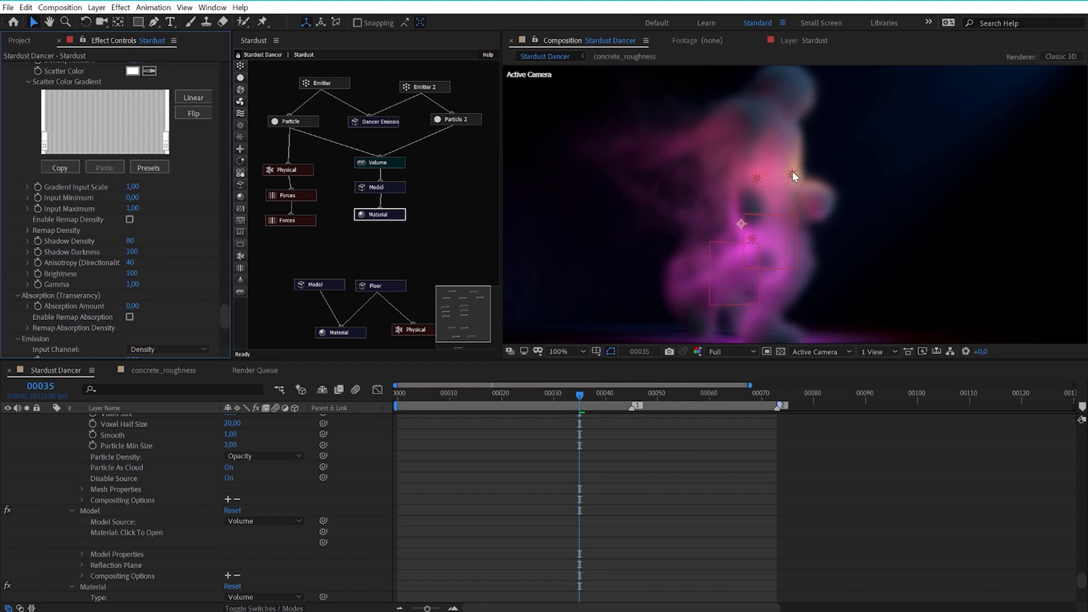
Set the Material node's scatter Brightness to 140 while viewing the smoke at frame 32.
left_click_drag(579, 395, 564, 395)
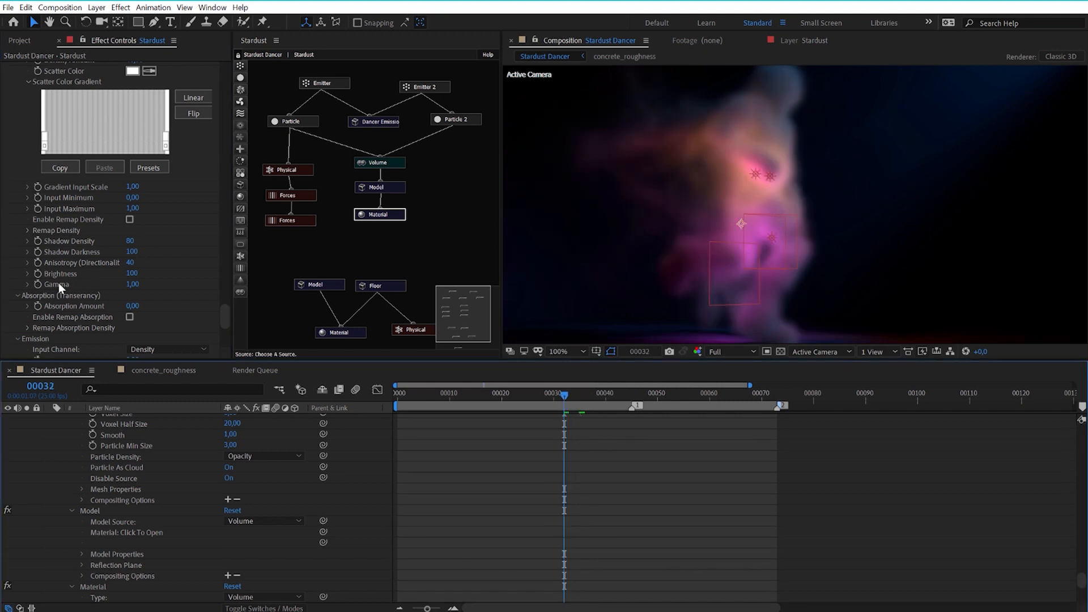
left_click(136, 275)
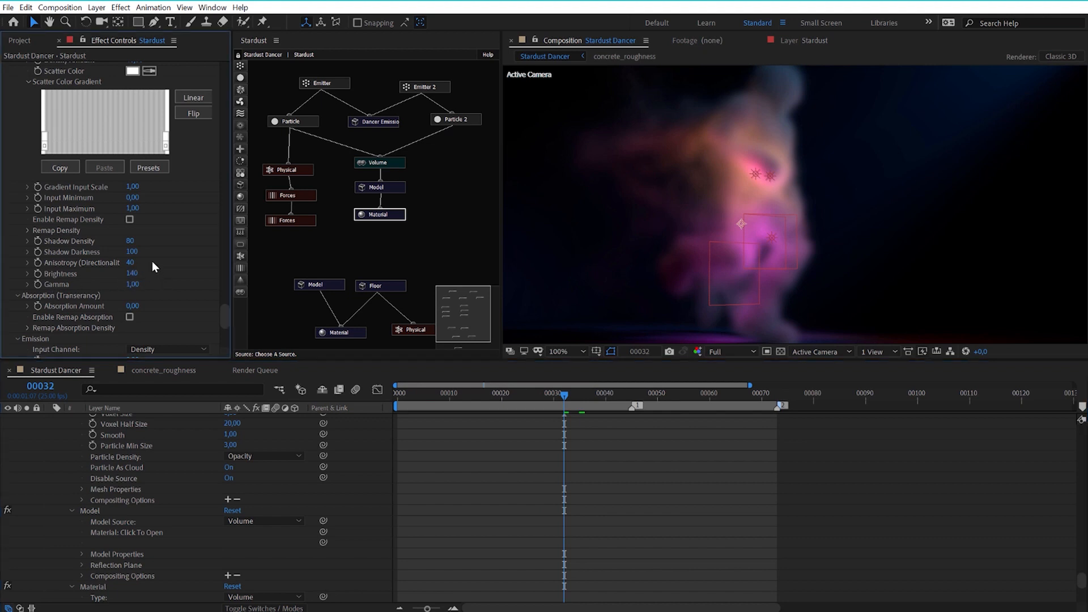
key("Return")
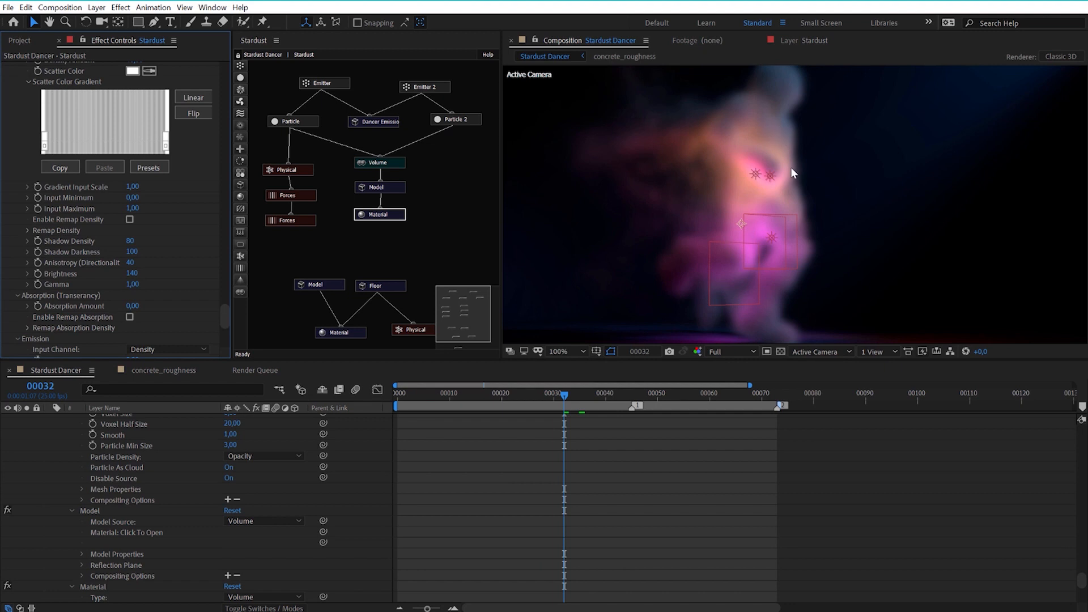
Try 1,20 and 1,50 as the Material node's scatter Gamma and return it to 1,00.
left_click(135, 284)
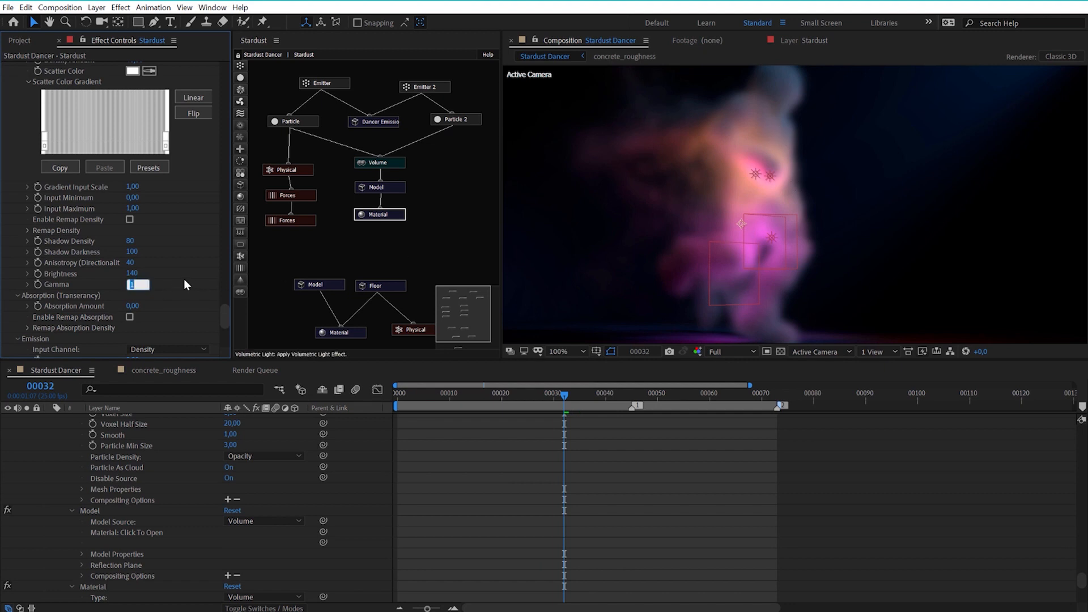
type("1,2")
key("Return")
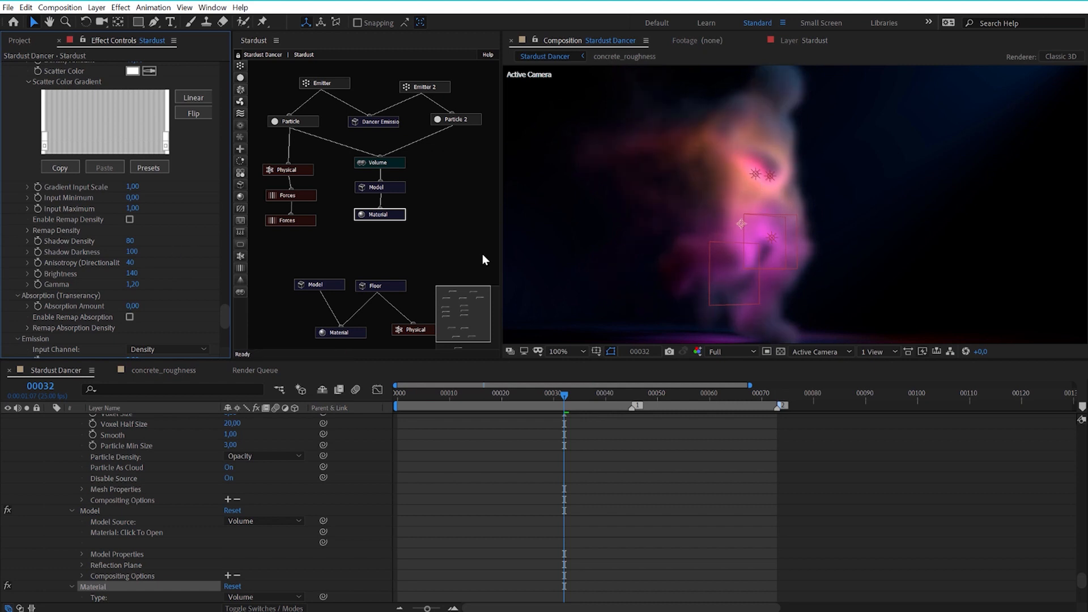
left_click(135, 285)
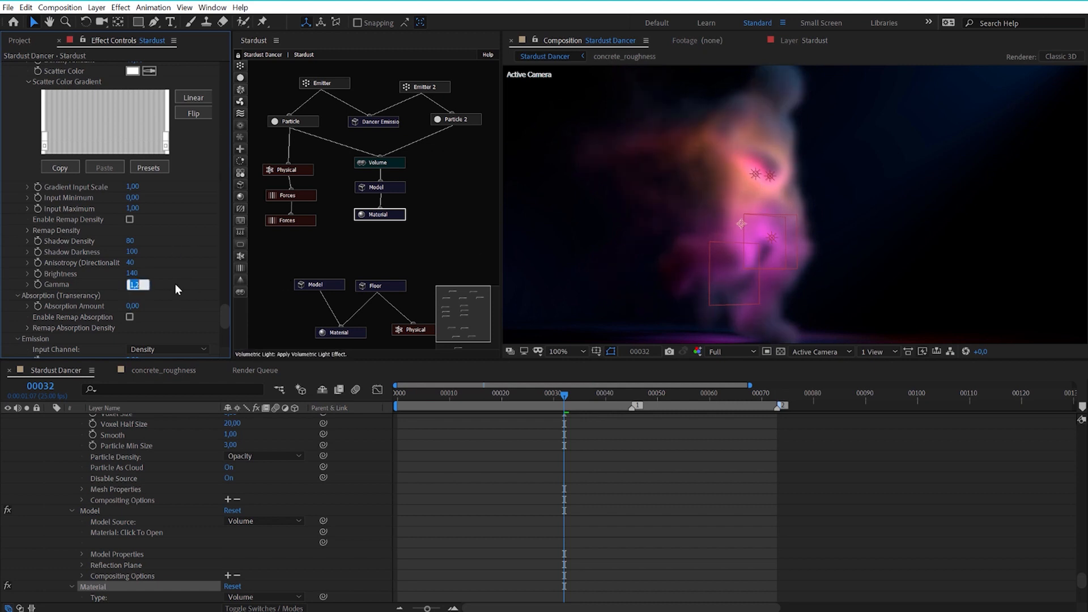
type("1,5")
key("Return")
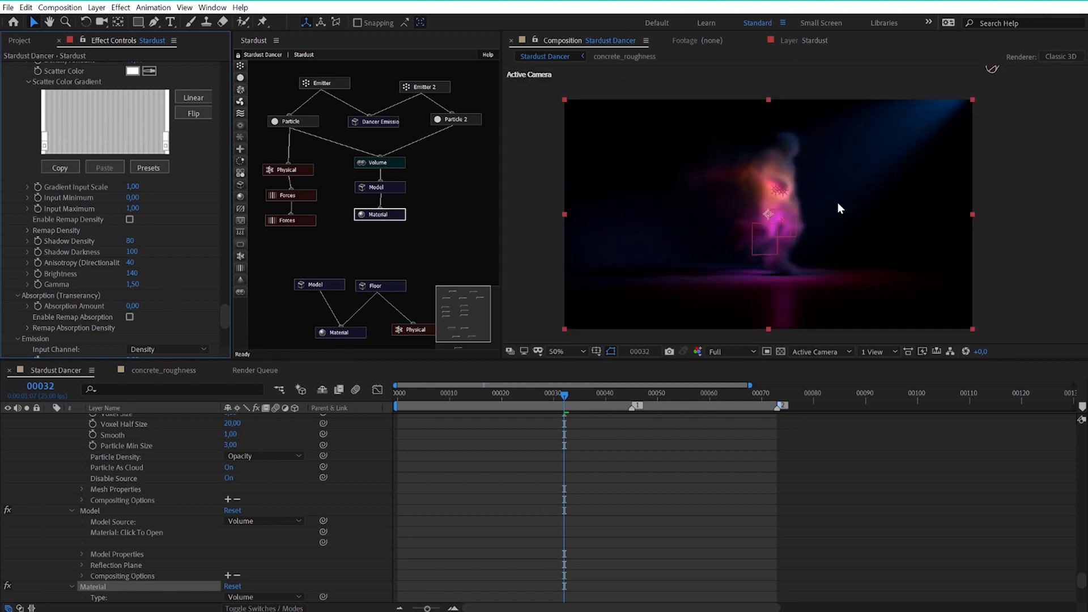
left_click(135, 285)
type("1")
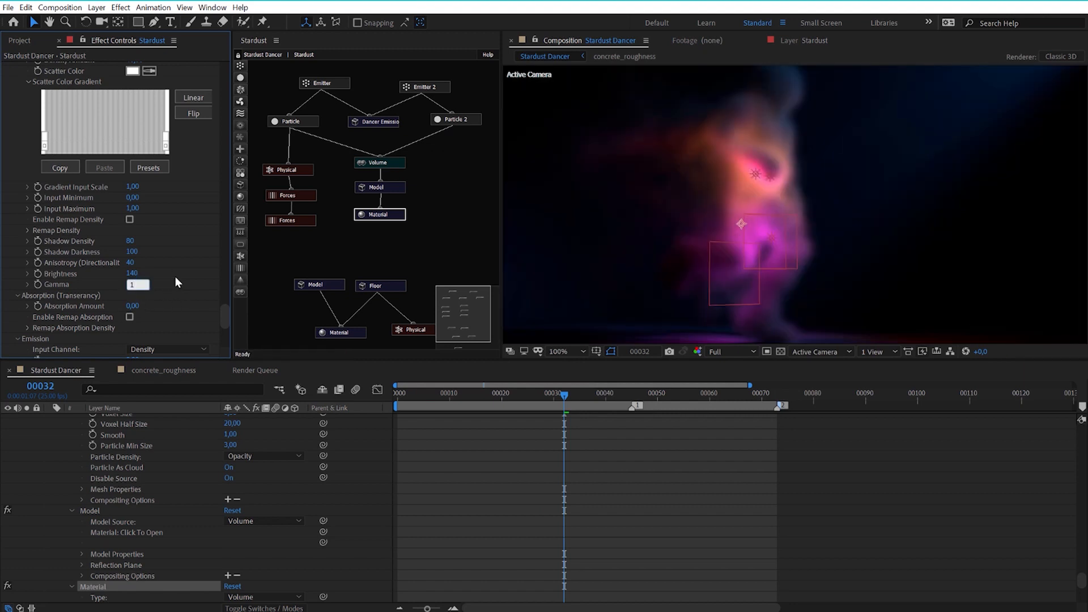
key("Return")
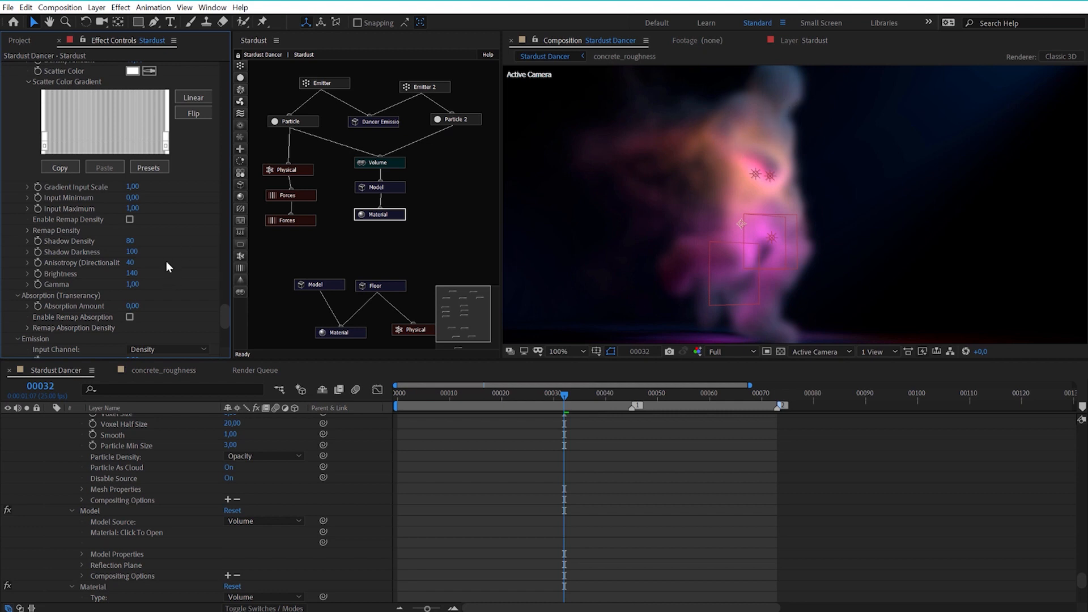
Try 10 as the Material node's Absorption Amount and raise it to 50.
scroll(165, 266, "down", 1)
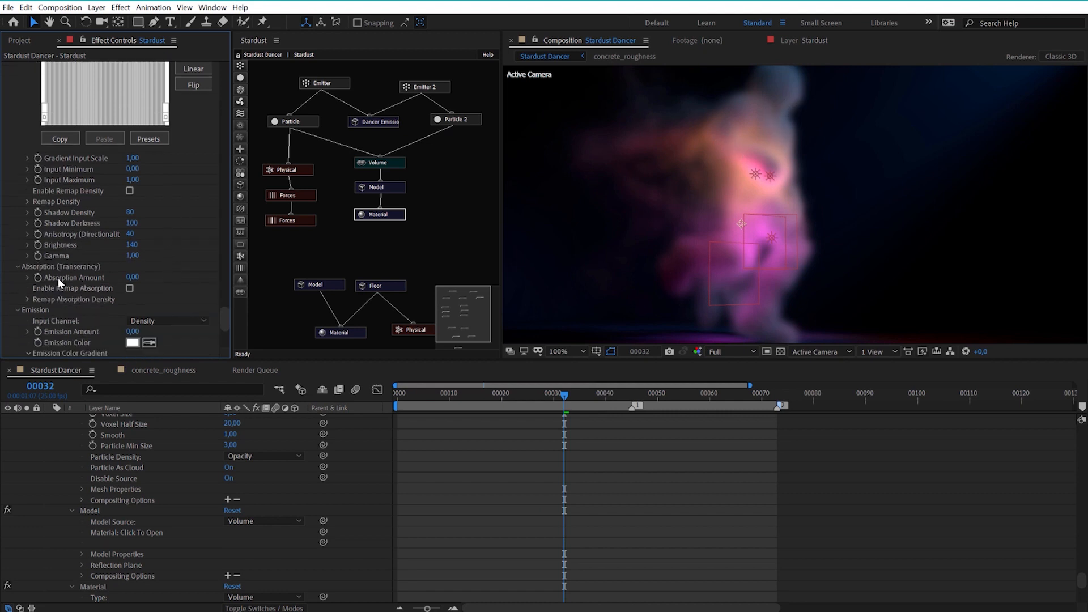
left_click(133, 278)
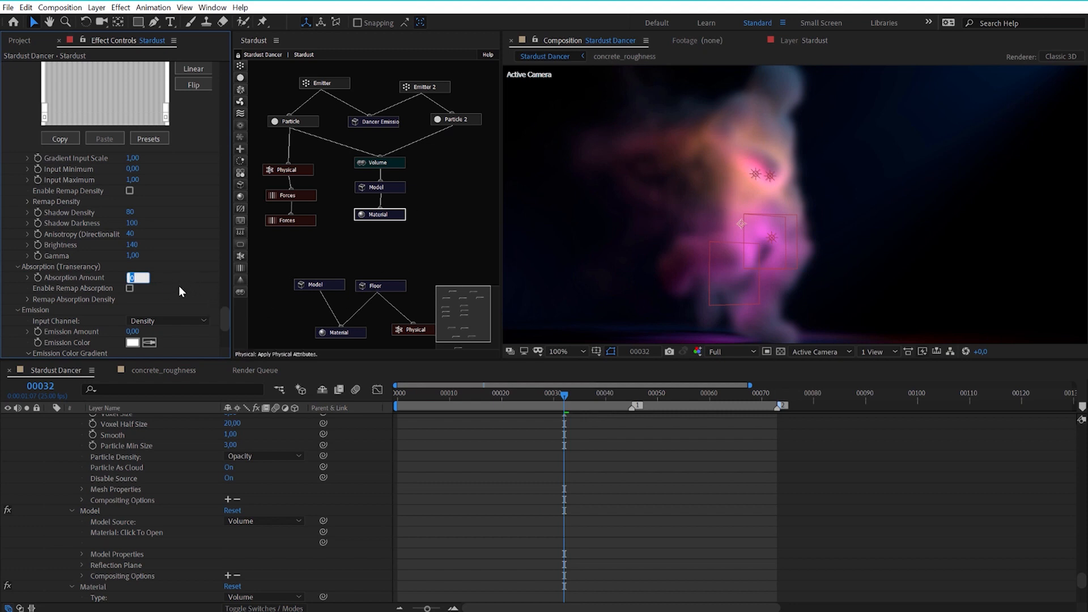
type("10")
key("Return")
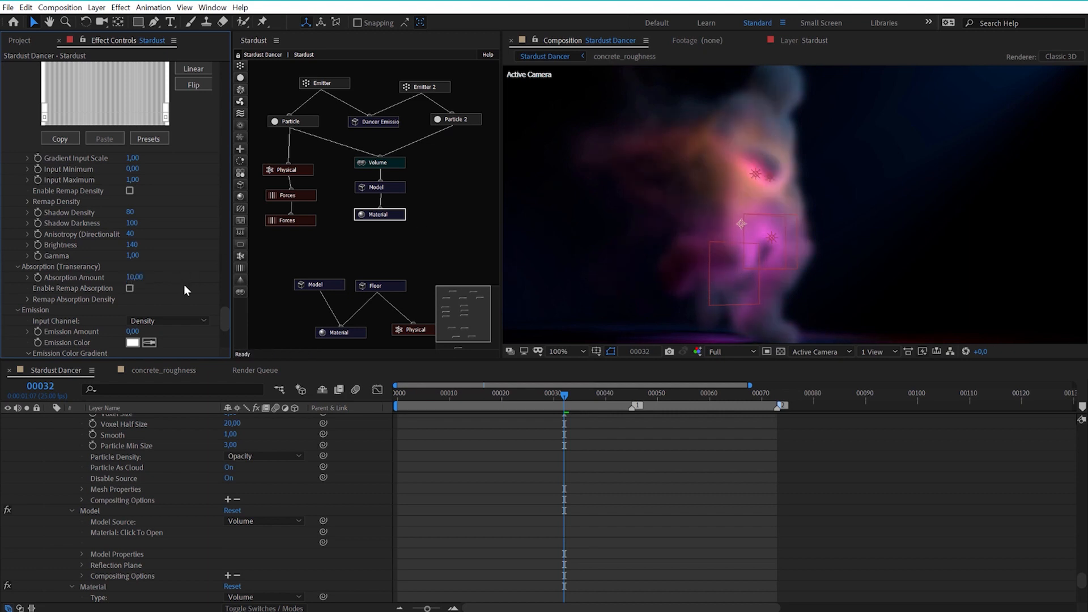
left_click_drag(135, 277, 152, 256)
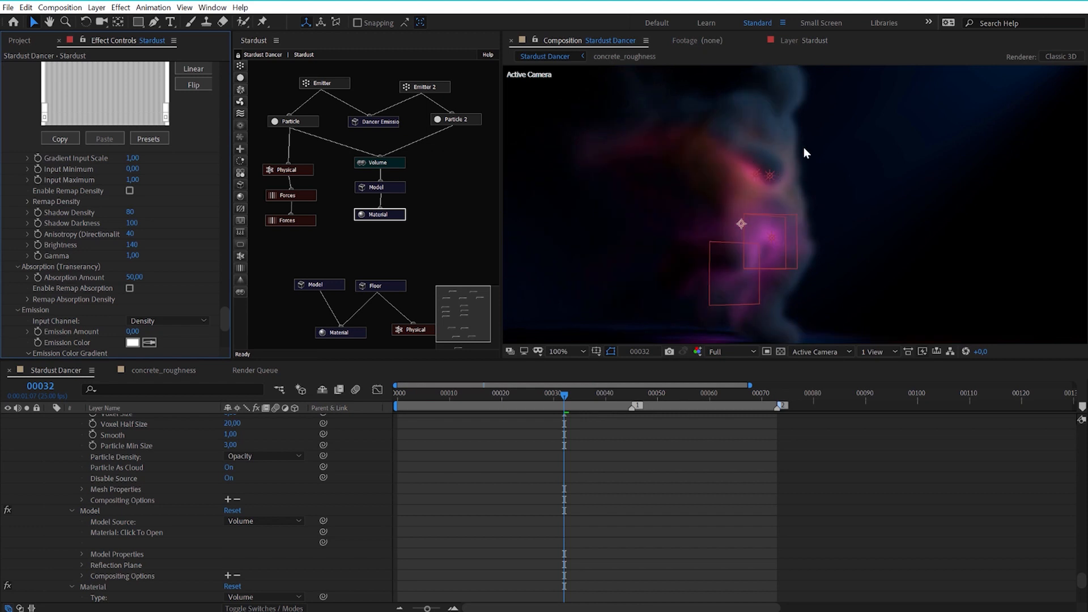
Check the smoke at frames 25 and 35, set the Material node's Absorption Amount to 5, and compare the same frames again.
scroll(803, 147, "down", 2)
left_click(525, 396)
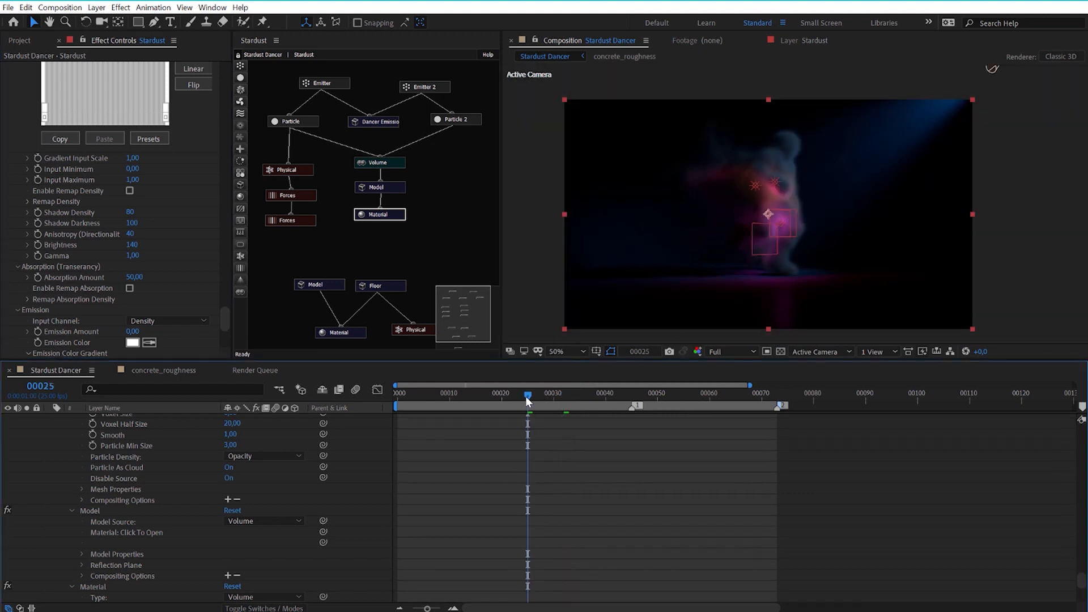
left_click(579, 395)
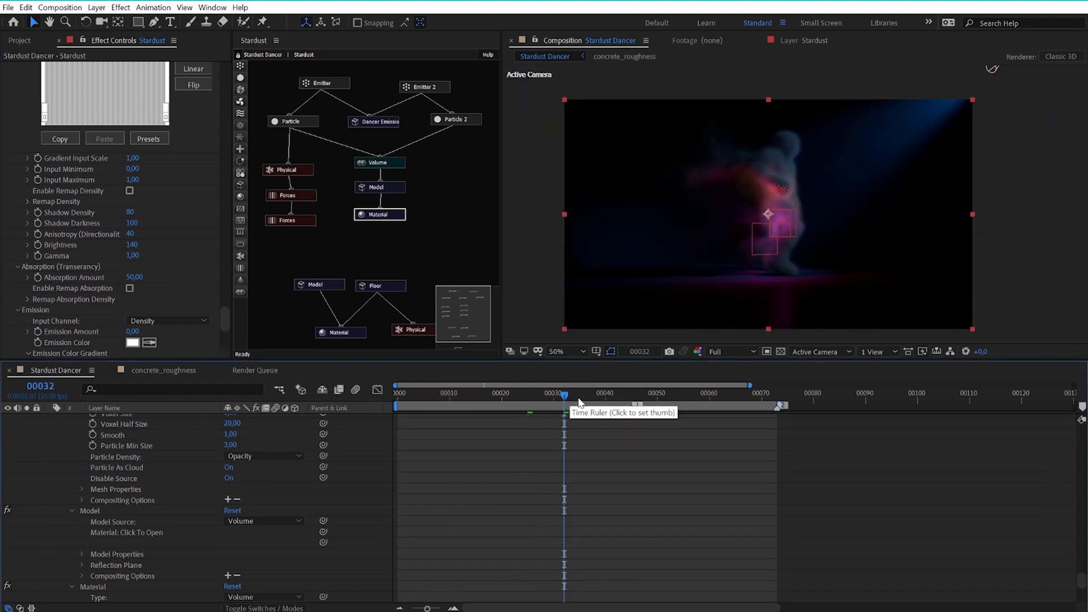
scroll(769, 228, "up", 2)
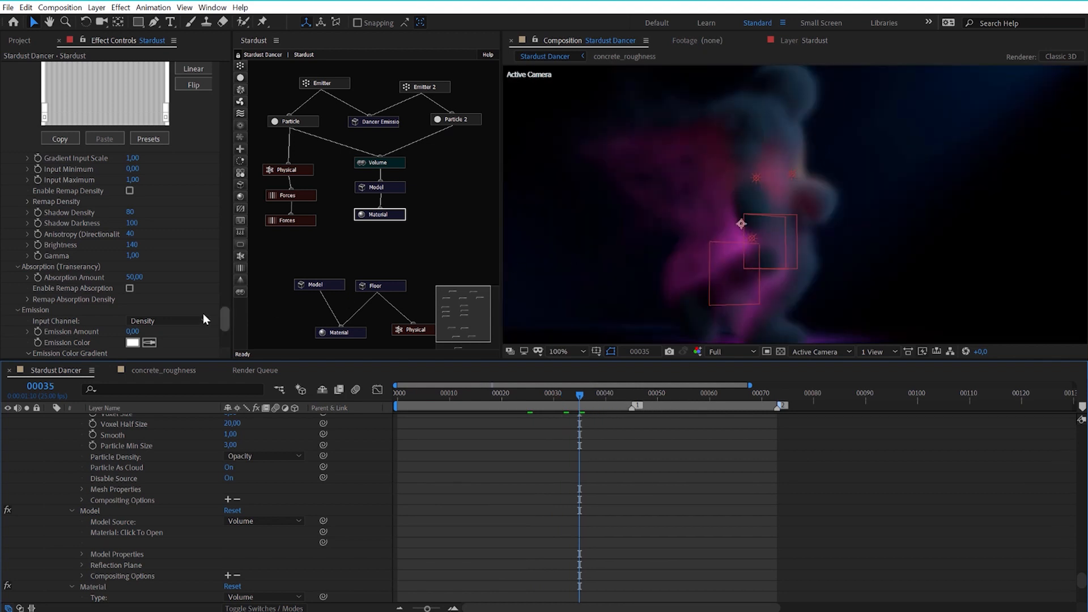
left_click(136, 277)
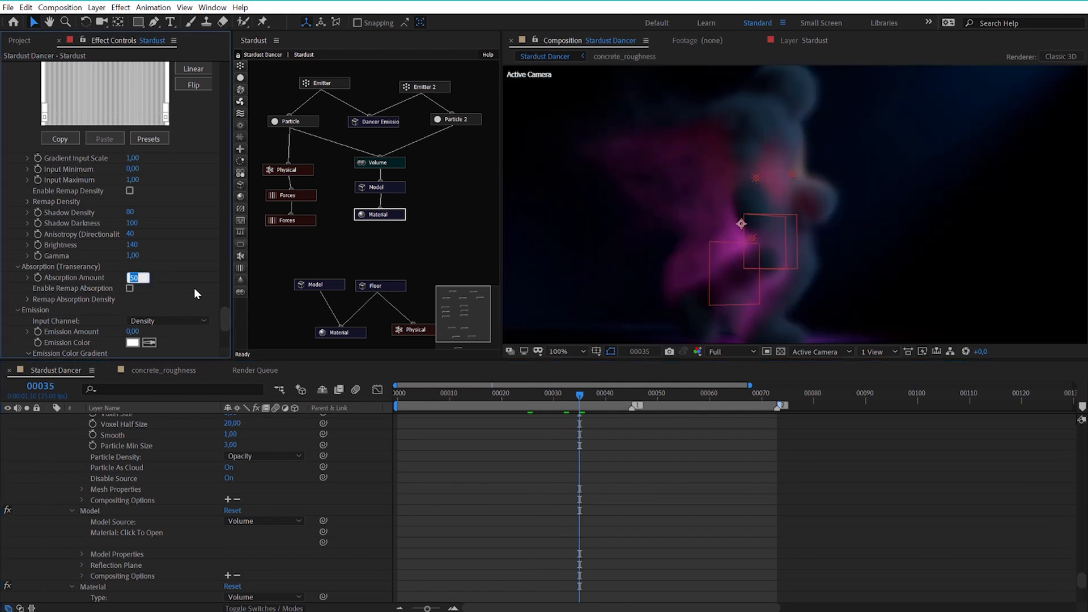
type("5")
key("Return")
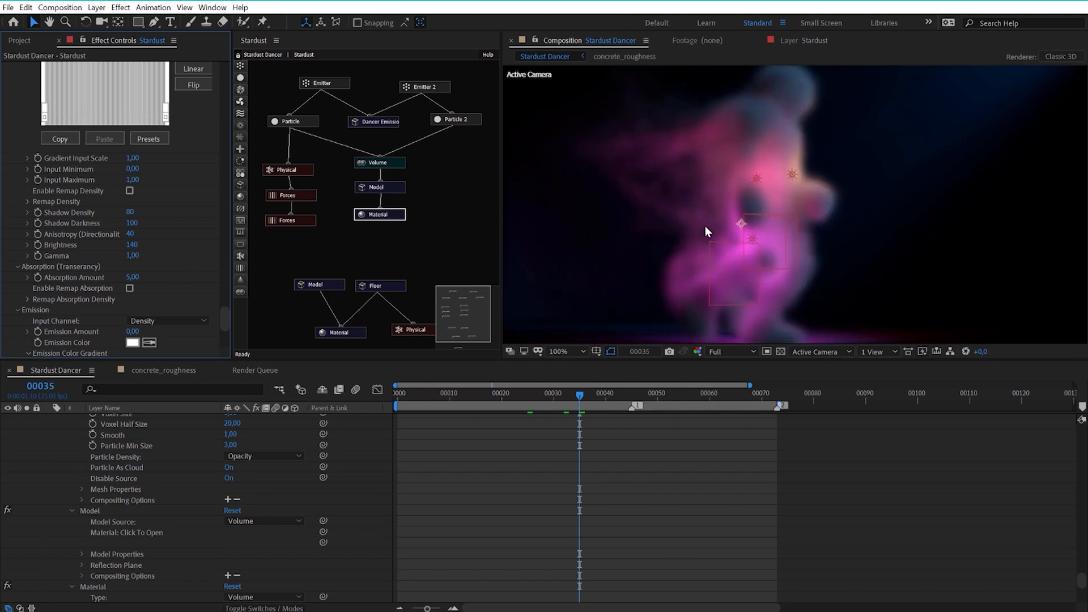
left_click(529, 395)
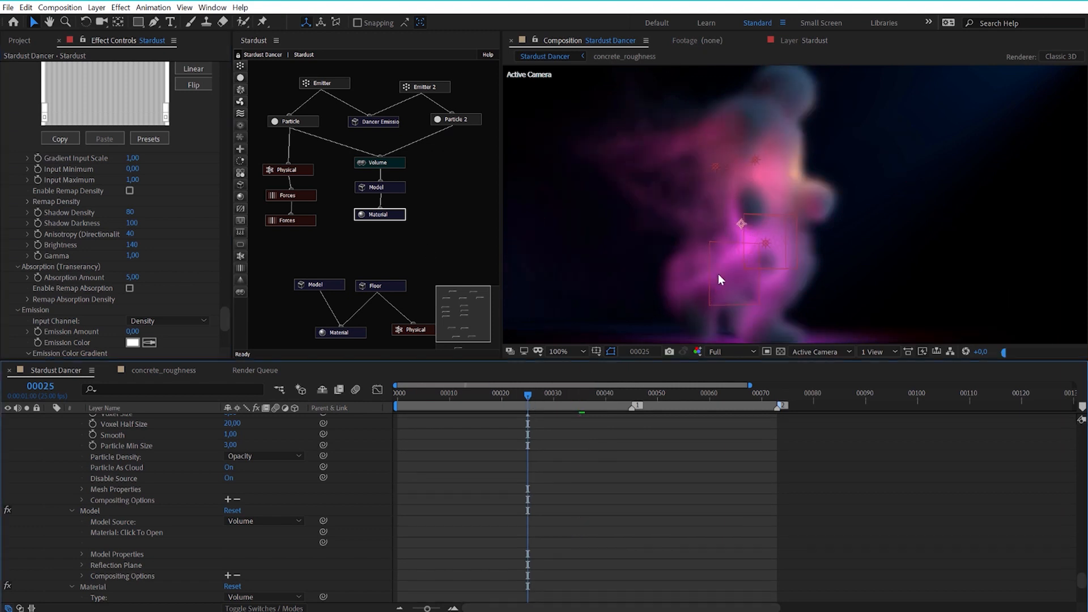
left_click(580, 393)
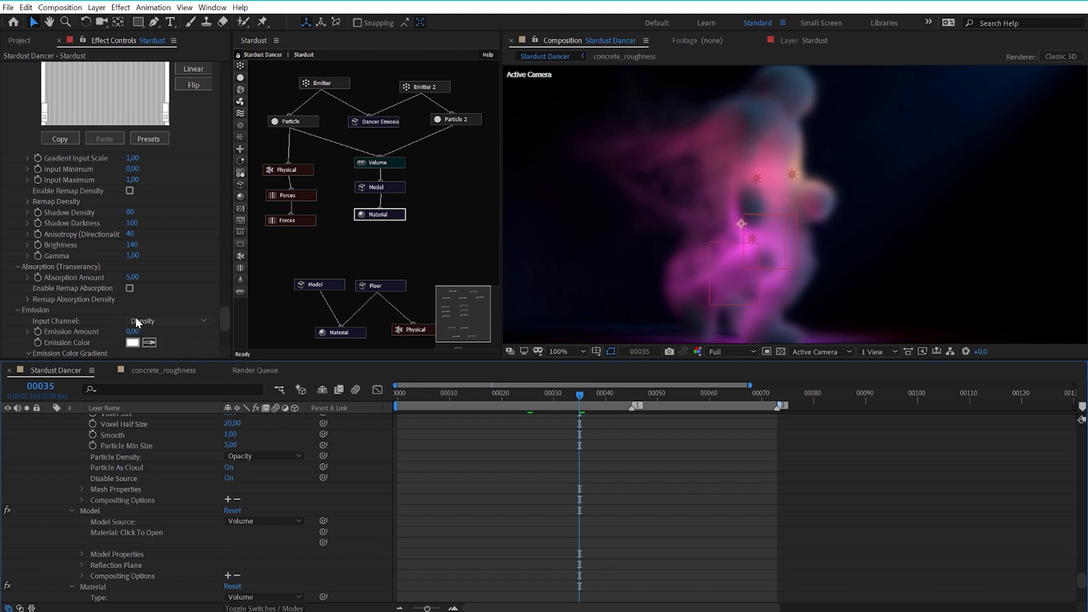
Collapse the Material node's Emission settings and set the Volume node's Voxel Size to 6.
left_click(18, 310)
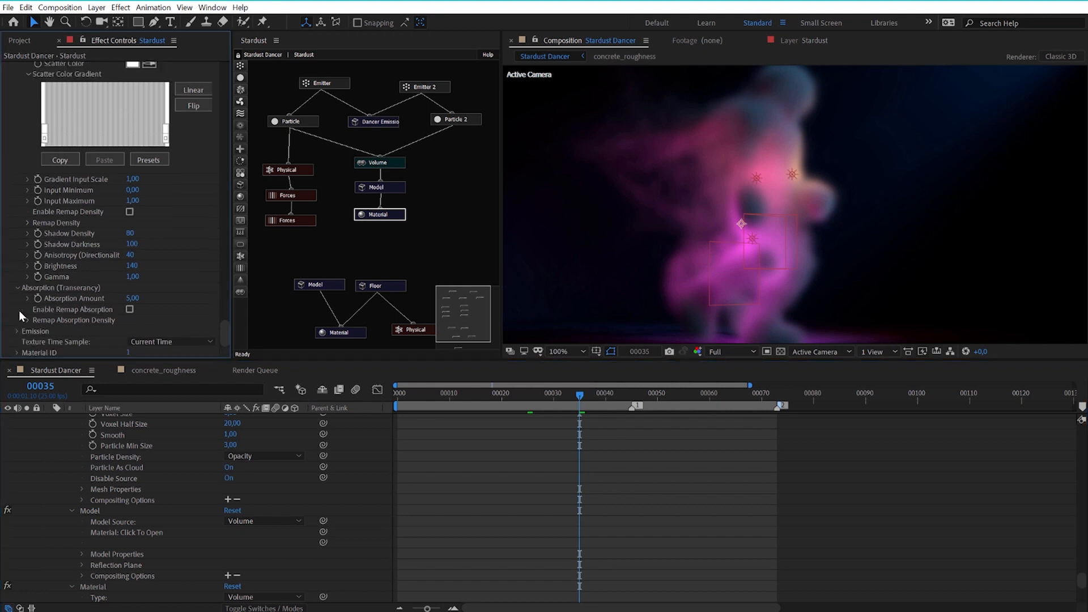
left_click(219, 324)
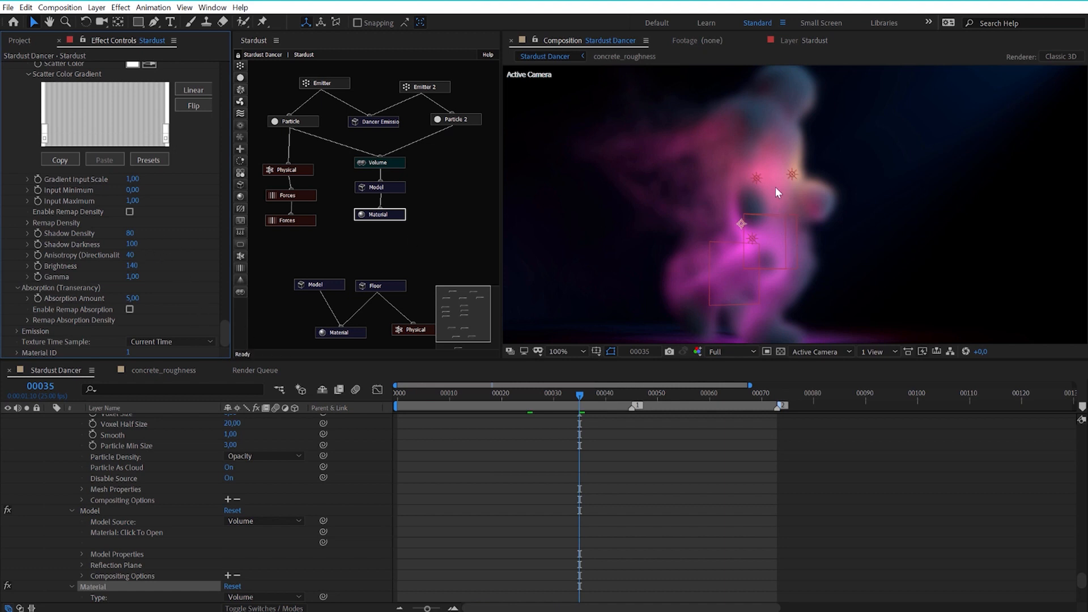
left_click(391, 165)
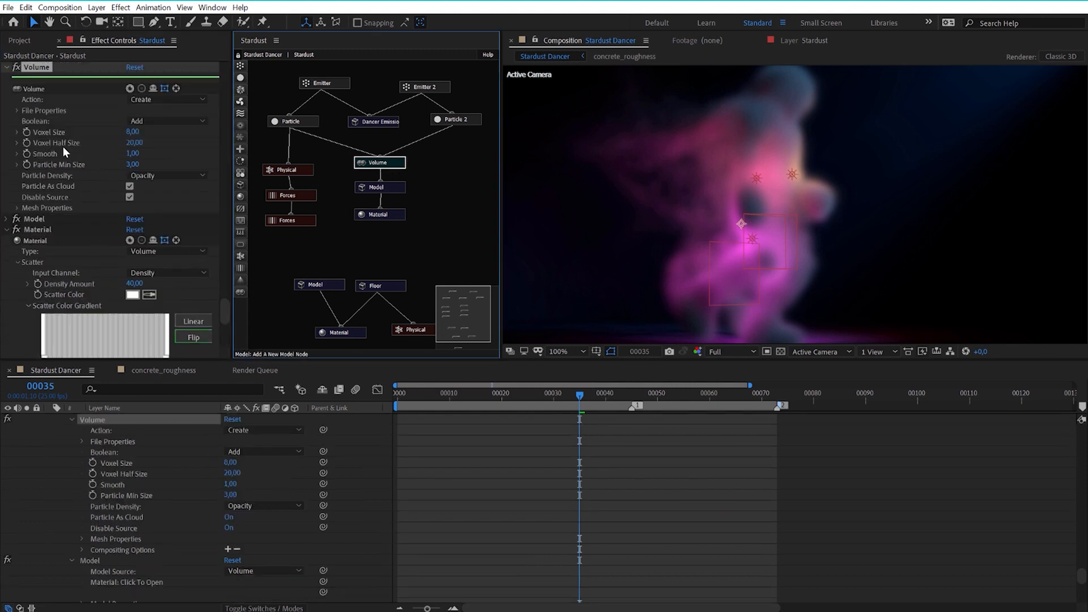
left_click(133, 133)
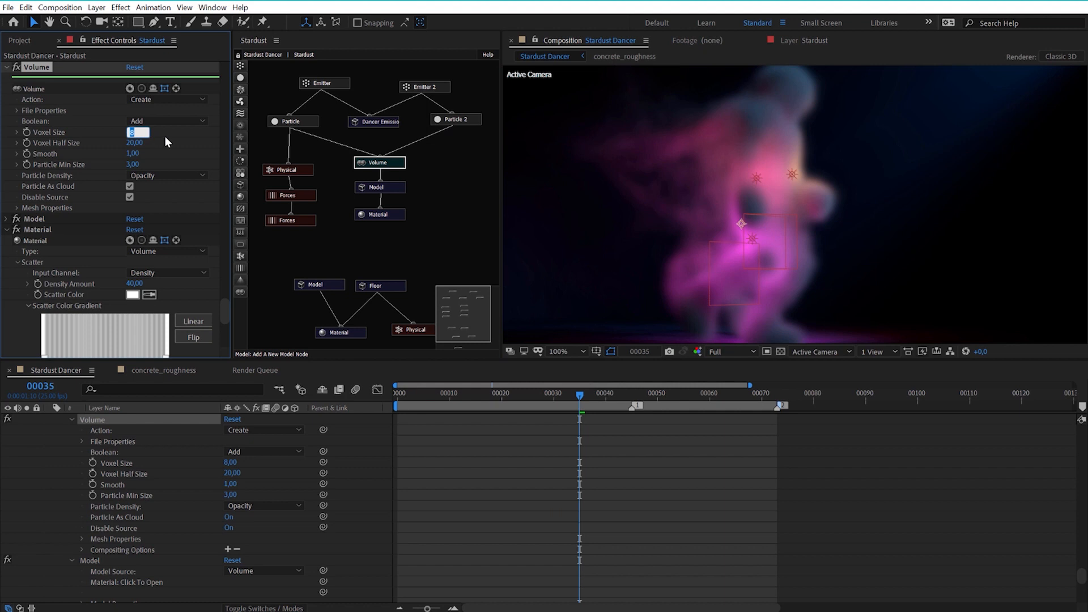
type("6")
key("Return")
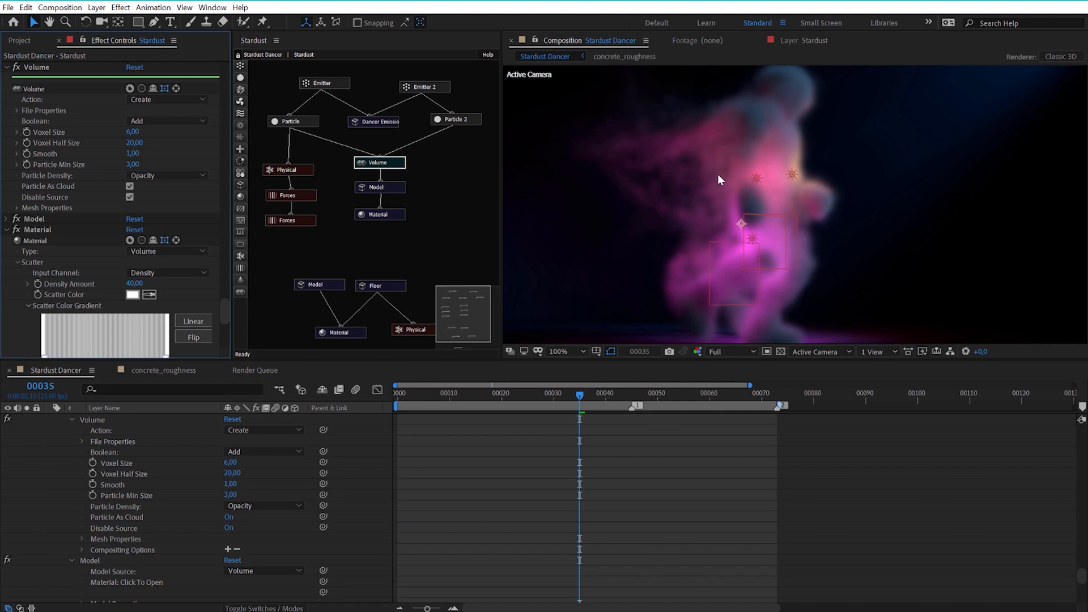
Check the finer smoke detail at frames 25 and 15 with the whole composition in view.
left_click(527, 394)
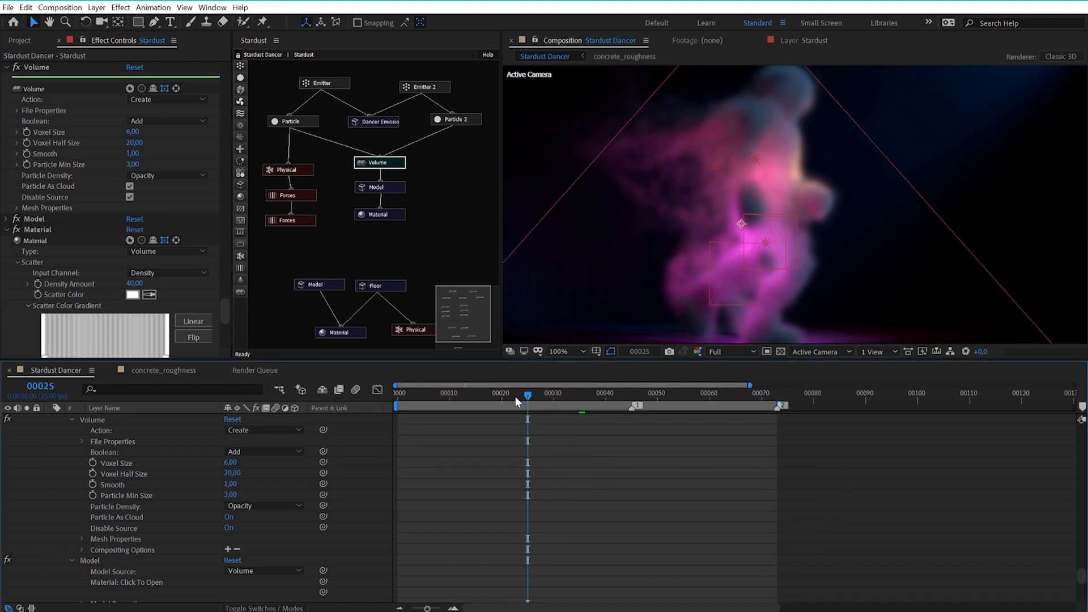
scroll(682, 240, "down", 2)
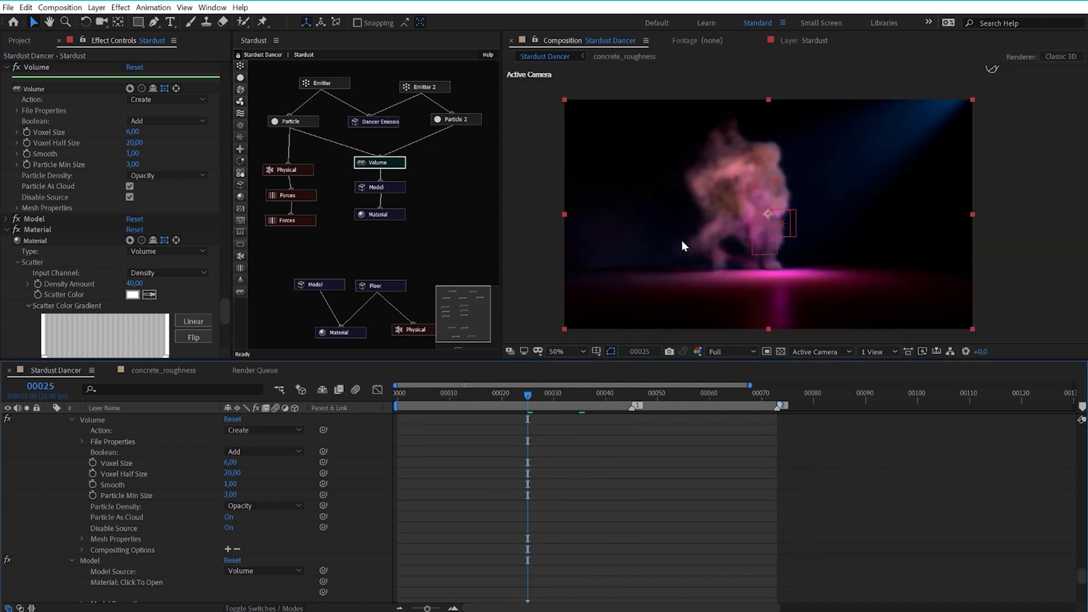
left_click(475, 393)
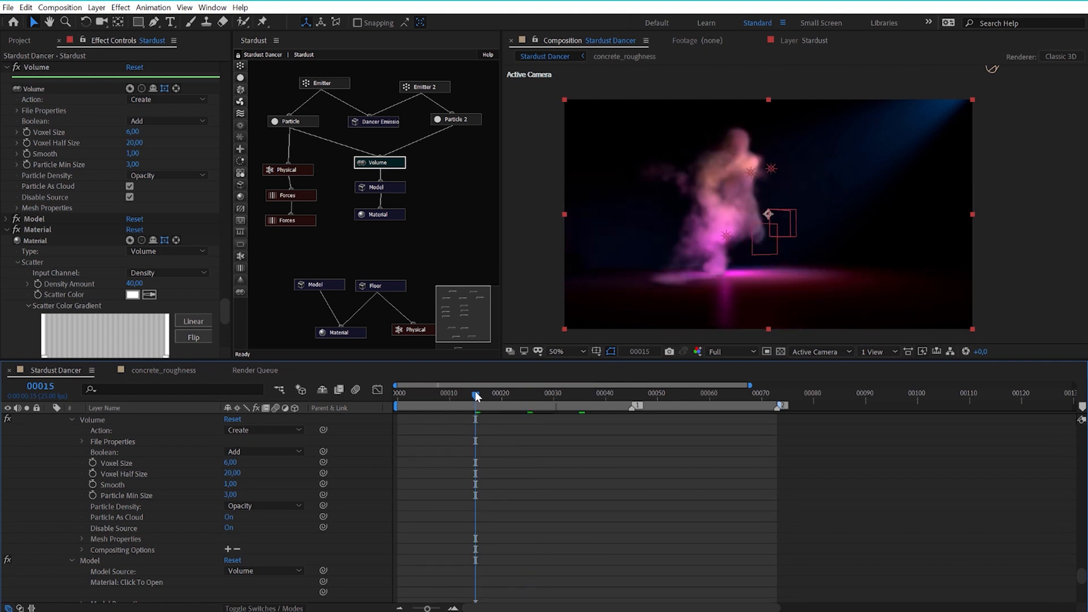
Set Quality Settings to Very High in the Stardust effect's Render Settings and inspect the smoke up close at frame 15.
left_click_drag(224, 318, 241, 71)
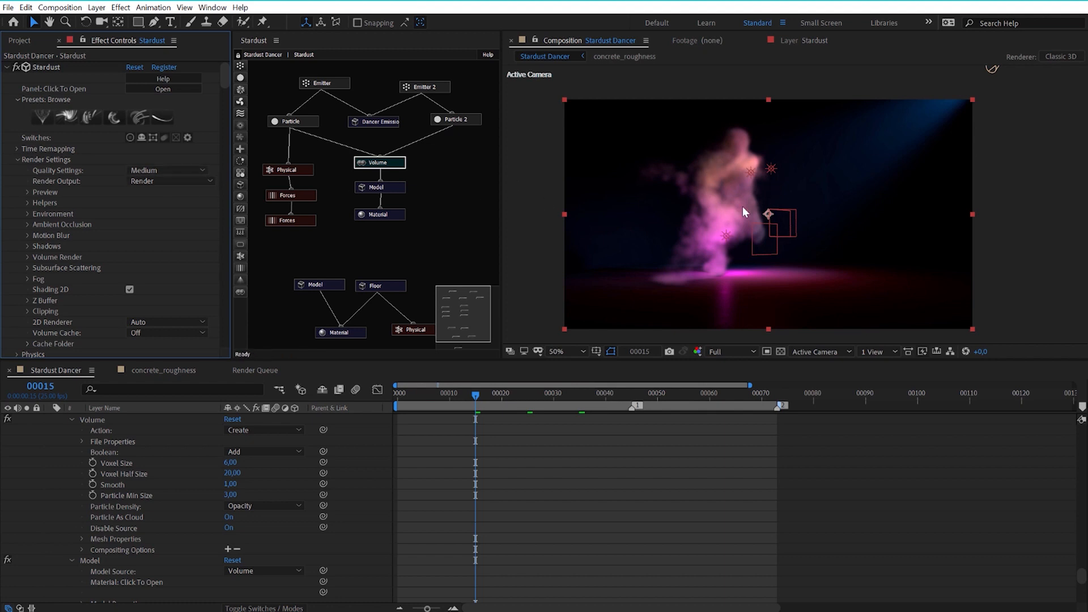
left_click(142, 172)
left_click(161, 211)
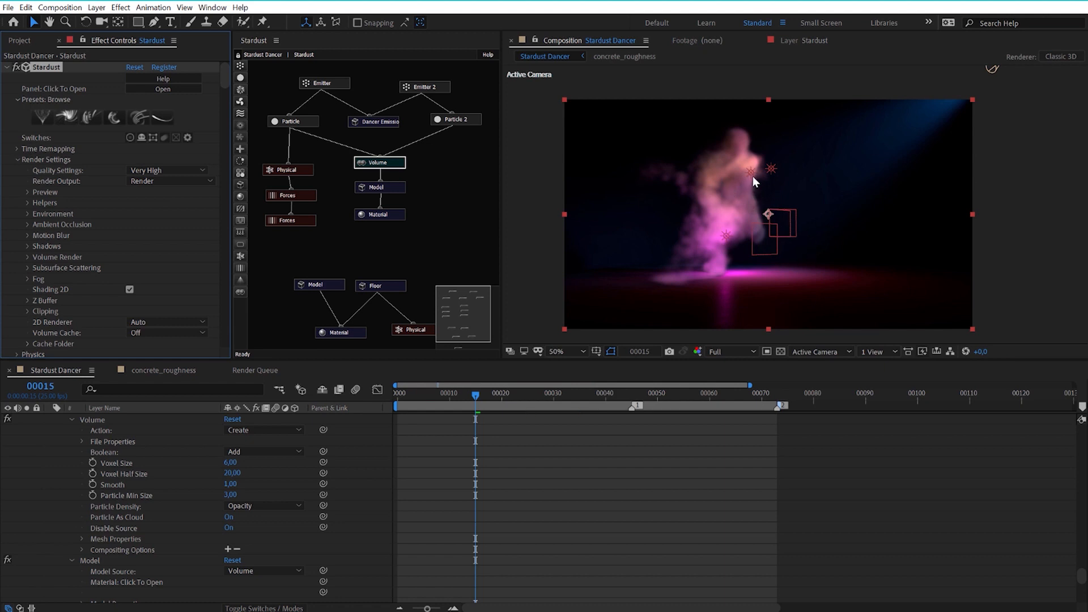
key("slash")
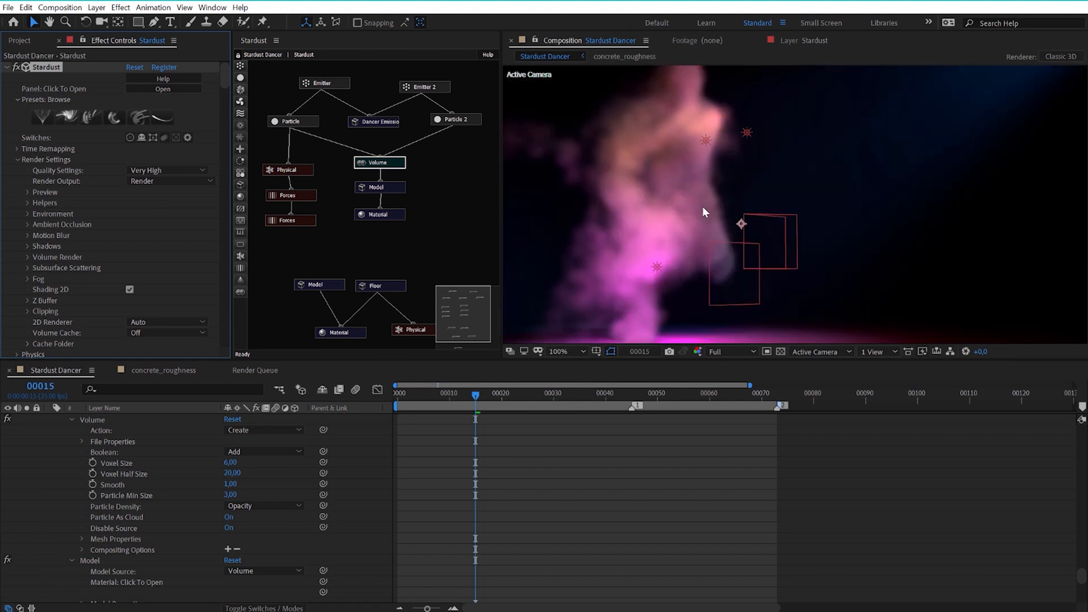
key("period")
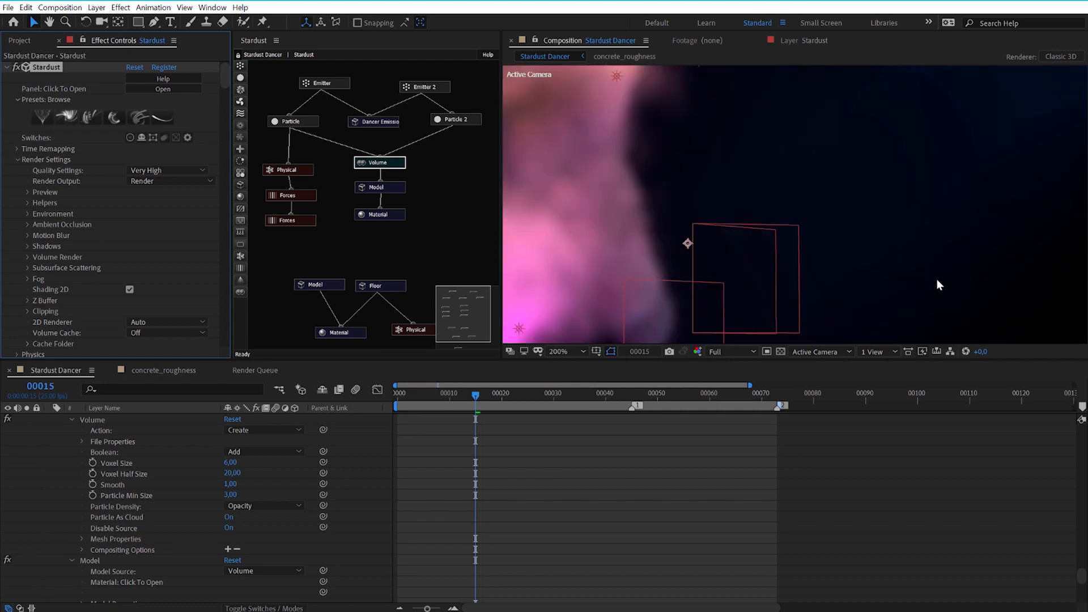
key("comma")
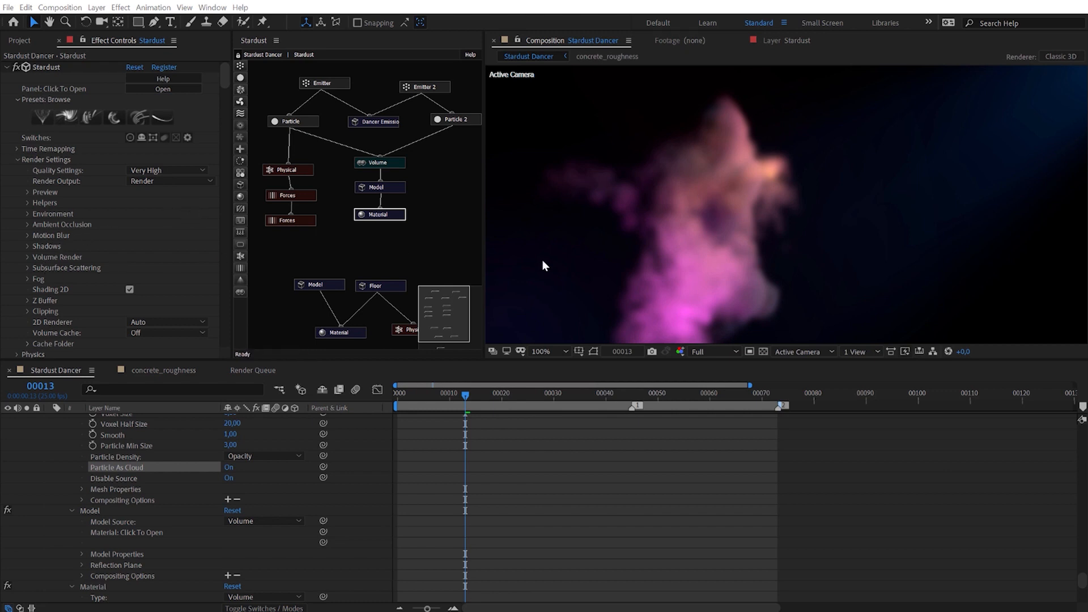
Try 25 as the Volume Quality under Volume Render and inspect the smoke at frame 13 at several magnifications.
left_click(28, 256)
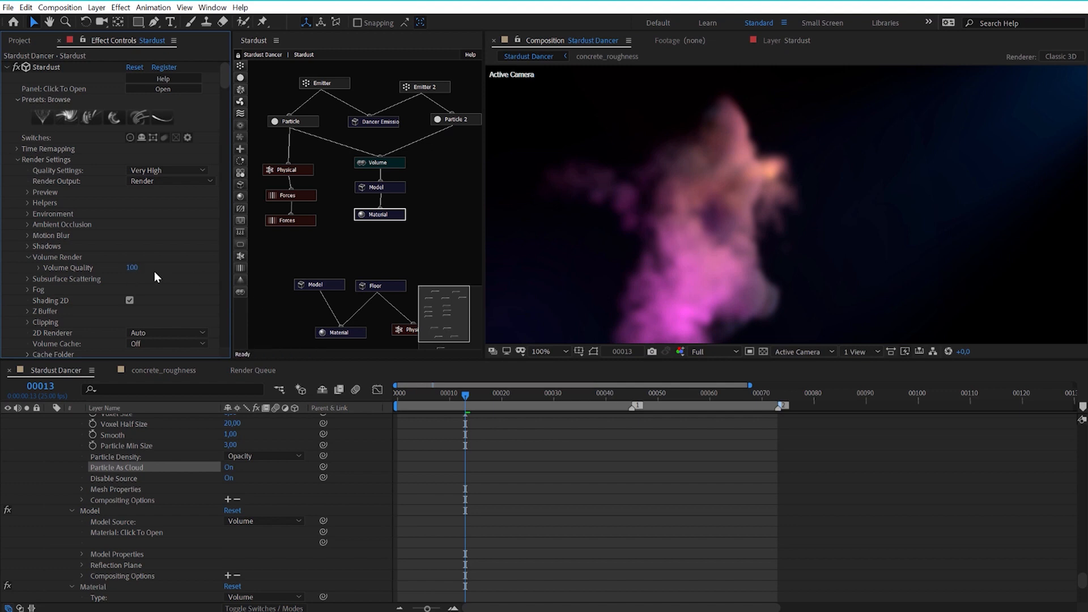
left_click(132, 268)
type("25")
left_click(166, 222)
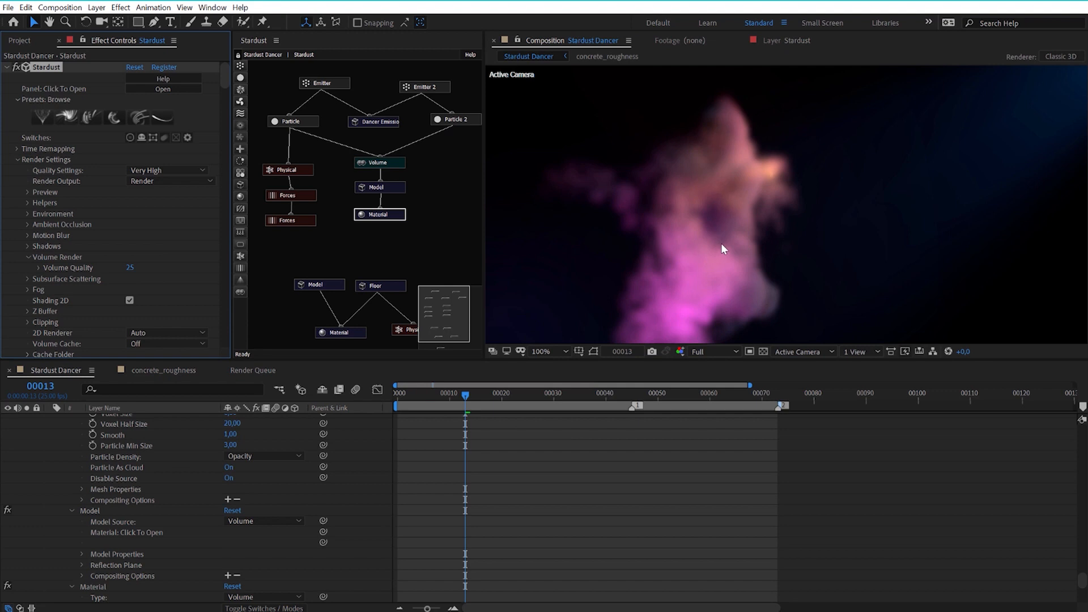
key("period")
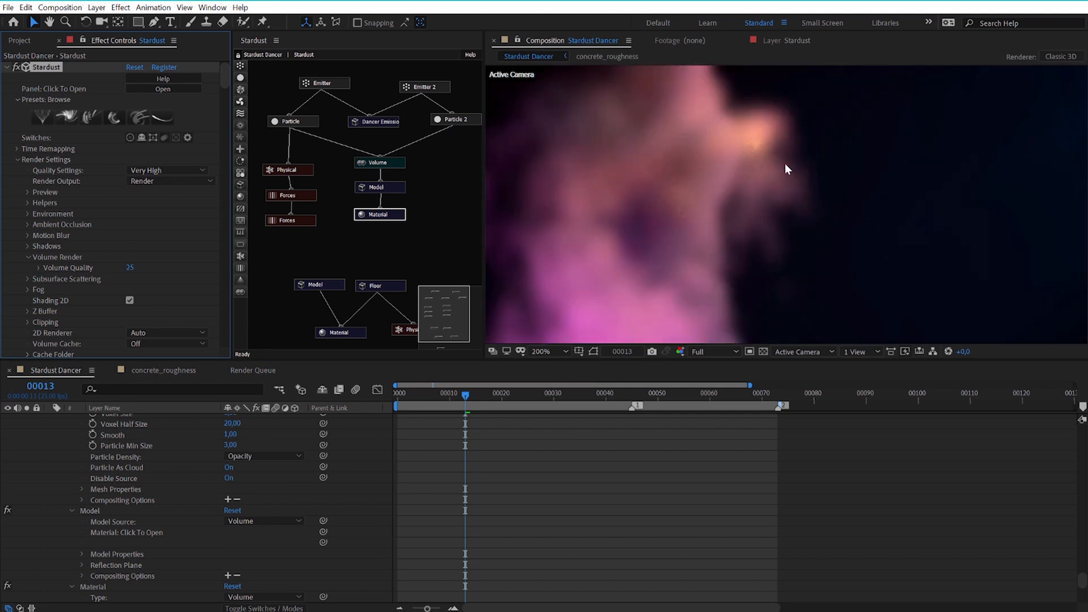
key("comma")
key("comma")
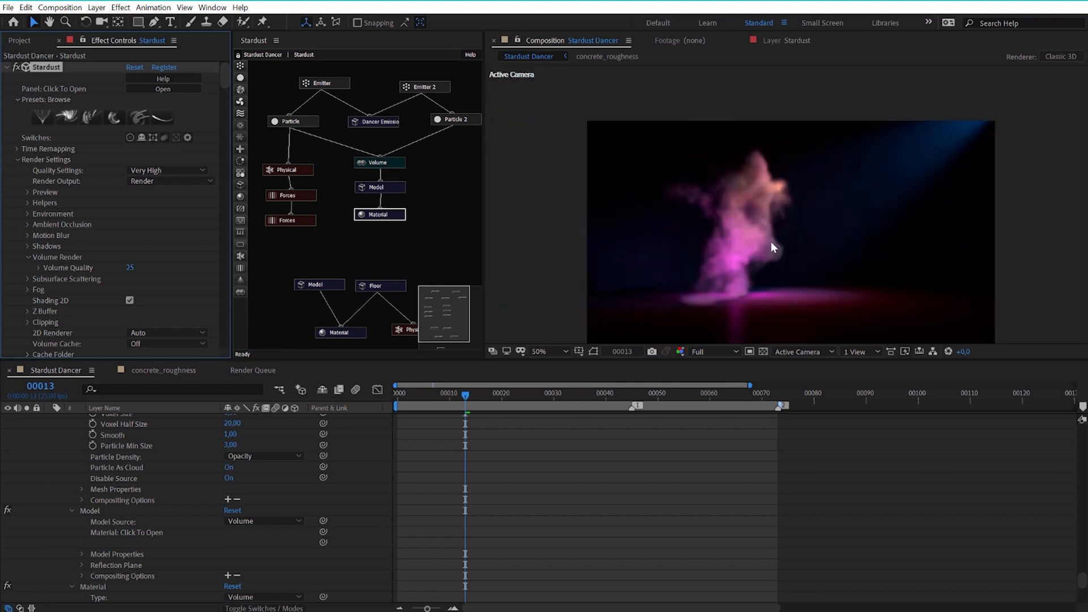
key("period")
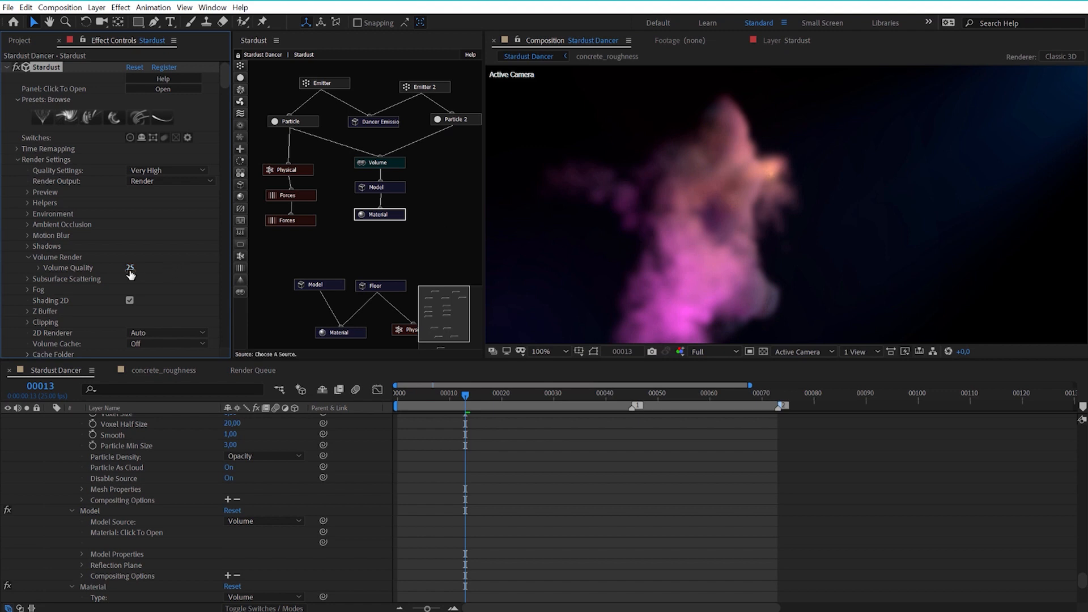
key("comma")
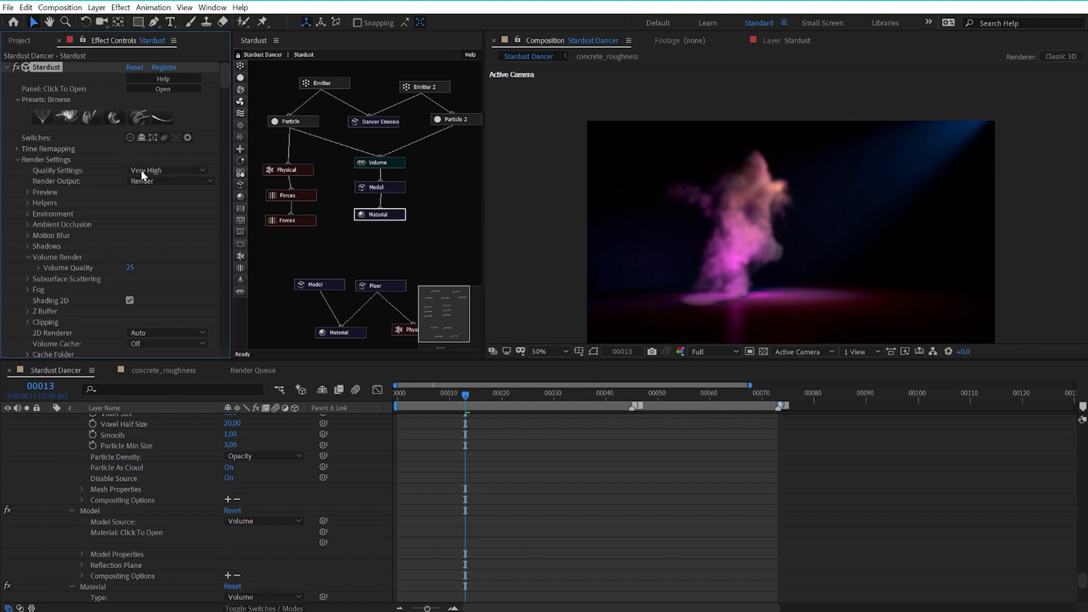
Try 5 as the Volume Quality, inspect the smoke's grain up close and at full view, and reopen the value for editing.
left_click(130, 269)
key("Return")
scroll(809, 245, "up", 1)
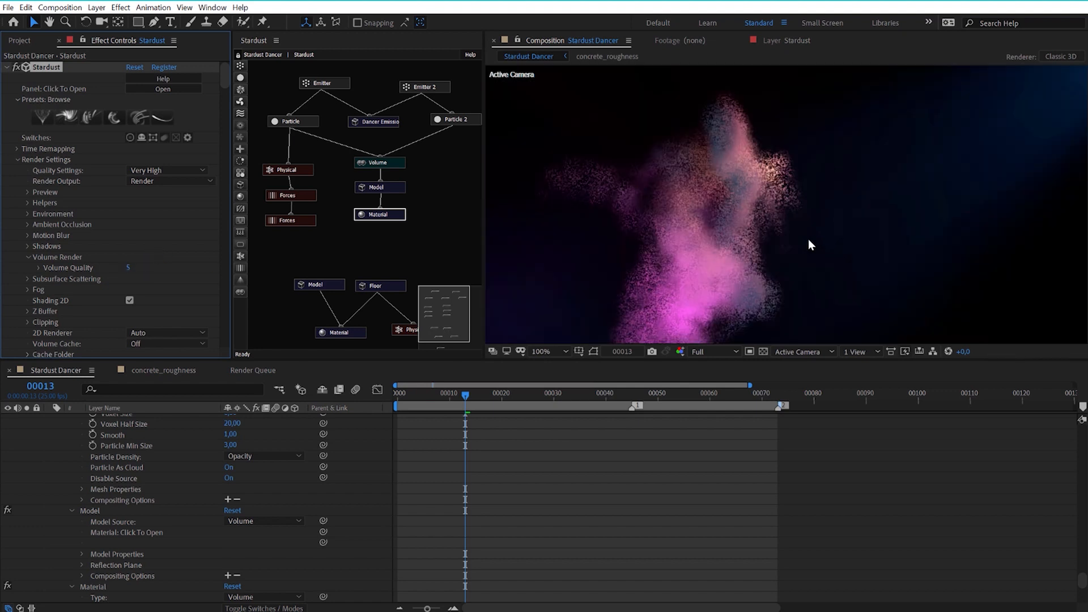
scroll(722, 193, "down", 1)
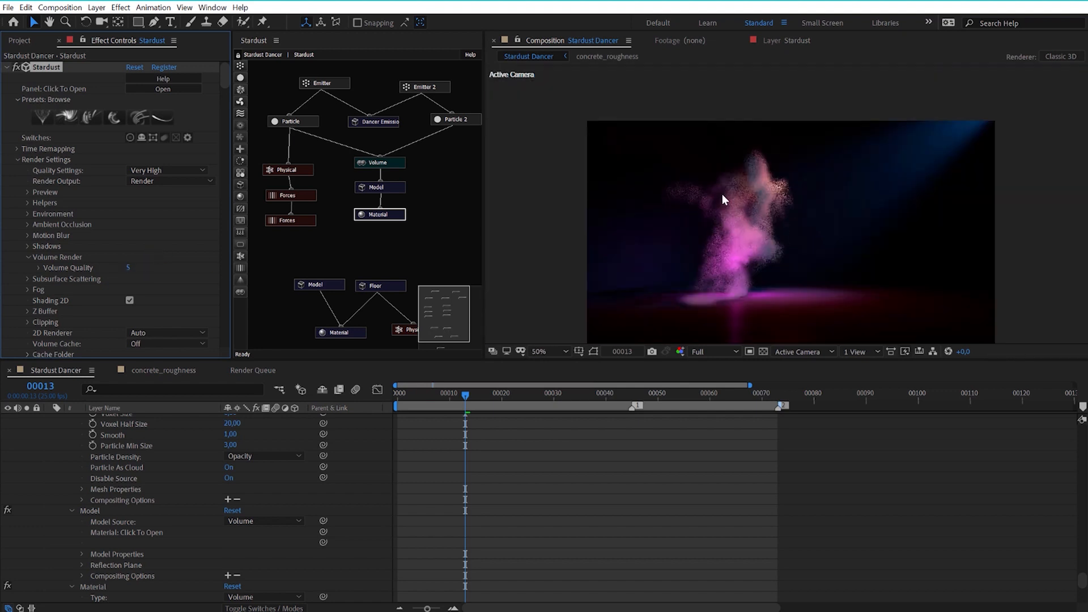
left_click(129, 269)
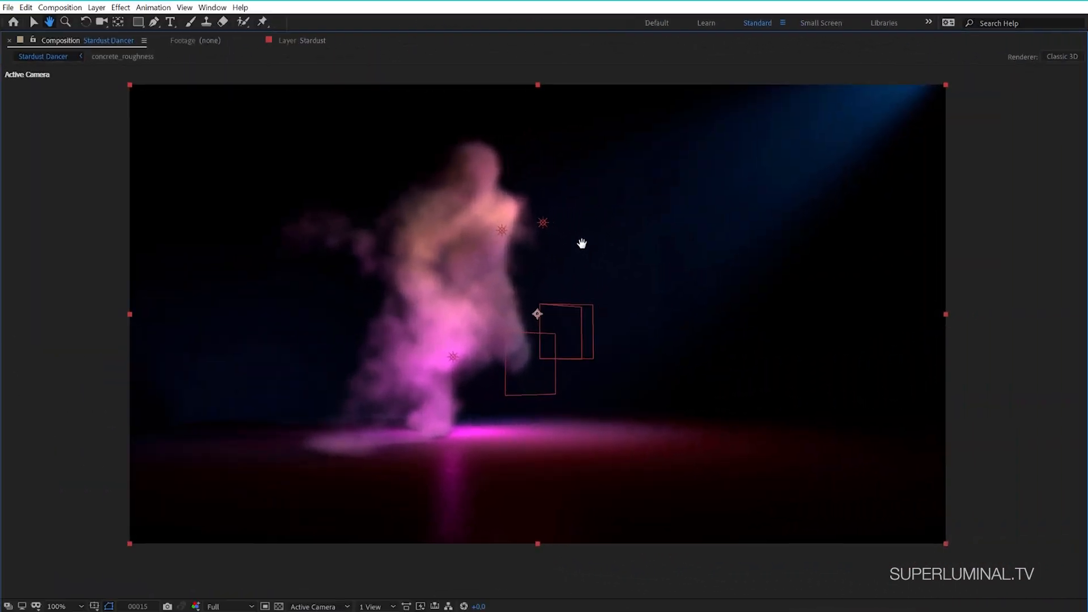
Play the smoke dancer animation in the enlarged composition view.
key("space")
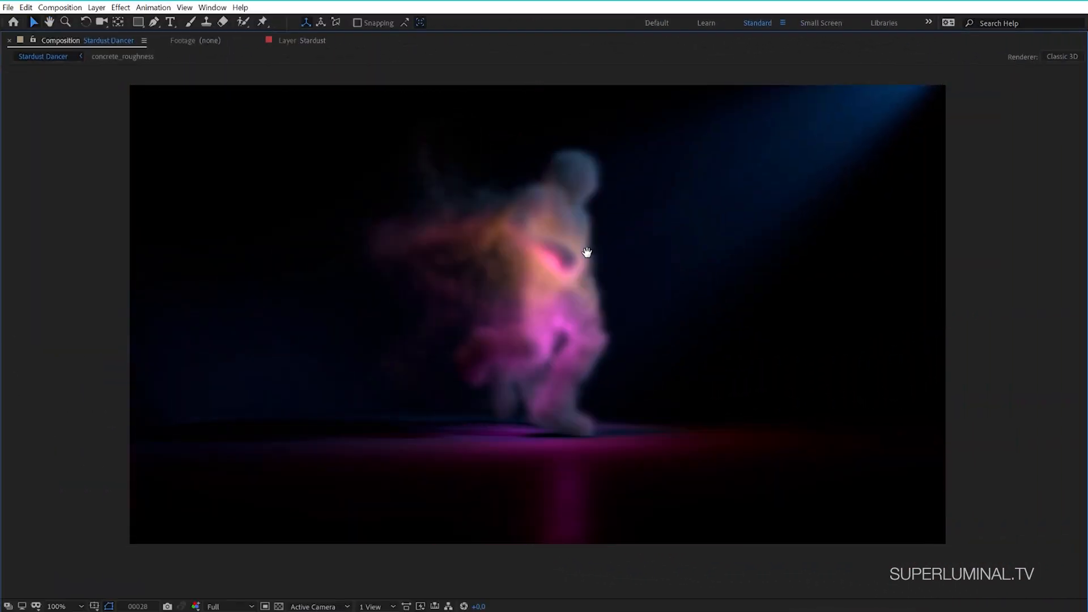